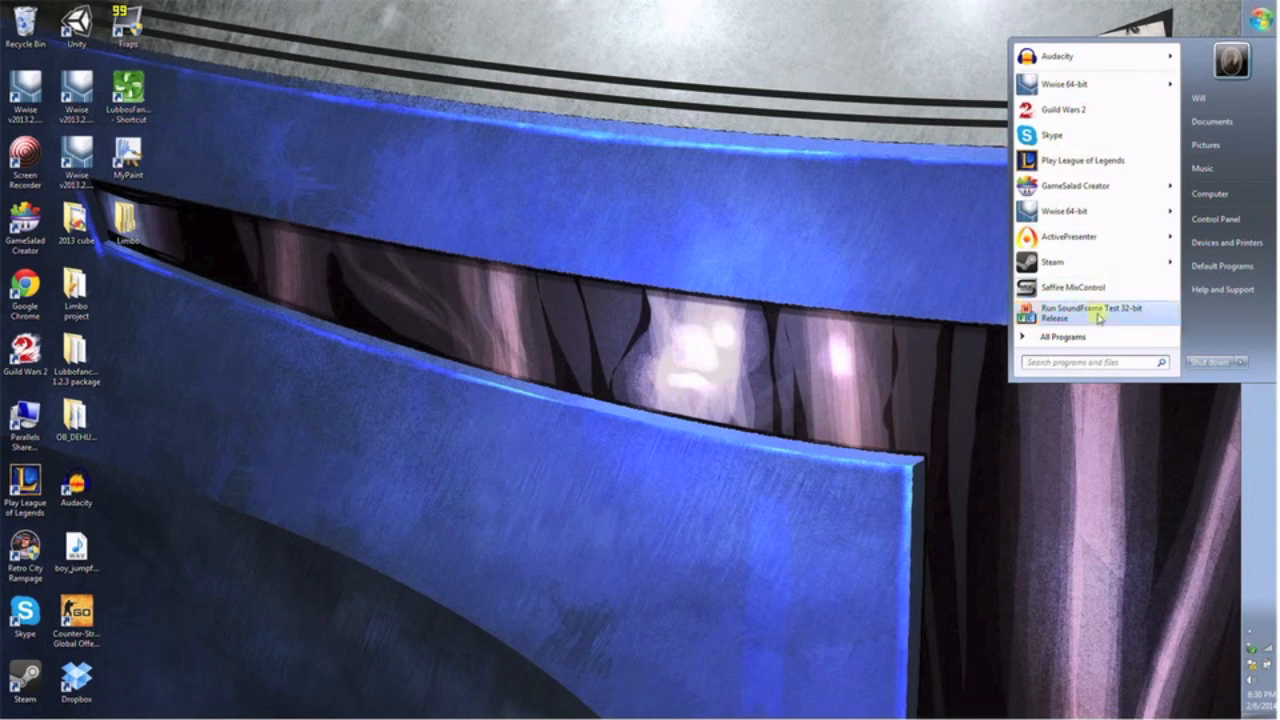
- Try to open the LIMBO Wwise Project from the Audiokinetic Wwise v2013.2.4 build 4836 program group
{"action": "left_click", "coordinate": [1094, 337]}
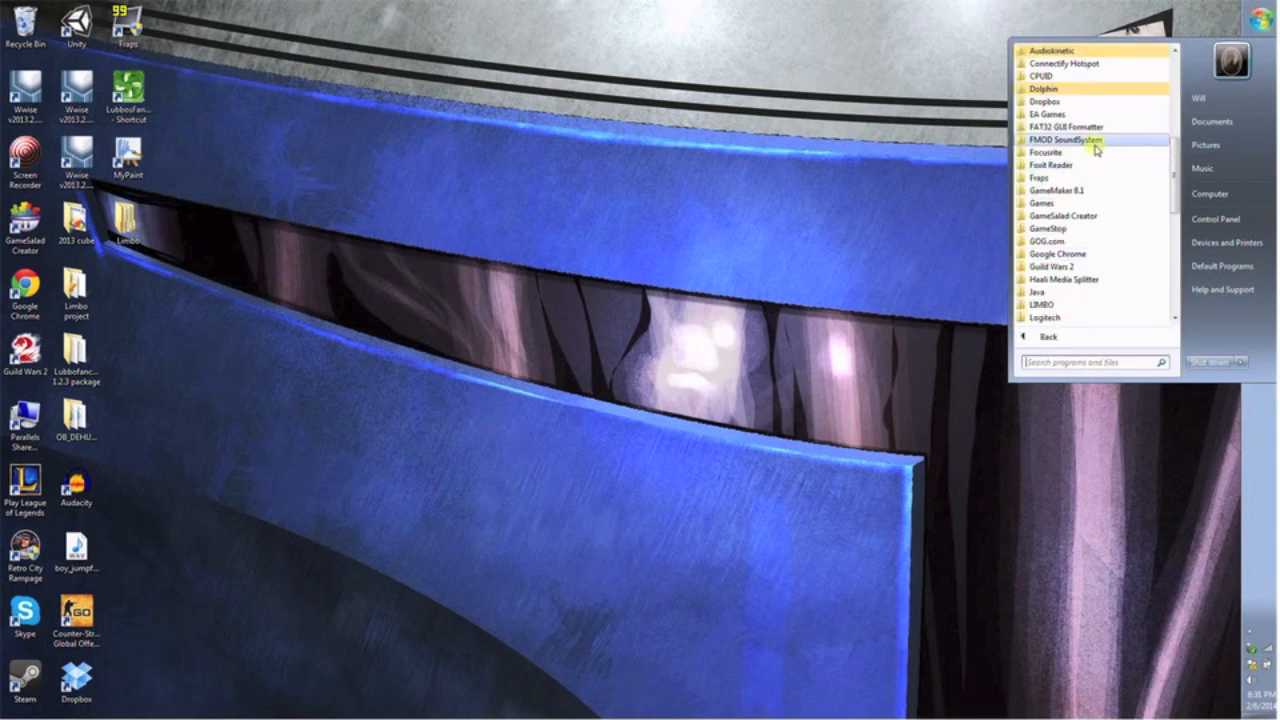
{"action": "left_click", "coordinate": [1055, 51]}
{"action": "left_click", "coordinate": [1075, 76]}
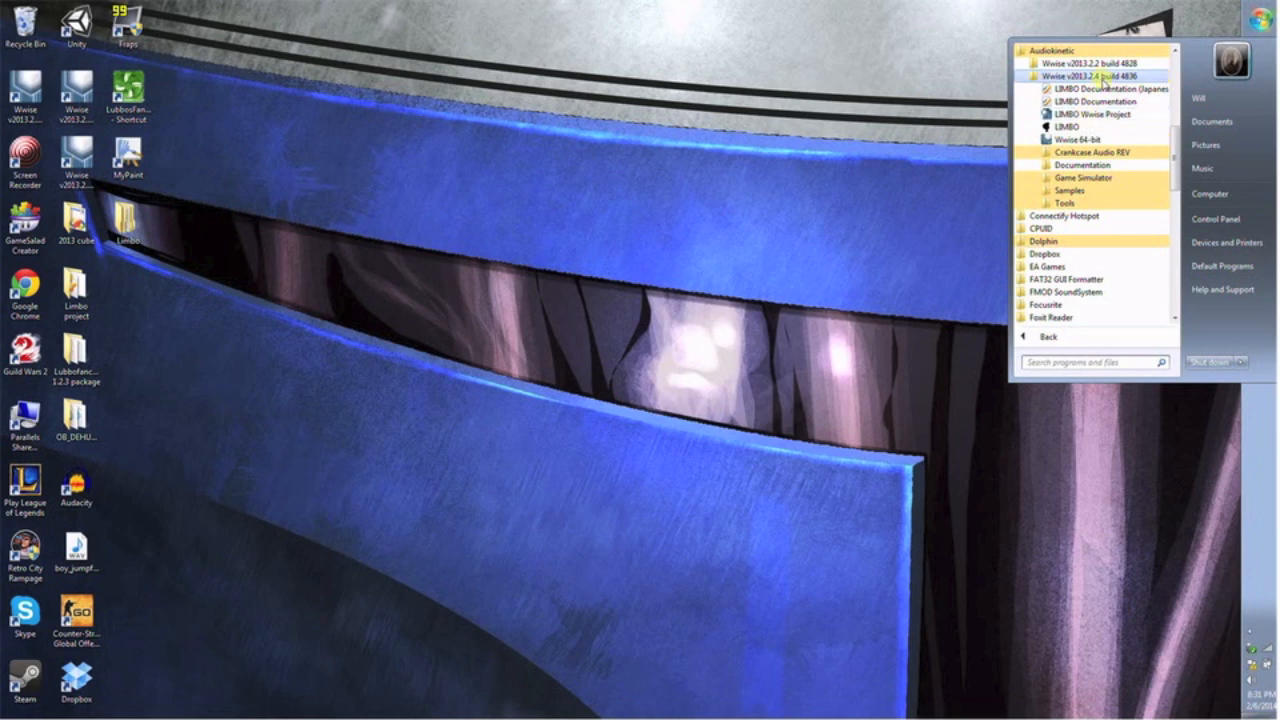
{"action": "left_click", "coordinate": [1095, 116]}
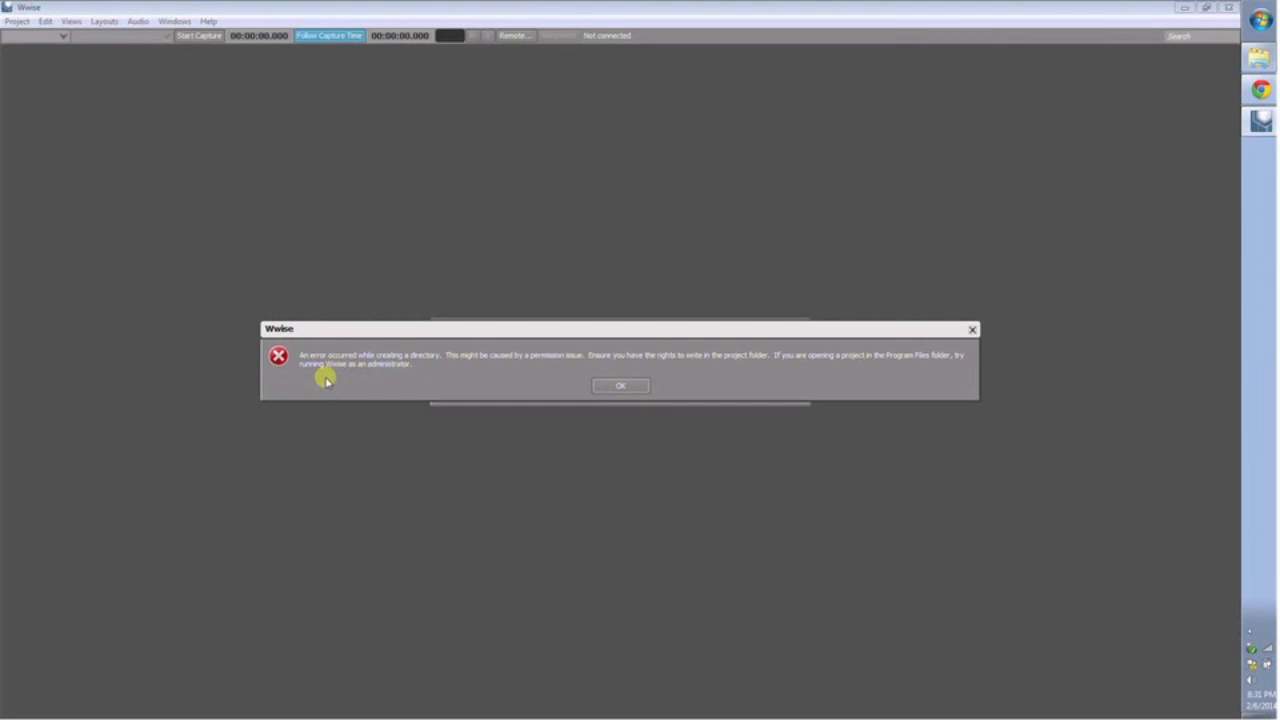
{"action": "left_click", "coordinate": [614, 385]}
{"action": "left_click", "coordinate": [558, 557]}
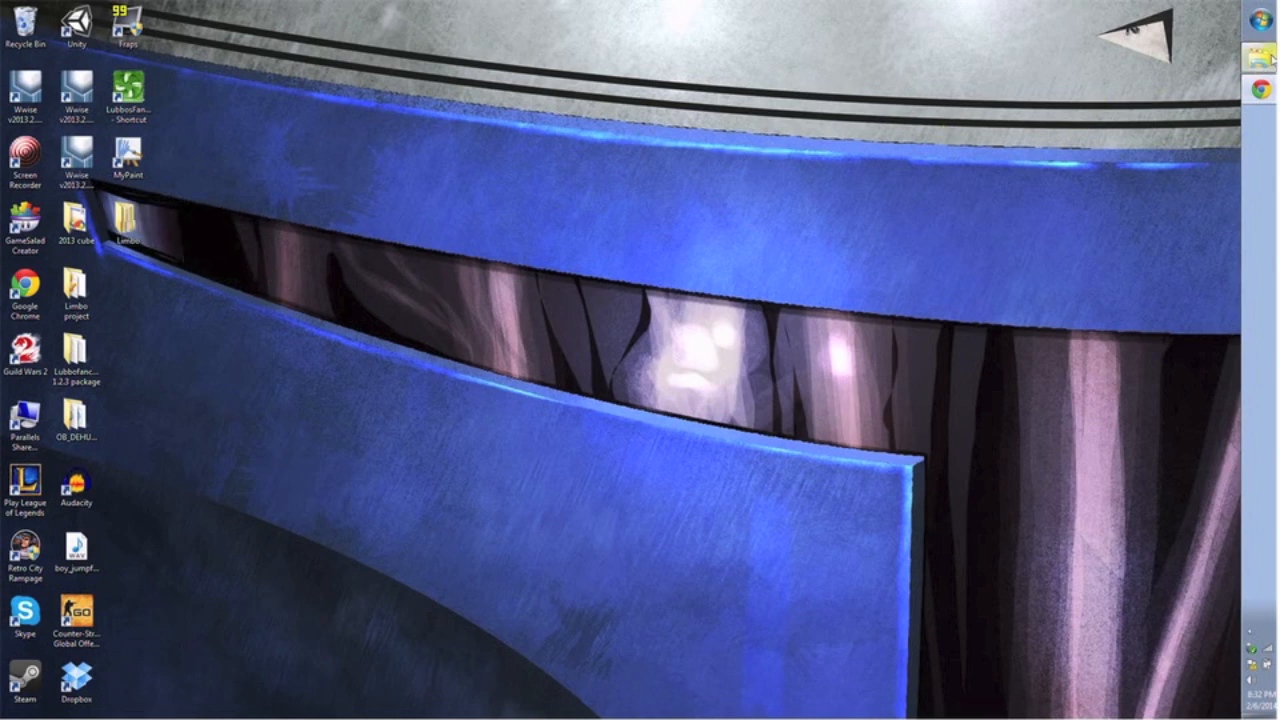
- Open the Limbo Wwise project file from the Limbo audio folder on disk
{"action": "left_click", "coordinate": [1262, 62]}
{"action": "left_click", "coordinate": [1143, 52]}
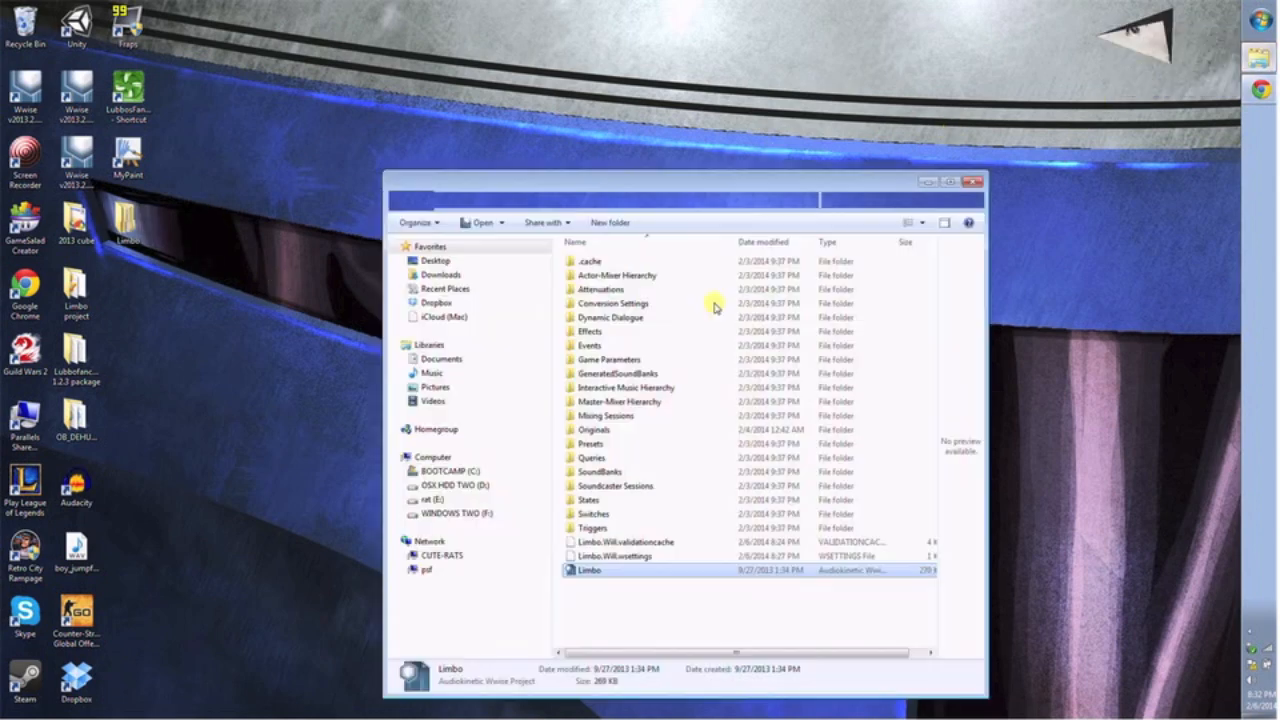
{"action": "double_click", "coordinate": [590, 571]}
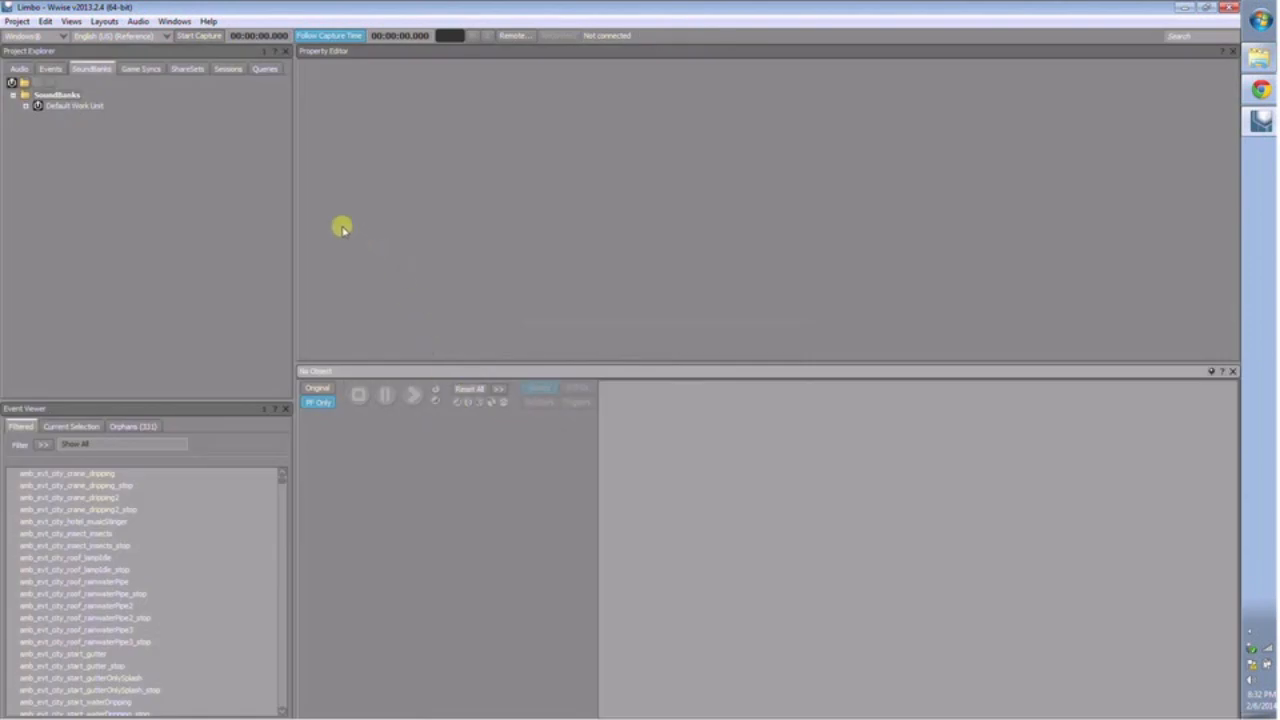
- Expand the boy sounds in the Actor-Mixer Hierarchy down to jump_noise and open the jumpforward_noise container's properties
{"action": "left_click", "coordinate": [20, 69]}
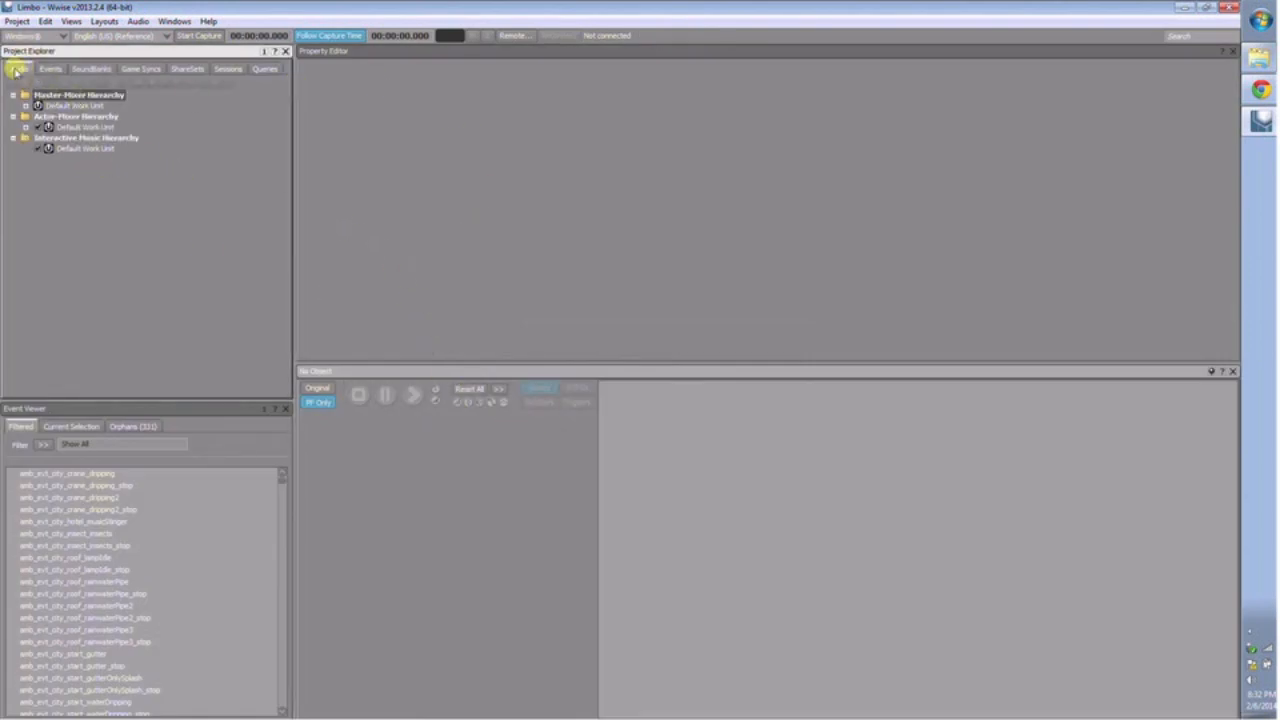
{"action": "left_click", "coordinate": [26, 127]}
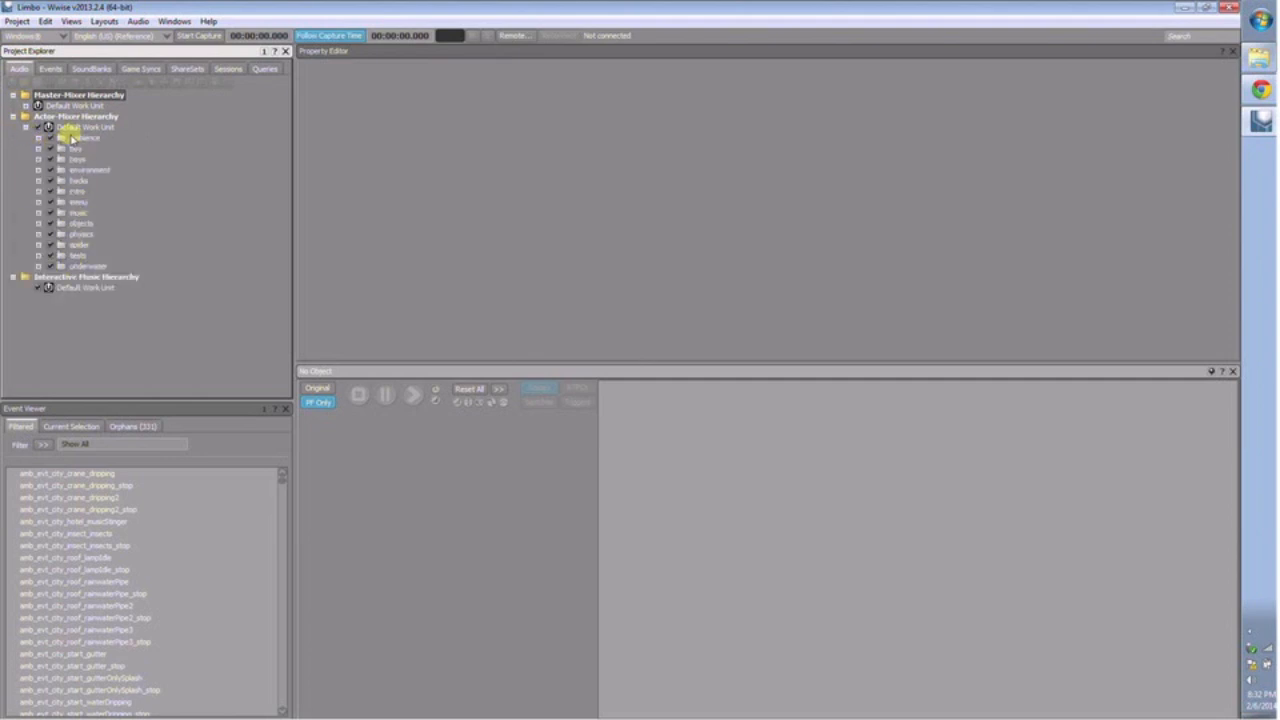
{"action": "left_click", "coordinate": [38, 148]}
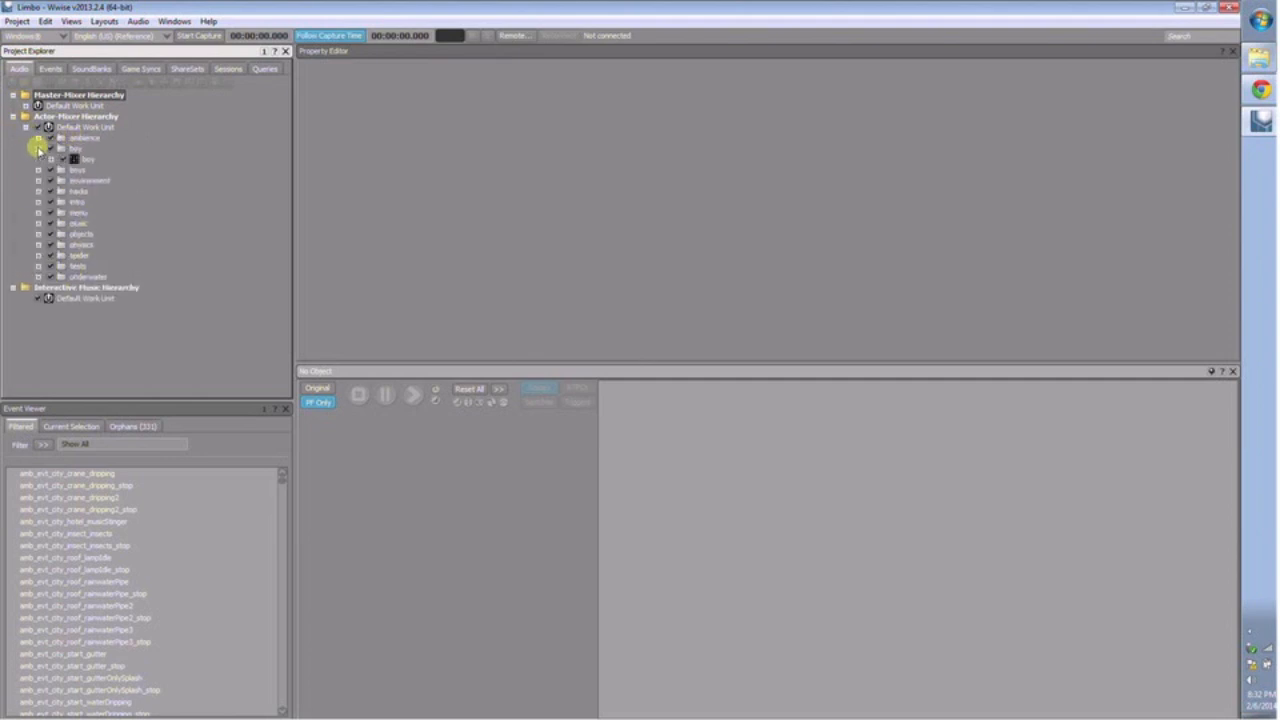
{"action": "left_click", "coordinate": [51, 159]}
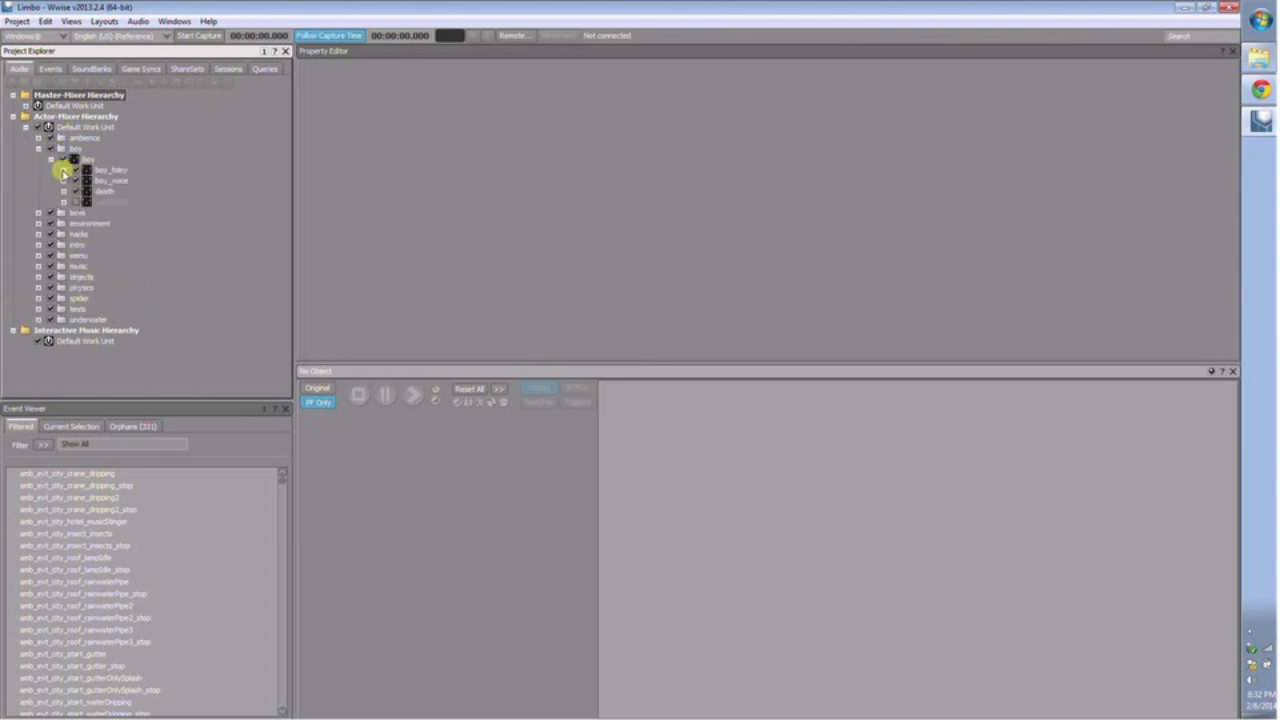
{"action": "left_click", "coordinate": [64, 171]}
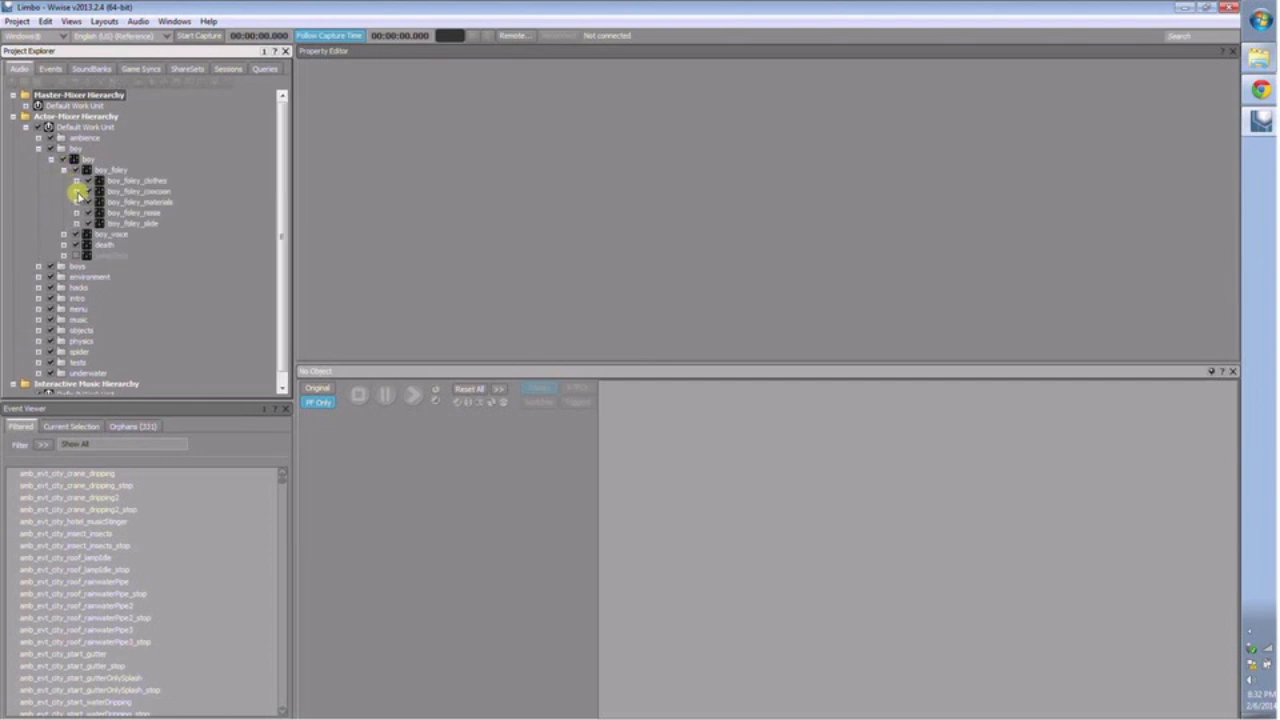
{"action": "left_click", "coordinate": [77, 212]}
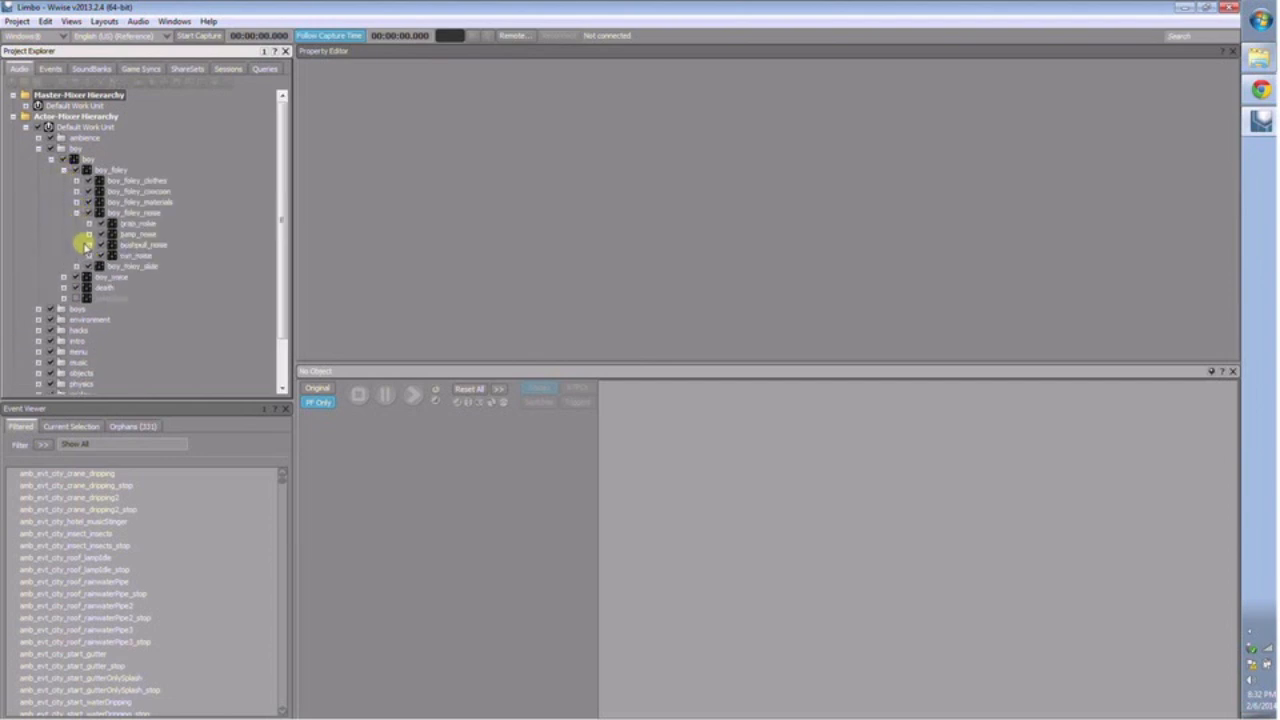
{"action": "left_click", "coordinate": [89, 234]}
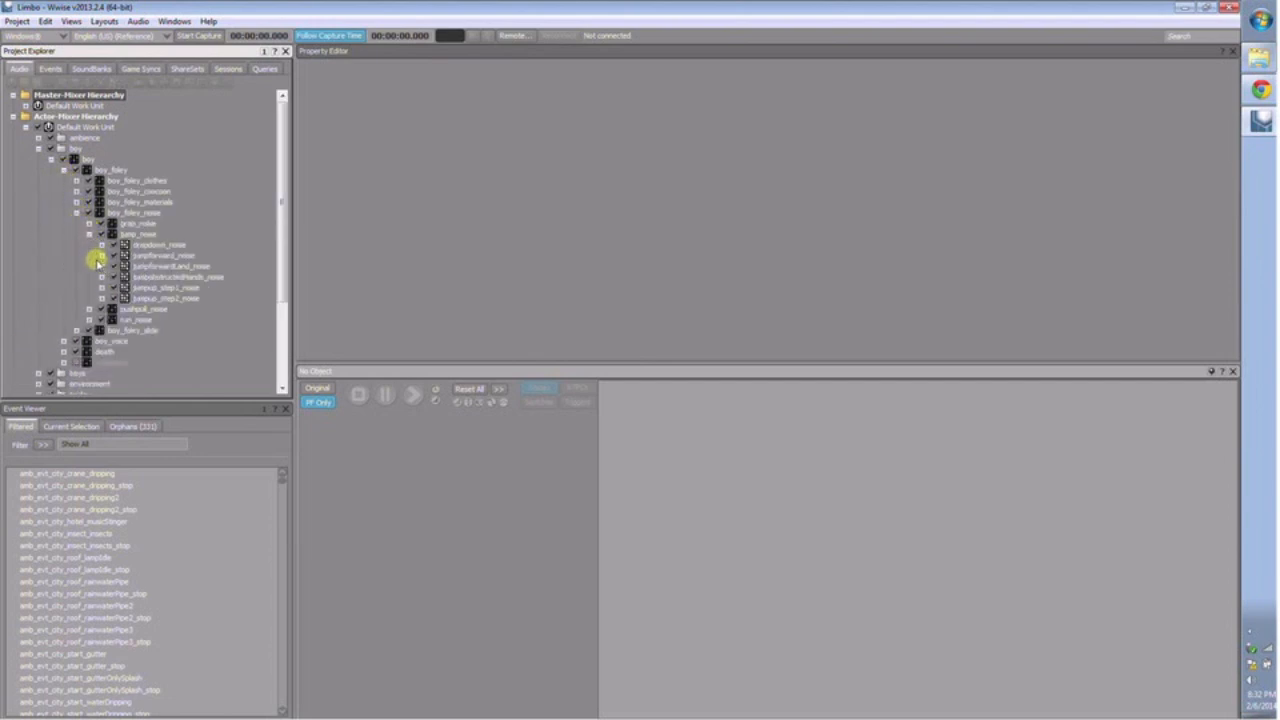
{"action": "left_click", "coordinate": [101, 255]}
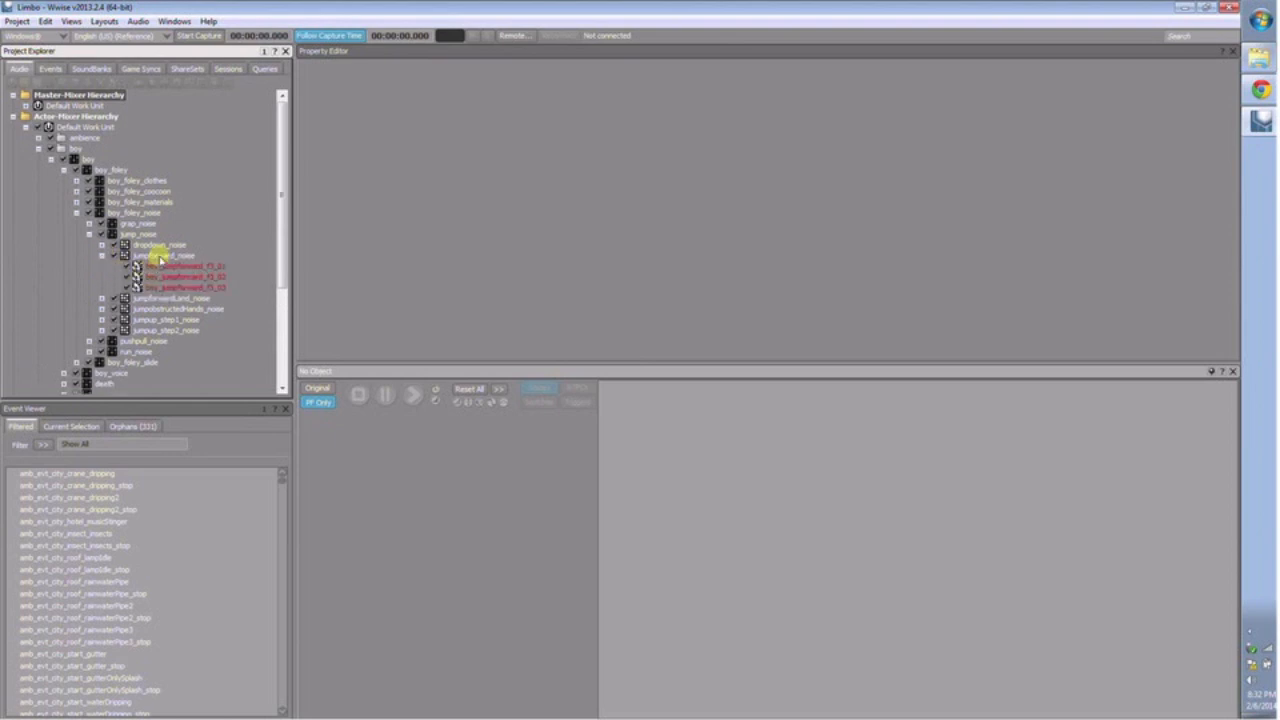
{"action": "left_click", "coordinate": [158, 256]}
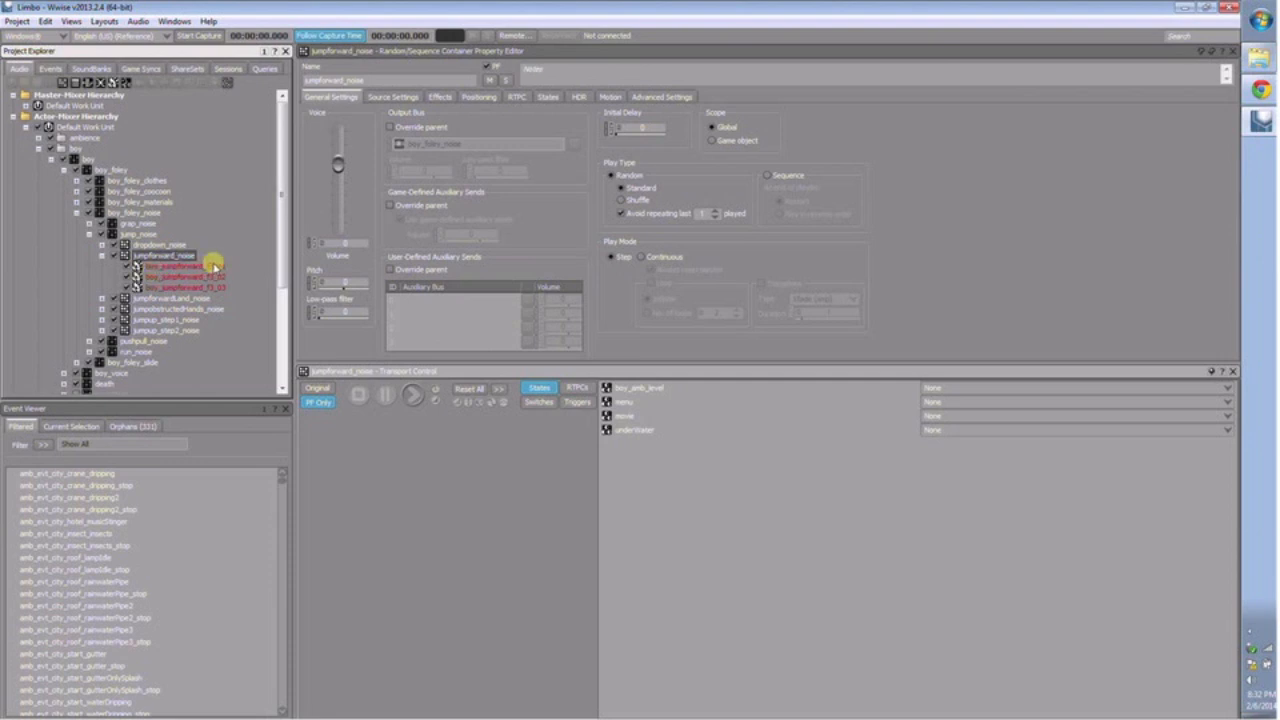
- Audition the sound boy_jumpforward_f3_01 with original-file playback on, and again with it off
{"action": "left_click", "coordinate": [168, 267]}
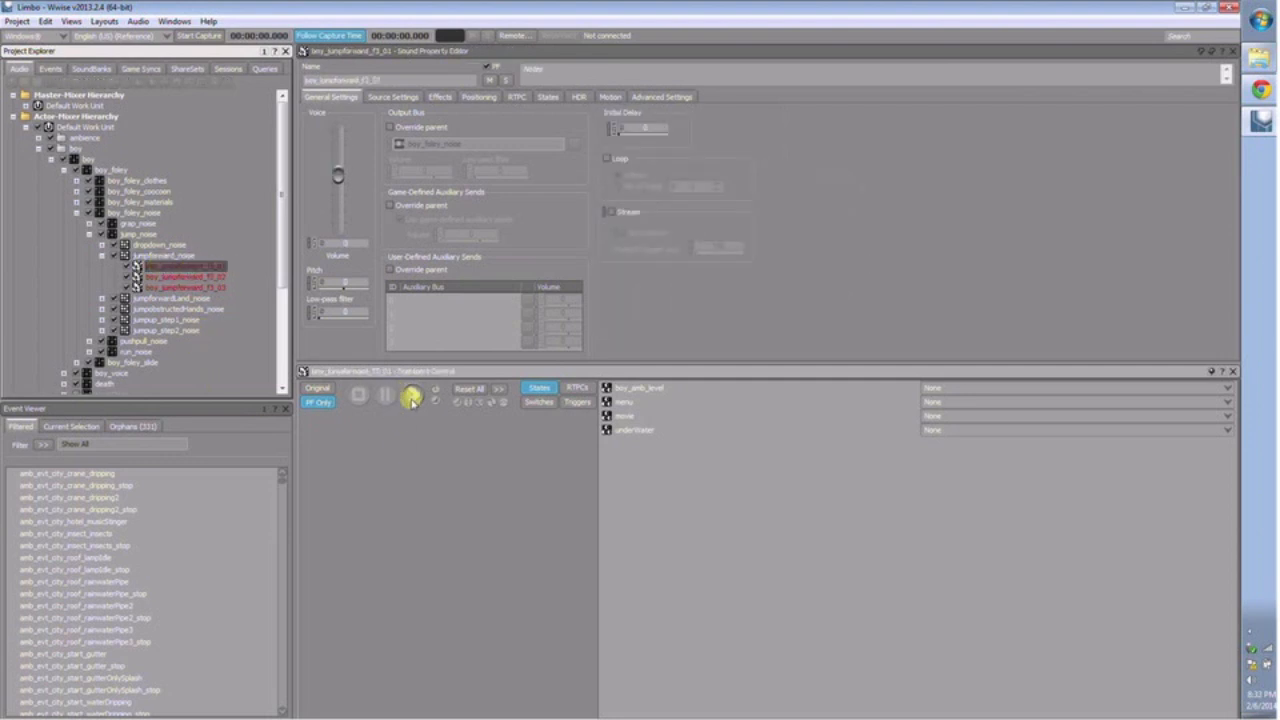
{"action": "left_click", "coordinate": [318, 390]}
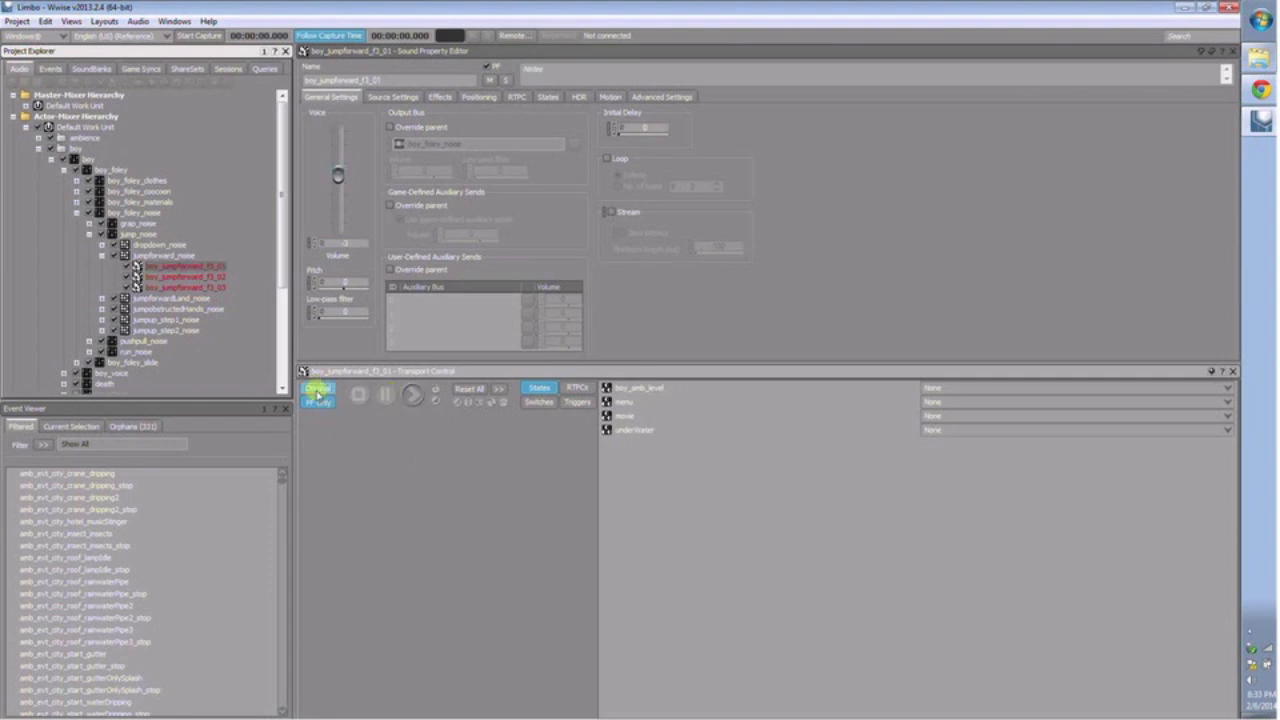
{"action": "left_click", "coordinate": [415, 396]}
{"action": "left_click", "coordinate": [322, 393]}
{"action": "left_click", "coordinate": [413, 395]}
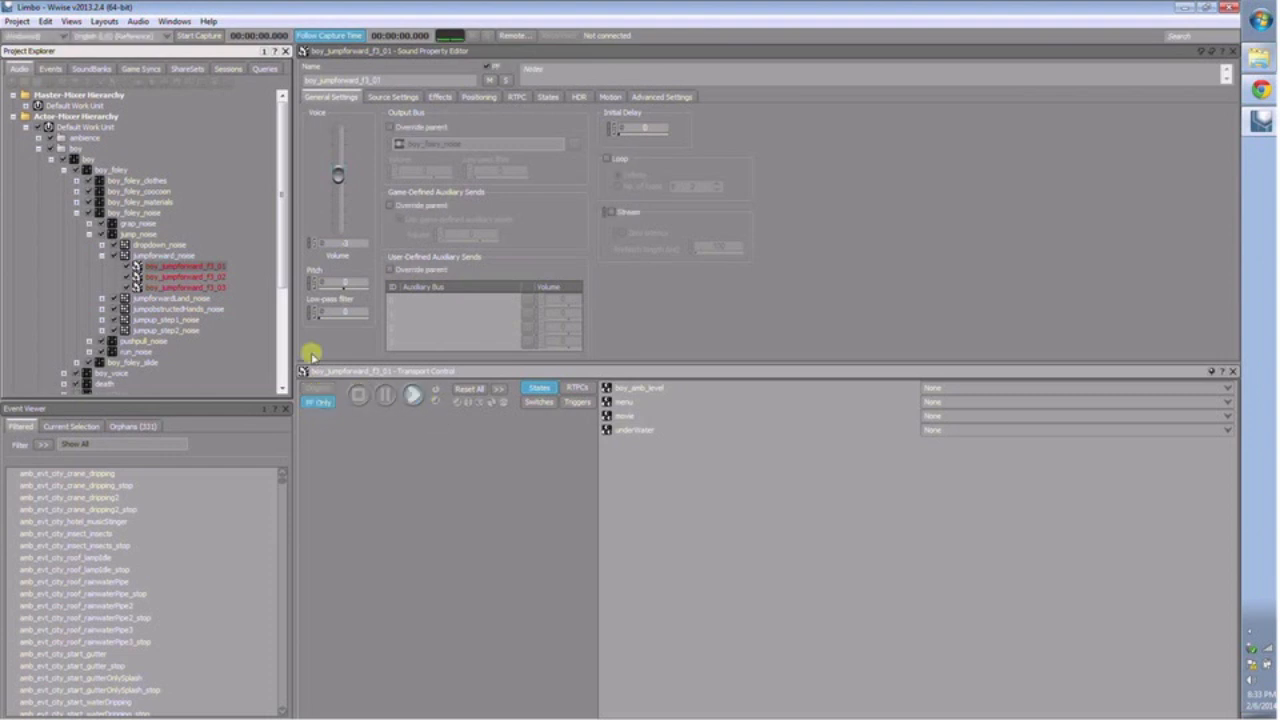
- Play the jumpforward_noise random container several times to hear its variations
{"action": "left_click", "coordinate": [188, 258]}
{"action": "left_click", "coordinate": [412, 396]}
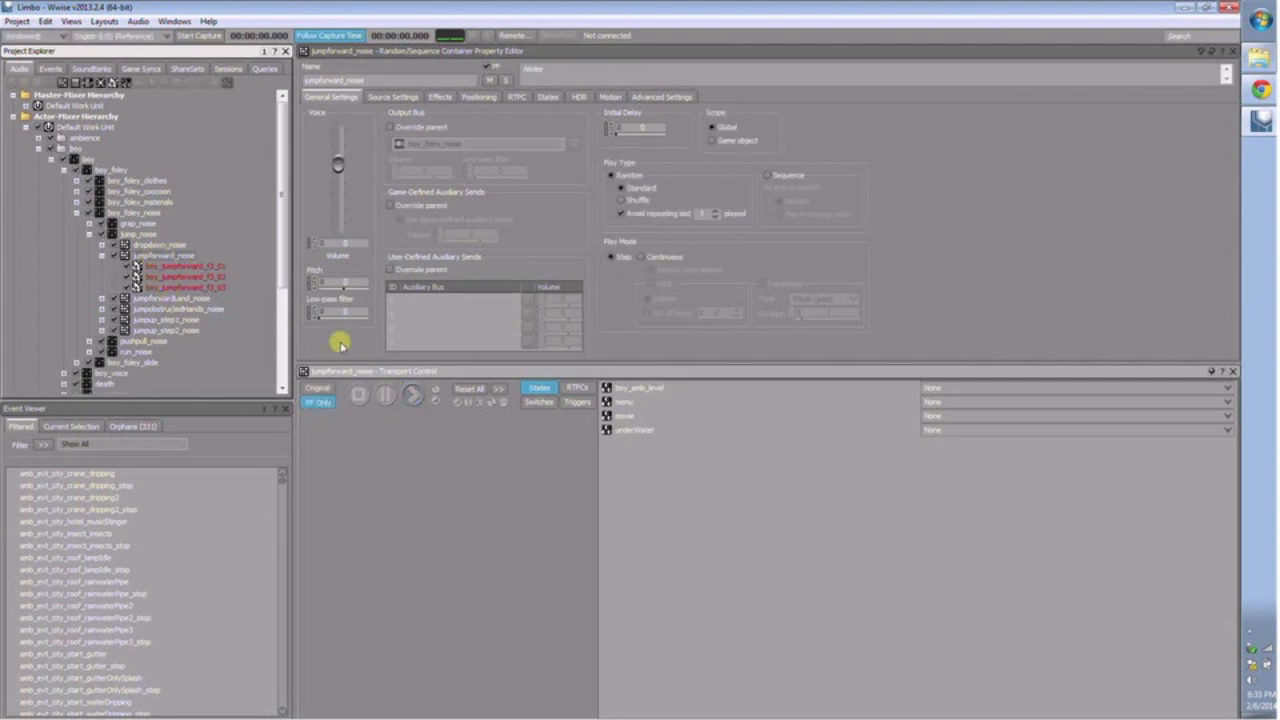
{"action": "left_click", "coordinate": [408, 396]}
{"action": "left_click", "coordinate": [410, 396]}
{"action": "left_click", "coordinate": [412, 397]}
{"action": "left_click", "coordinate": [412, 396]}
- Open the boy_jumpforward_initiate event in the boy events, under foley_animation, jump, jumpforward
{"action": "left_click", "coordinate": [50, 68]}
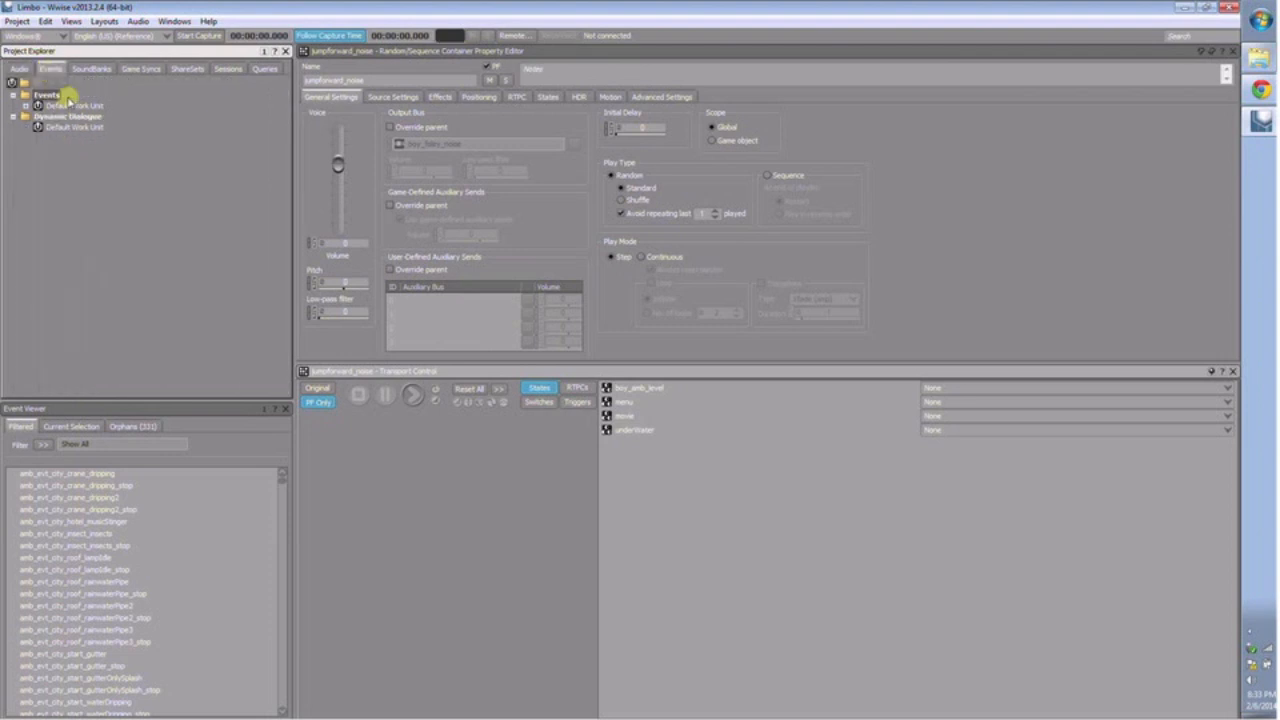
{"action": "left_click", "coordinate": [28, 105]}
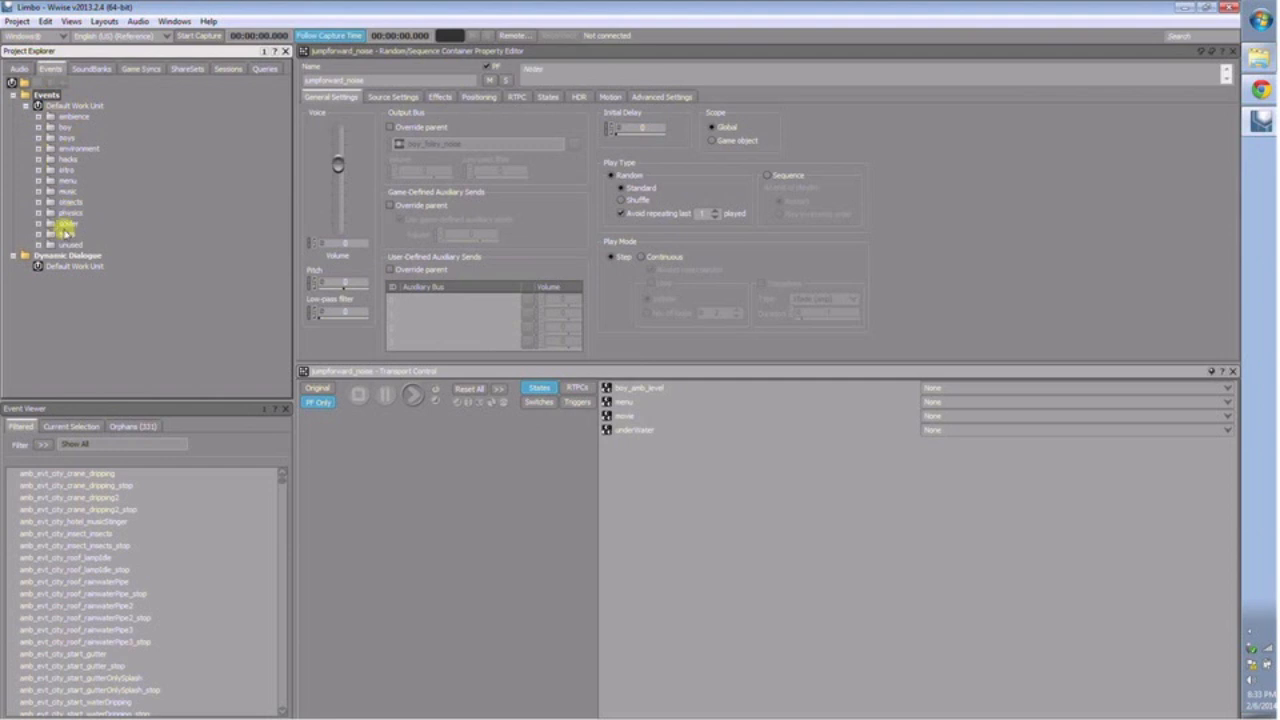
{"action": "left_click", "coordinate": [38, 127]}
{"action": "left_click", "coordinate": [51, 171]}
{"action": "left_click", "coordinate": [63, 191]}
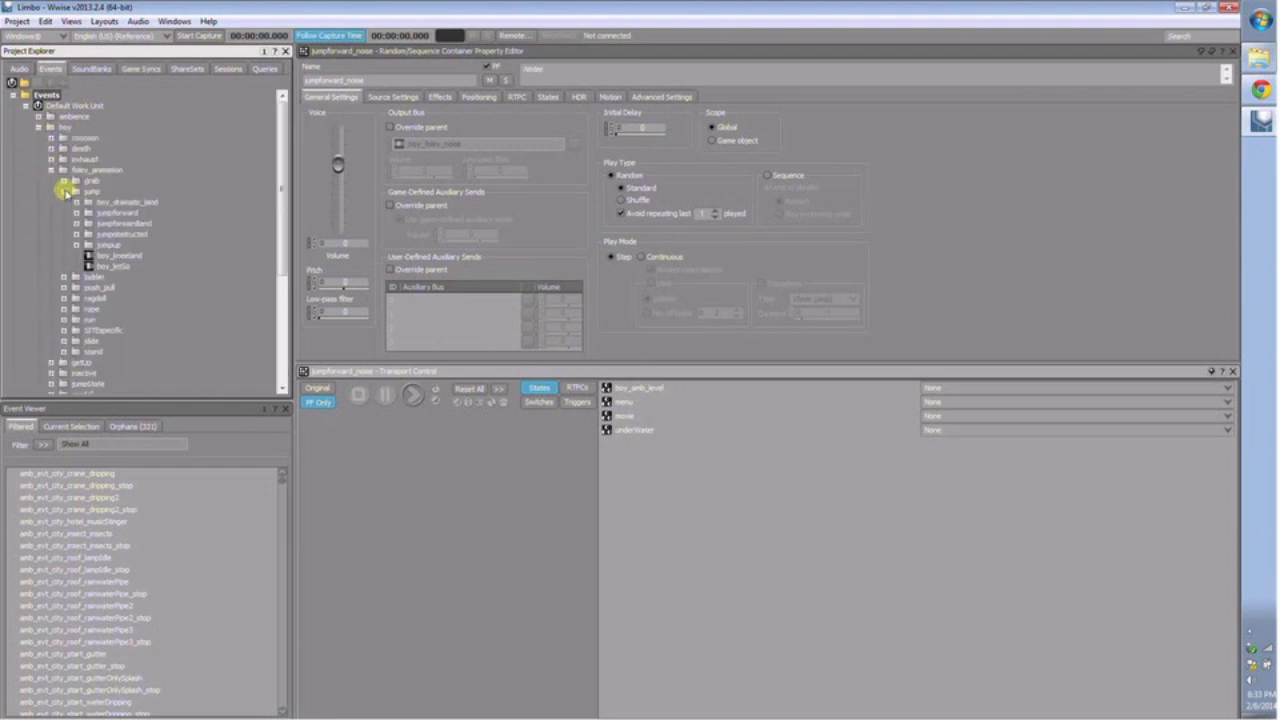
{"action": "left_click", "coordinate": [76, 213]}
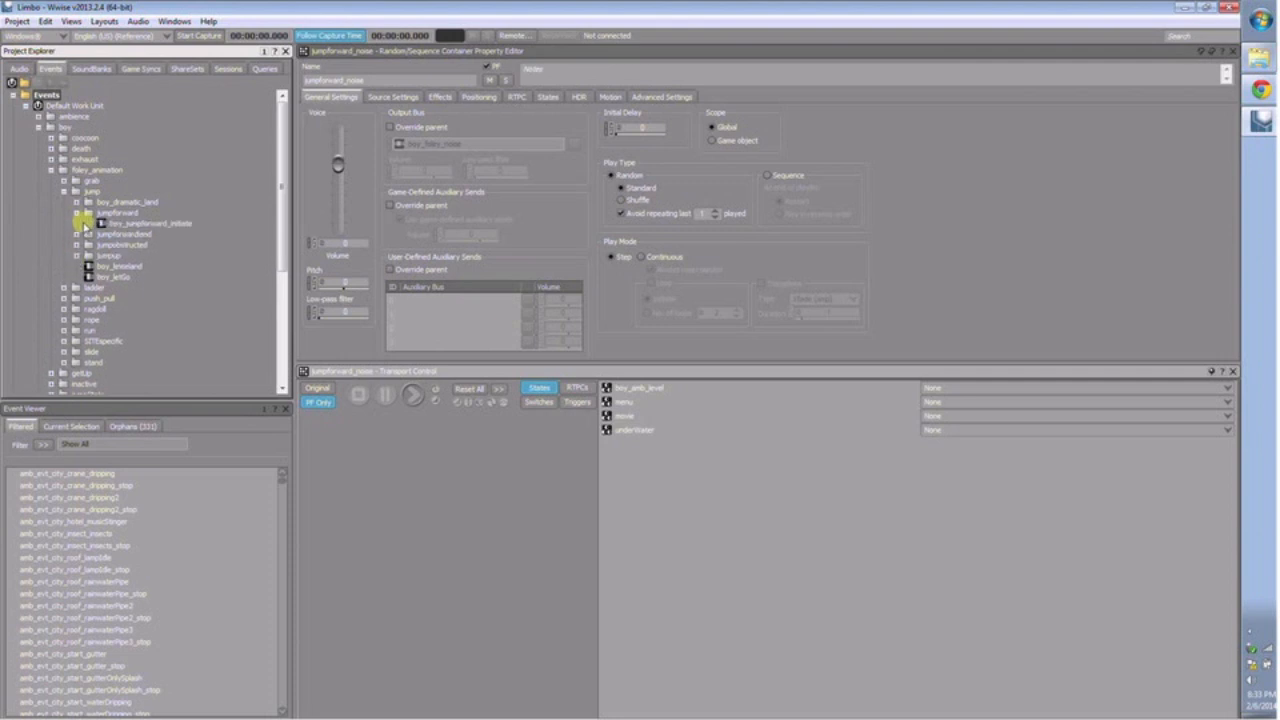
{"action": "left_click", "coordinate": [106, 222]}
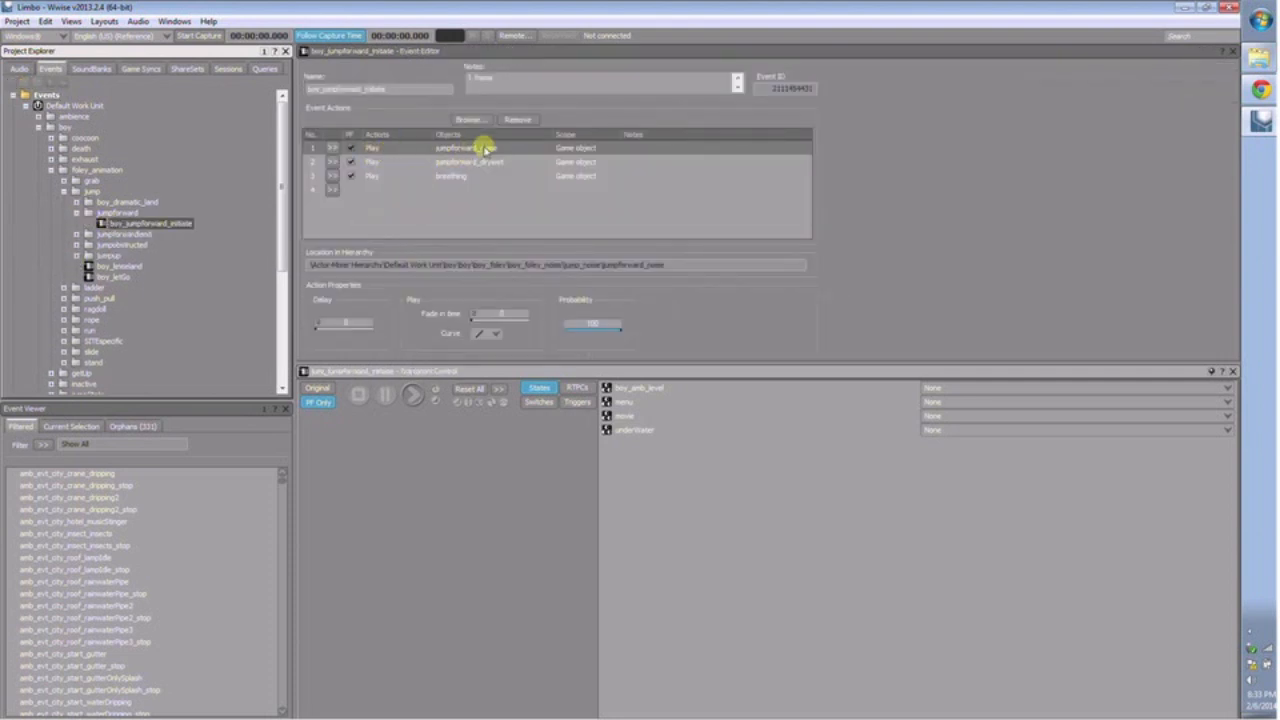
- Examine the event's jumpforward_drywet and breathing actions, play the event, and return to the audio hierarchy
{"action": "left_click", "coordinate": [472, 162]}
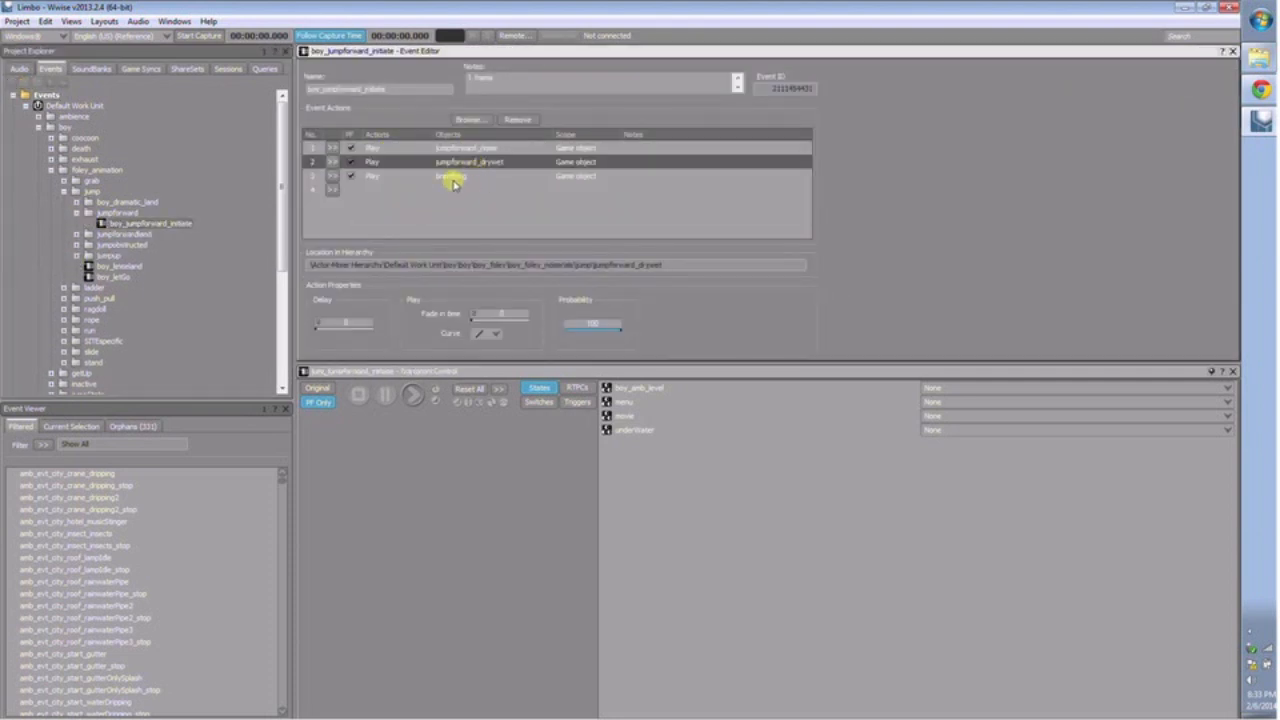
{"action": "left_click", "coordinate": [452, 176]}
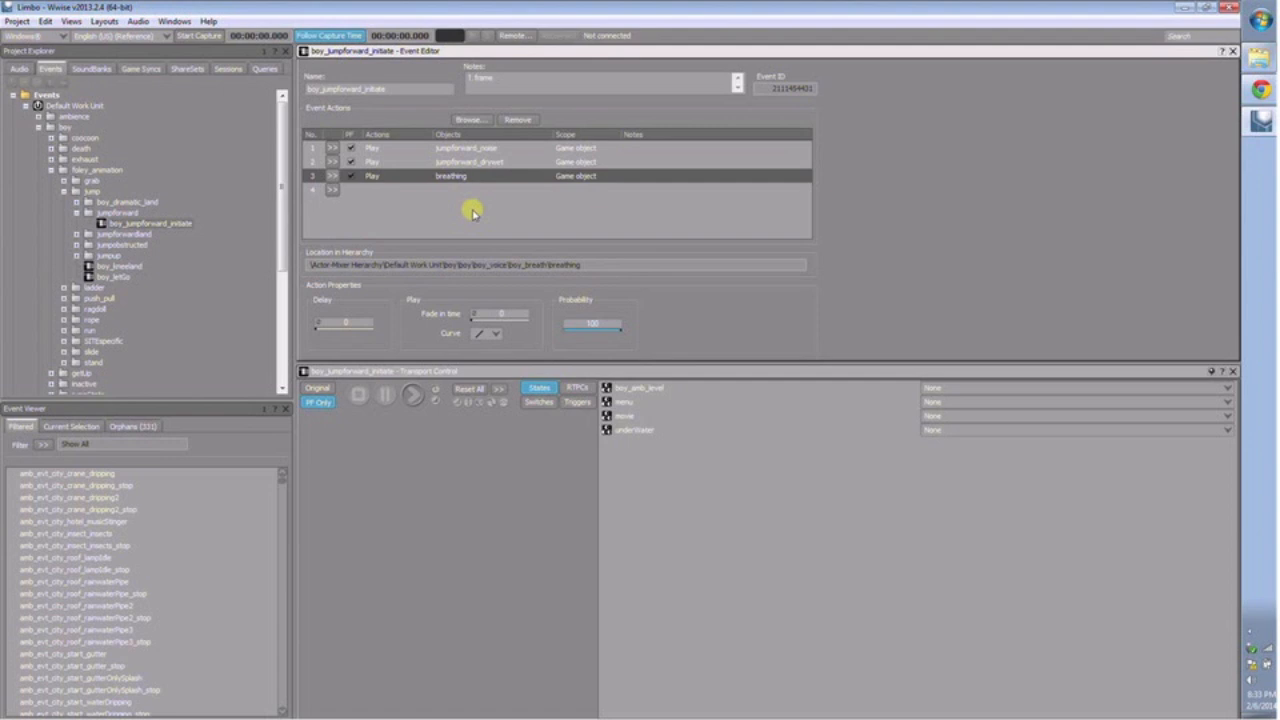
{"action": "left_click", "coordinate": [411, 395]}
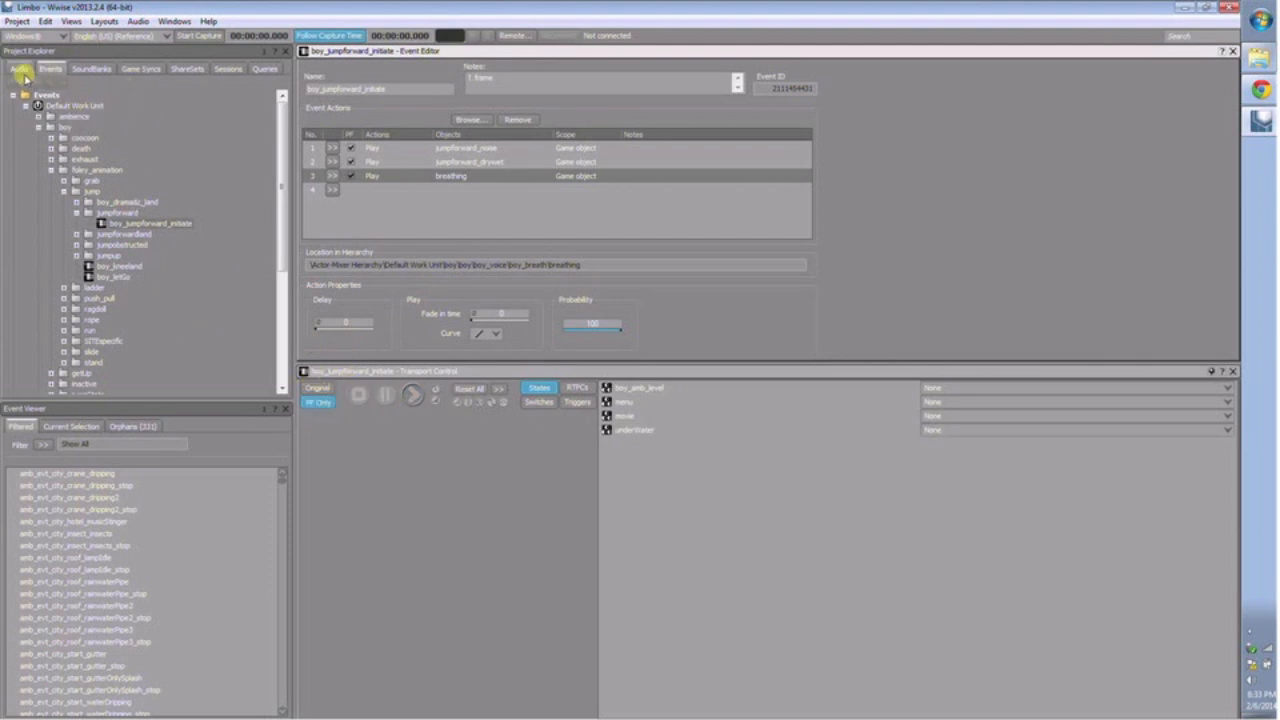
{"action": "left_click", "coordinate": [18, 70]}
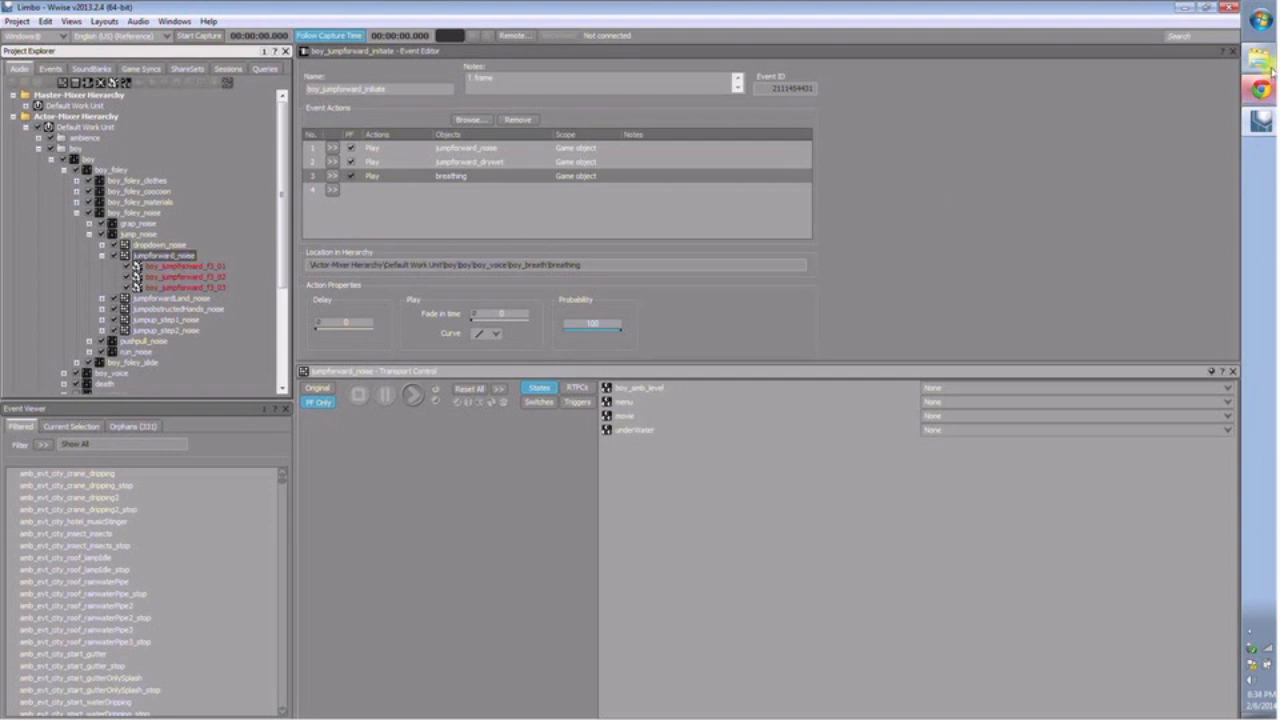
{"action": "mouse_move", "coordinate": [1258, 58]}
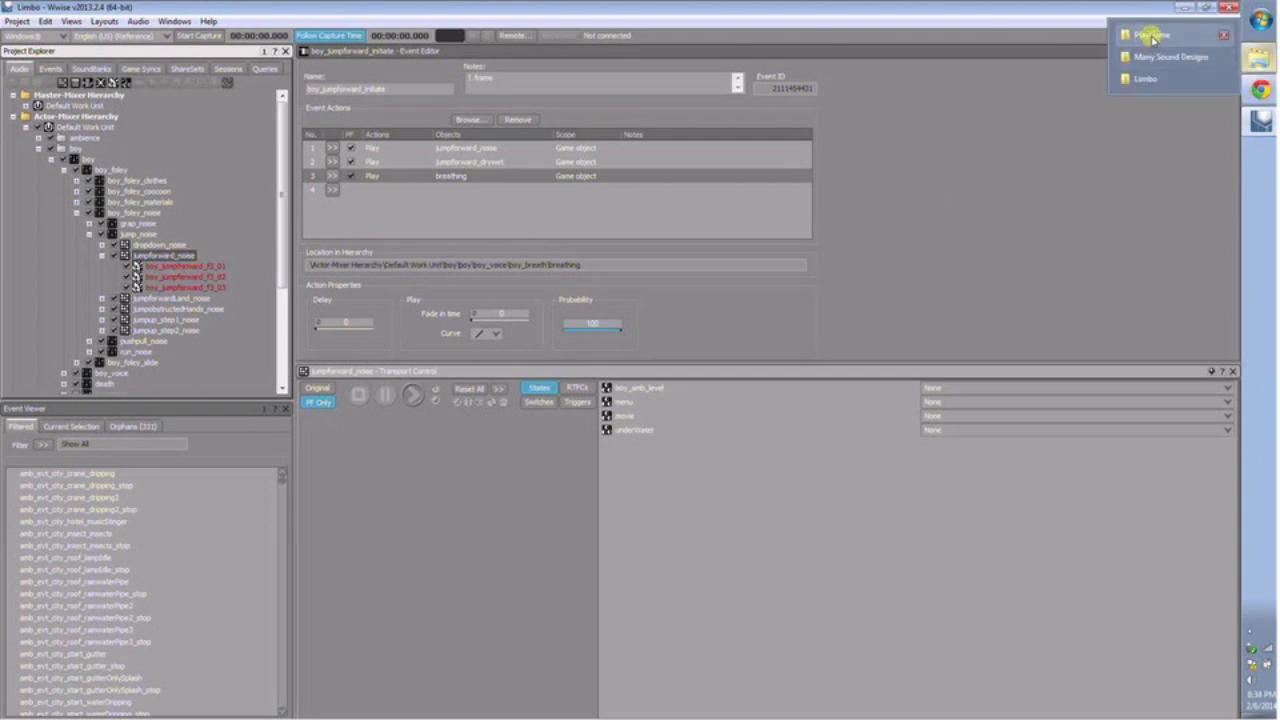
{"action": "left_click", "coordinate": [1150, 79]}
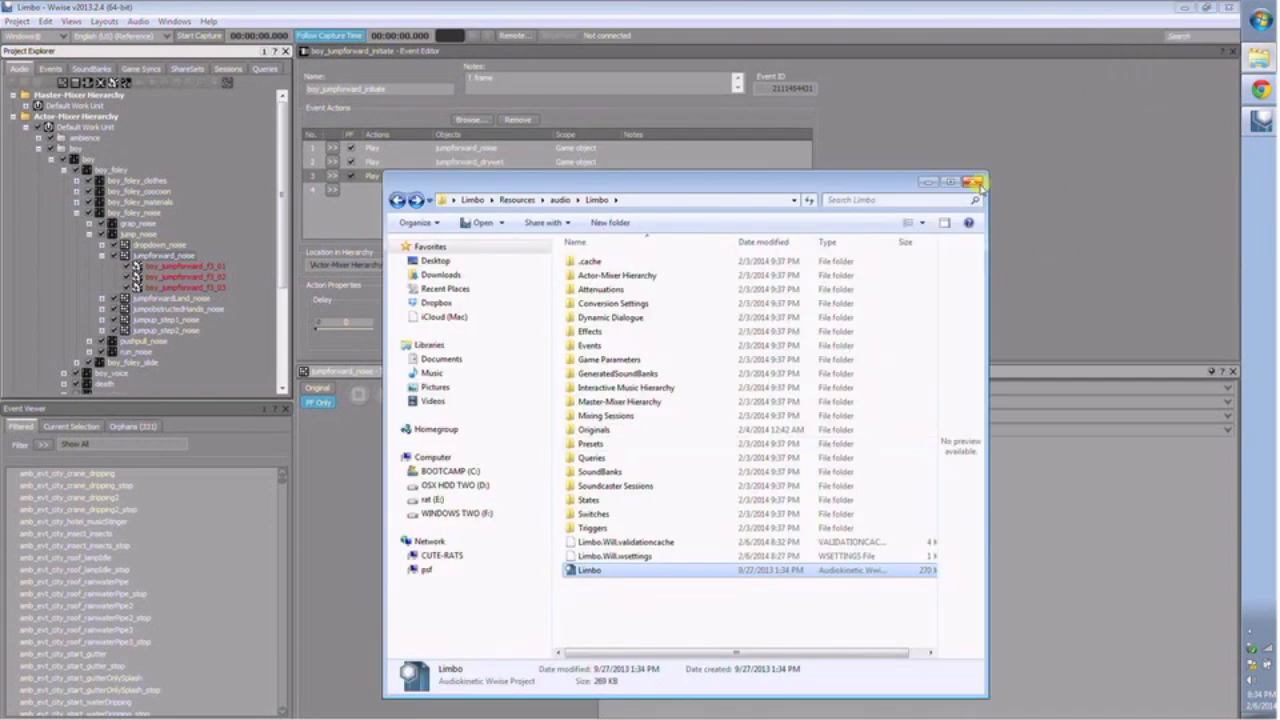
{"action": "left_click", "coordinate": [929, 182]}
- Launch the Limbo game application from the PlayGame folder and move its window to the middle of the desktop
{"action": "left_click", "coordinate": [1256, 62]}
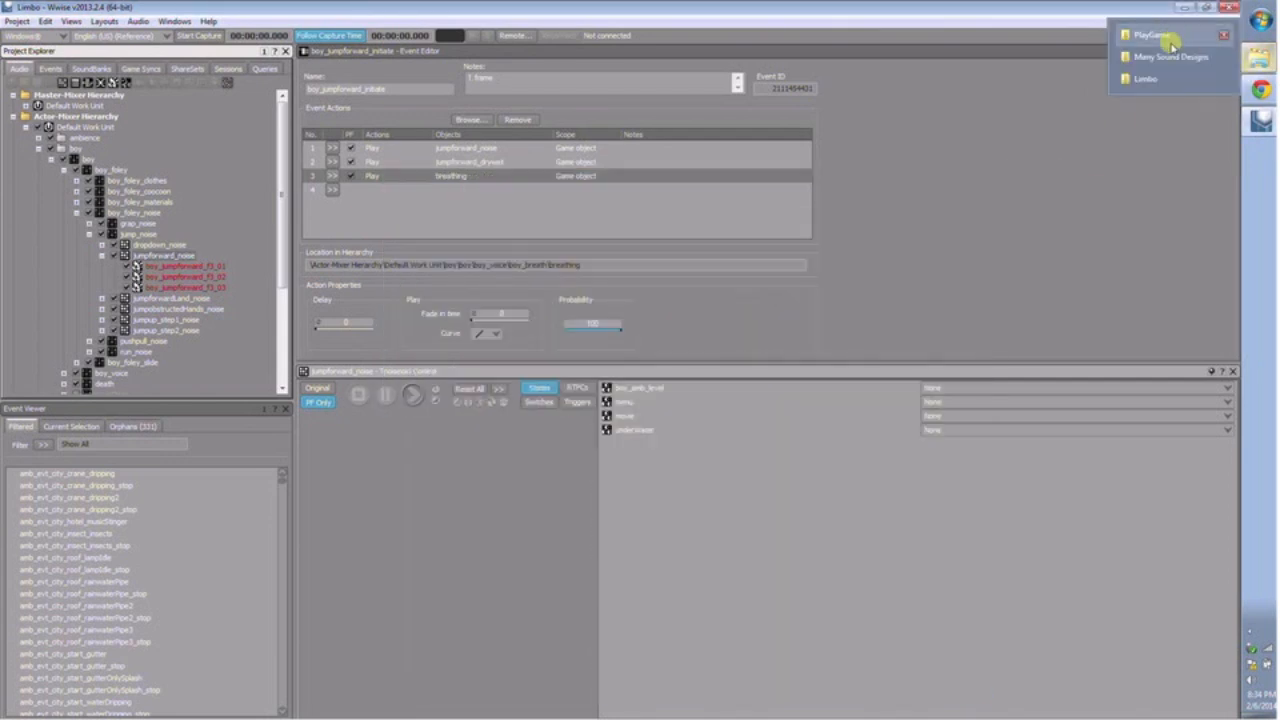
{"action": "left_click", "coordinate": [1166, 37]}
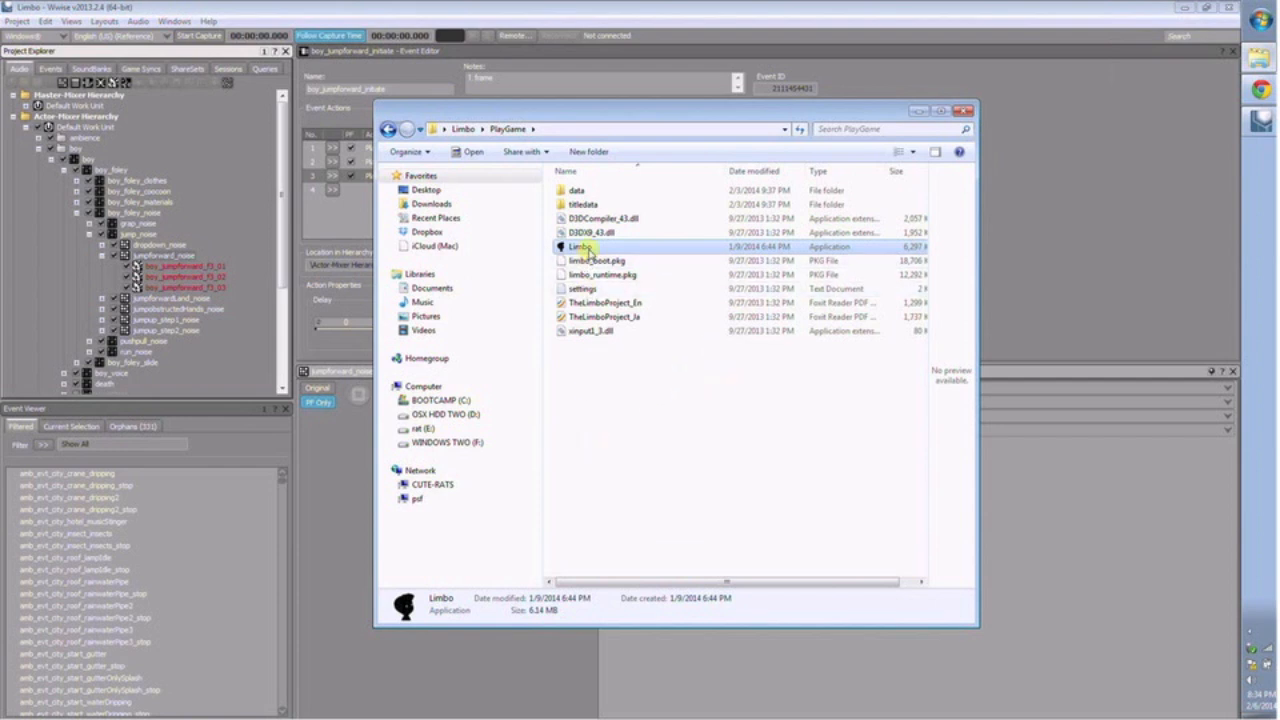
{"action": "double_click", "coordinate": [588, 250]}
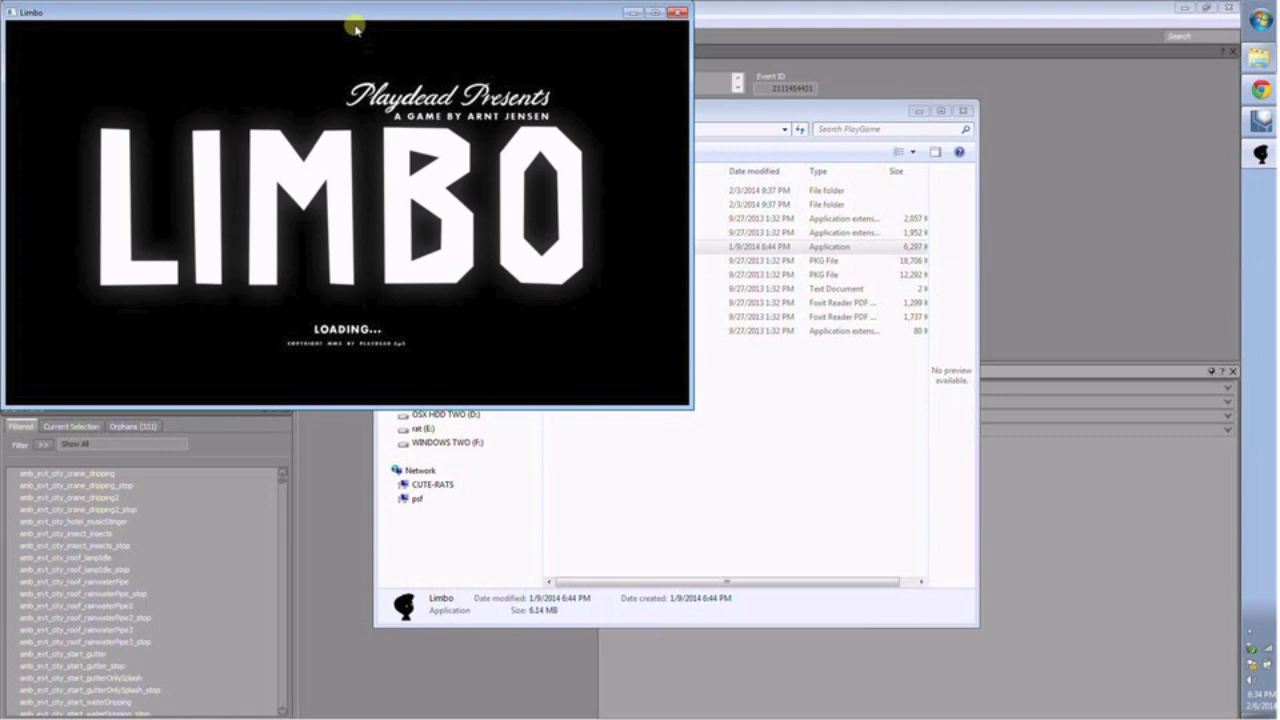
{"action": "left_click_drag", "start_coordinate": [349, 17], "coordinate": [650, 236]}
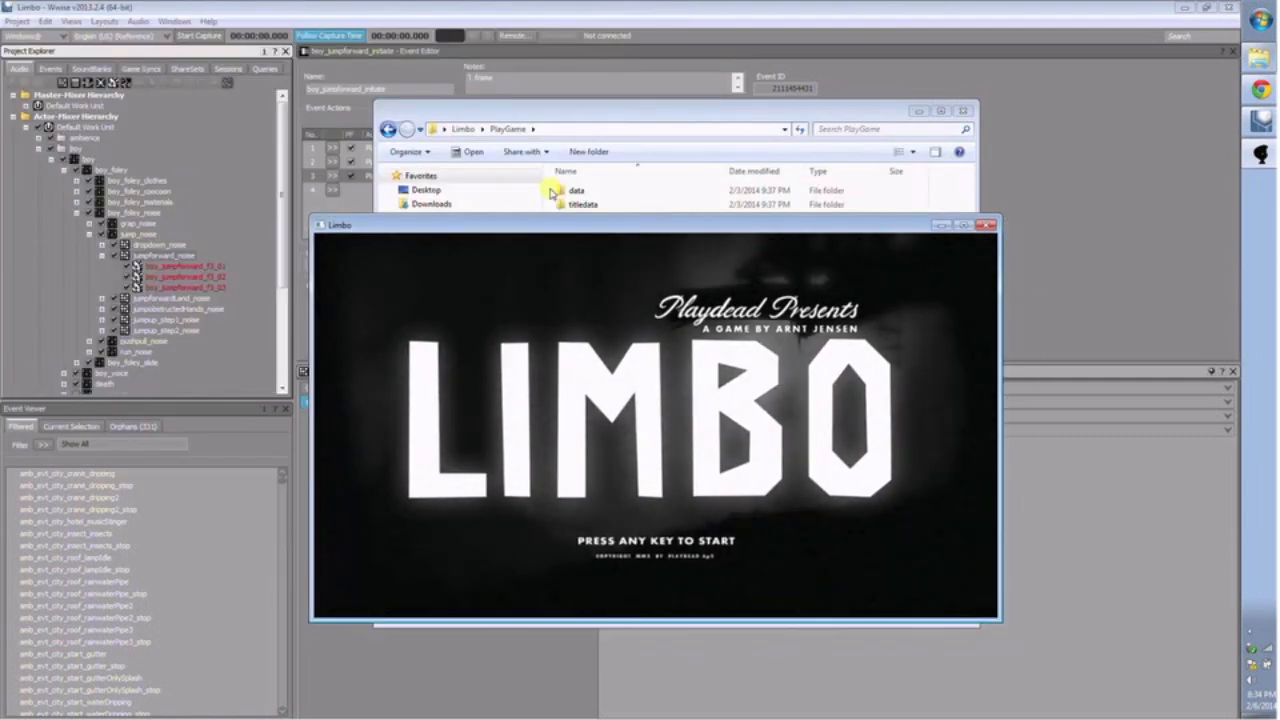
- Connect Wwise remotely to the running Limbo game on the local host with capture started on connect
{"action": "left_click", "coordinate": [514, 37]}
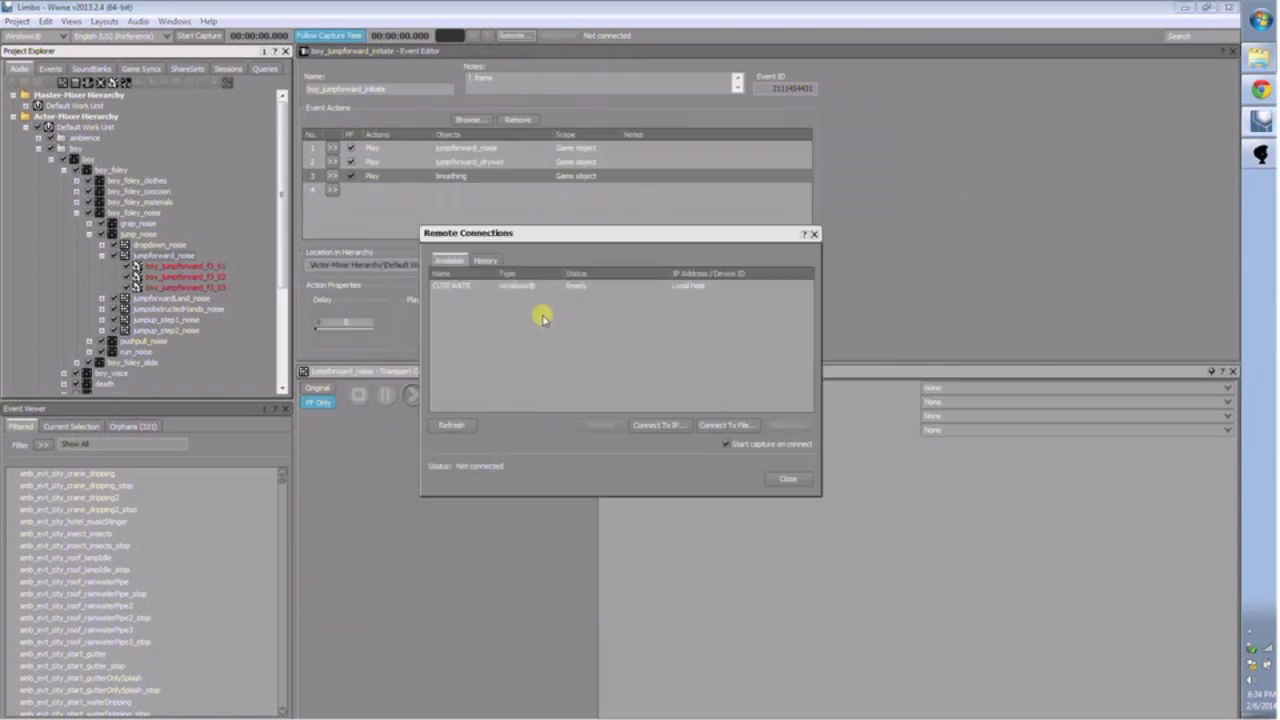
{"action": "left_click", "coordinate": [571, 285]}
{"action": "left_click", "coordinate": [597, 430]}
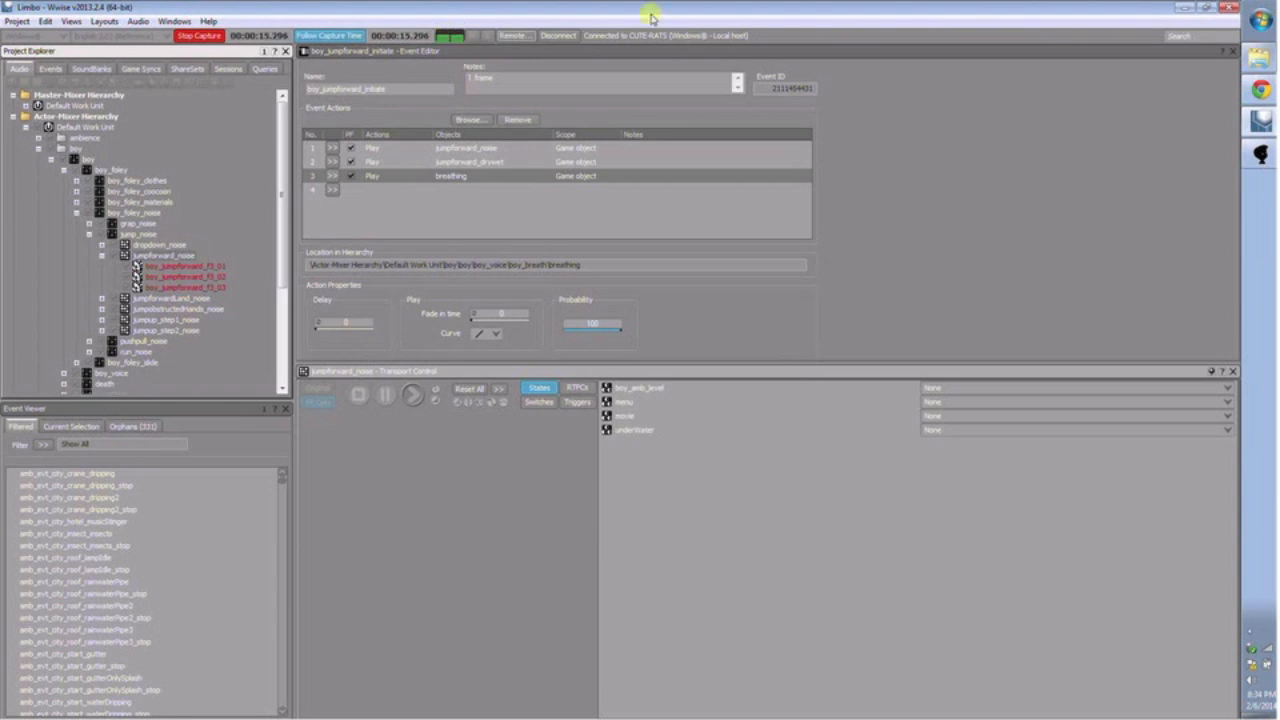
{"action": "left_click", "coordinate": [1260, 153]}
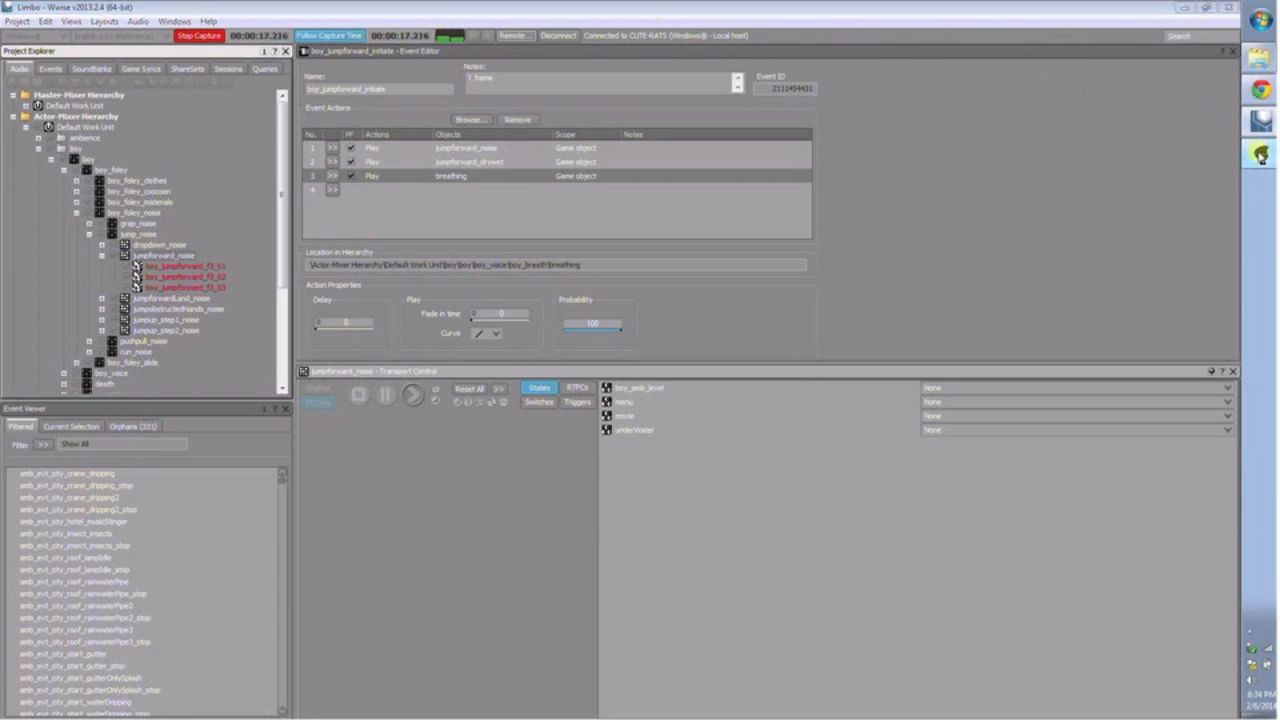
{"action": "left_click", "coordinate": [875, 176]}
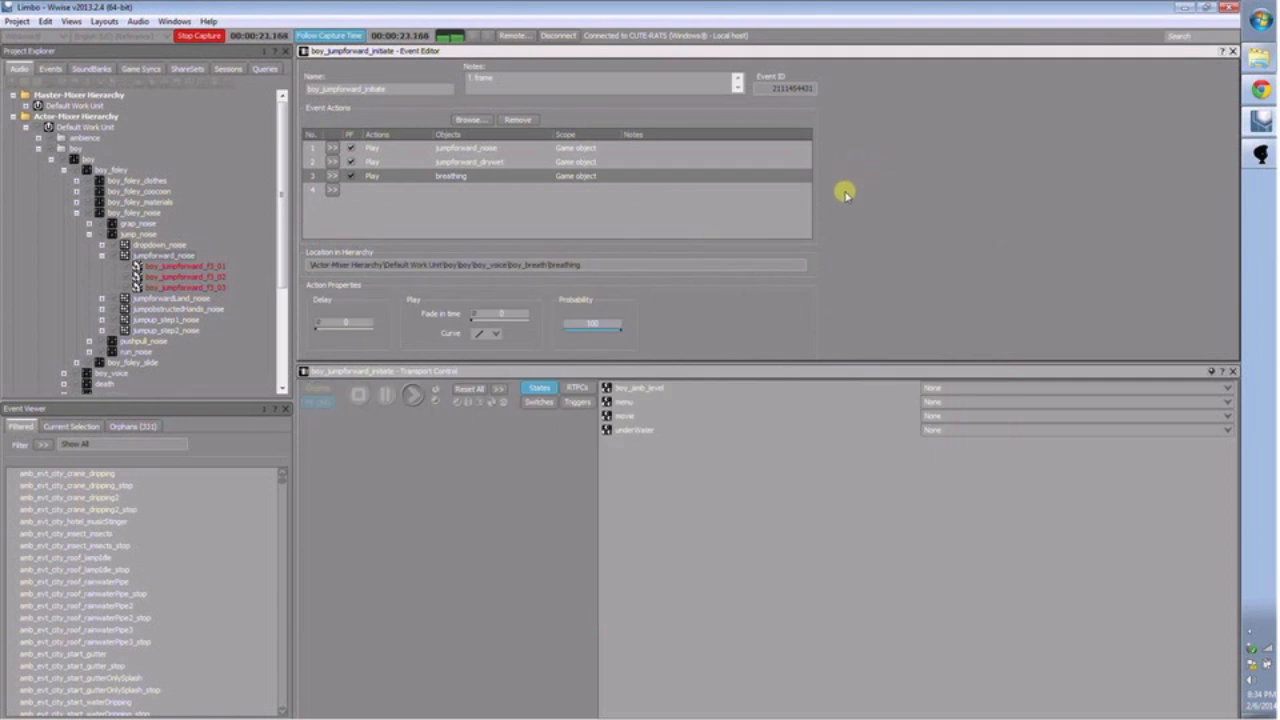
- Switch to the Profiler layout, observe the voices playing under AMBIENCE, and stop the capture
{"action": "key", "text": "F6"}
{"action": "left_click", "coordinate": [105, 21]}
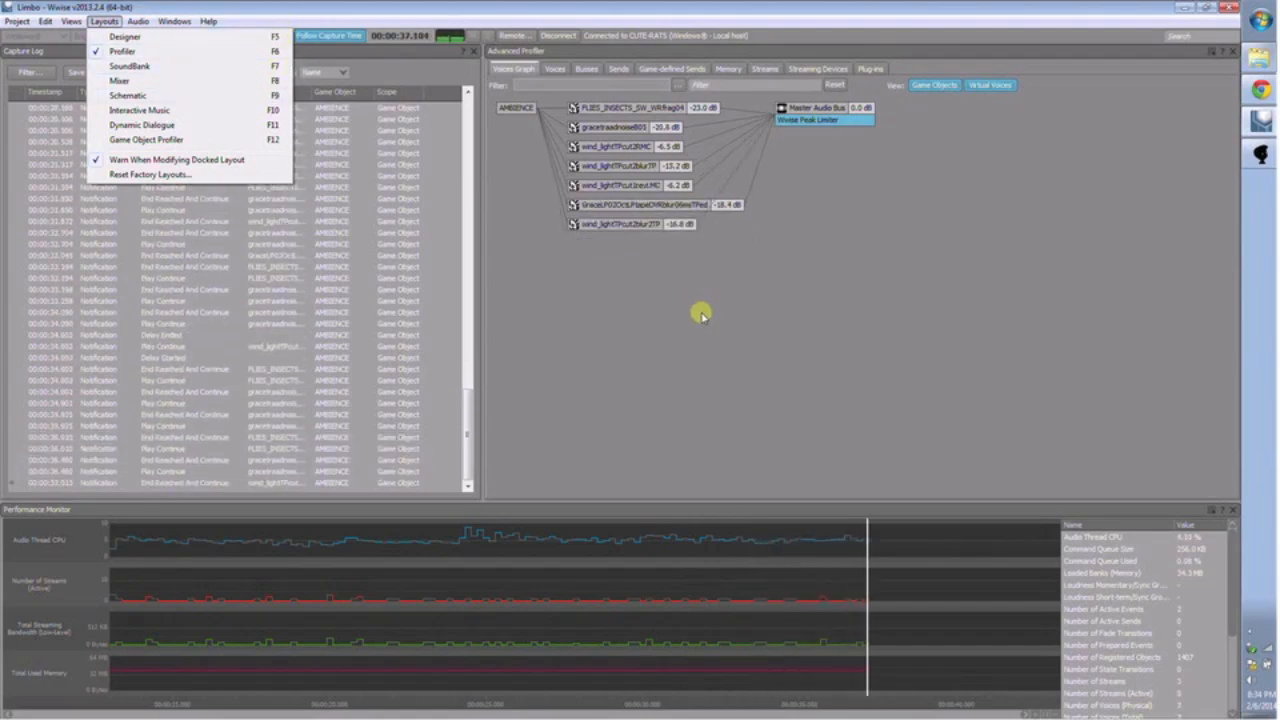
{"action": "left_click", "coordinate": [740, 135]}
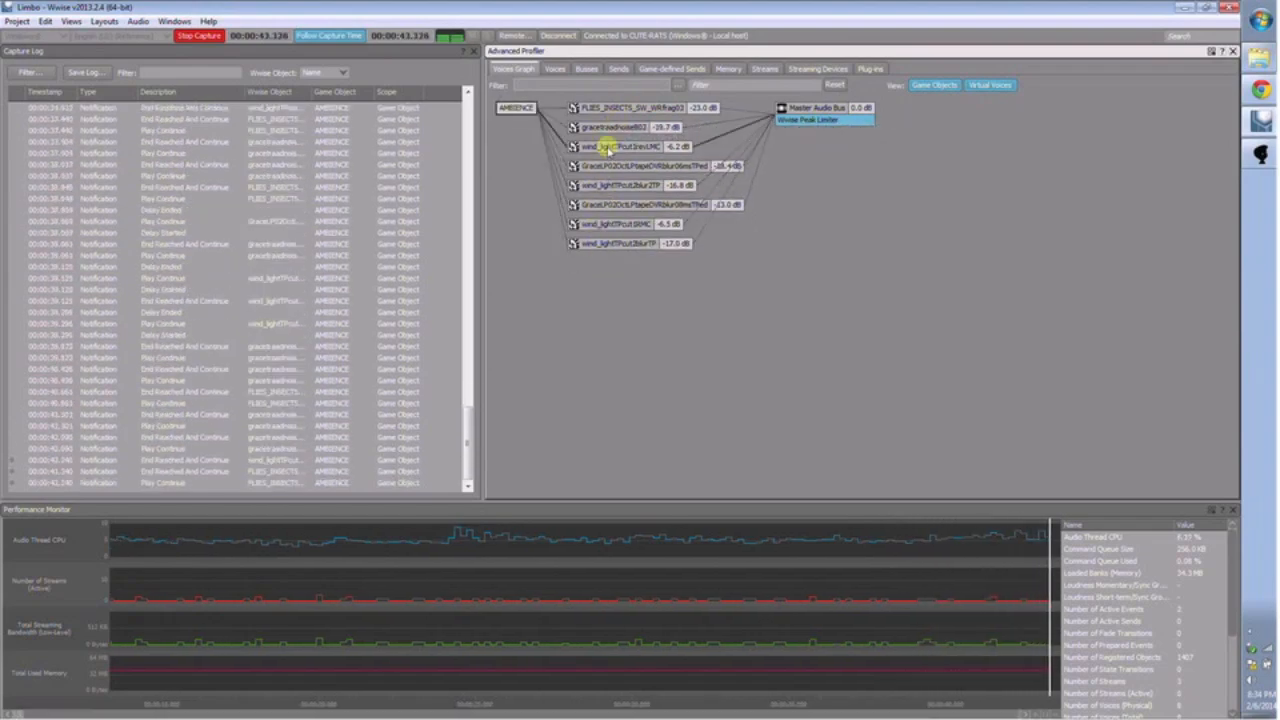
{"action": "left_click", "coordinate": [202, 37]}
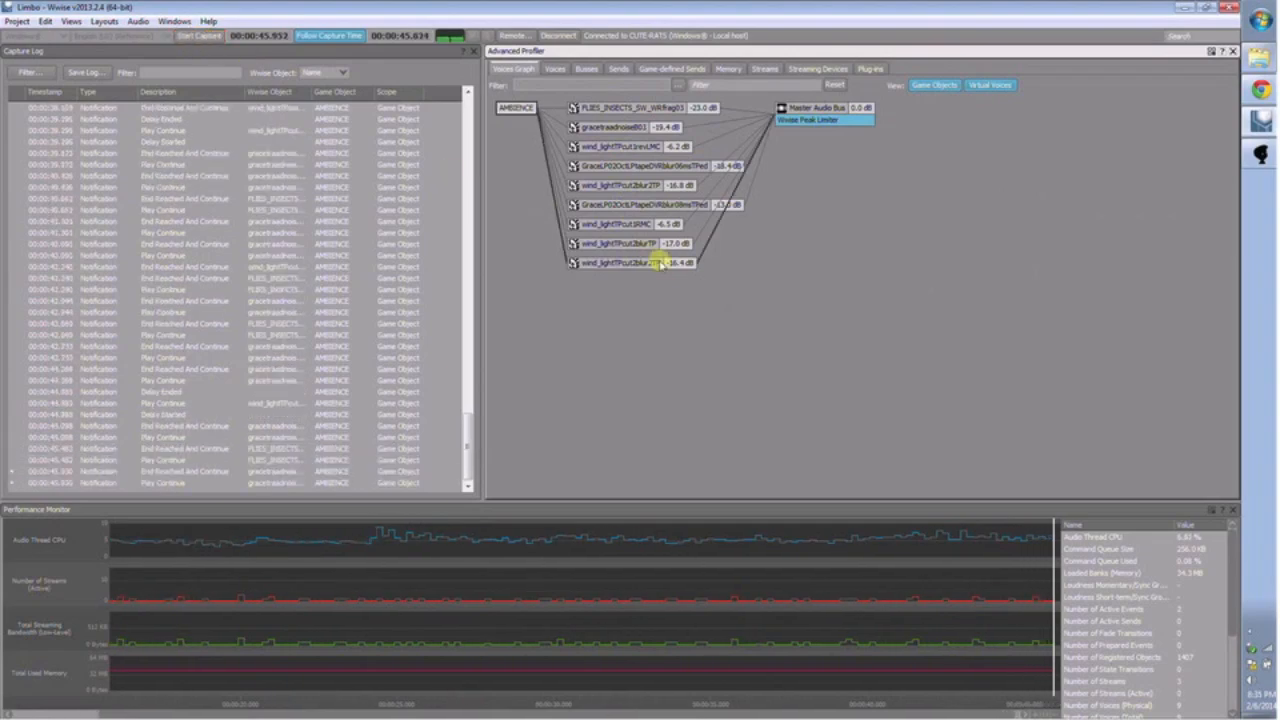
- Find GraceLP02OctLPtapeDVRblur06msTPed from the voices graph in the Project Explorer using Sync Group 1, and close the Limbo game
{"action": "right_click", "coordinate": [600, 166]}
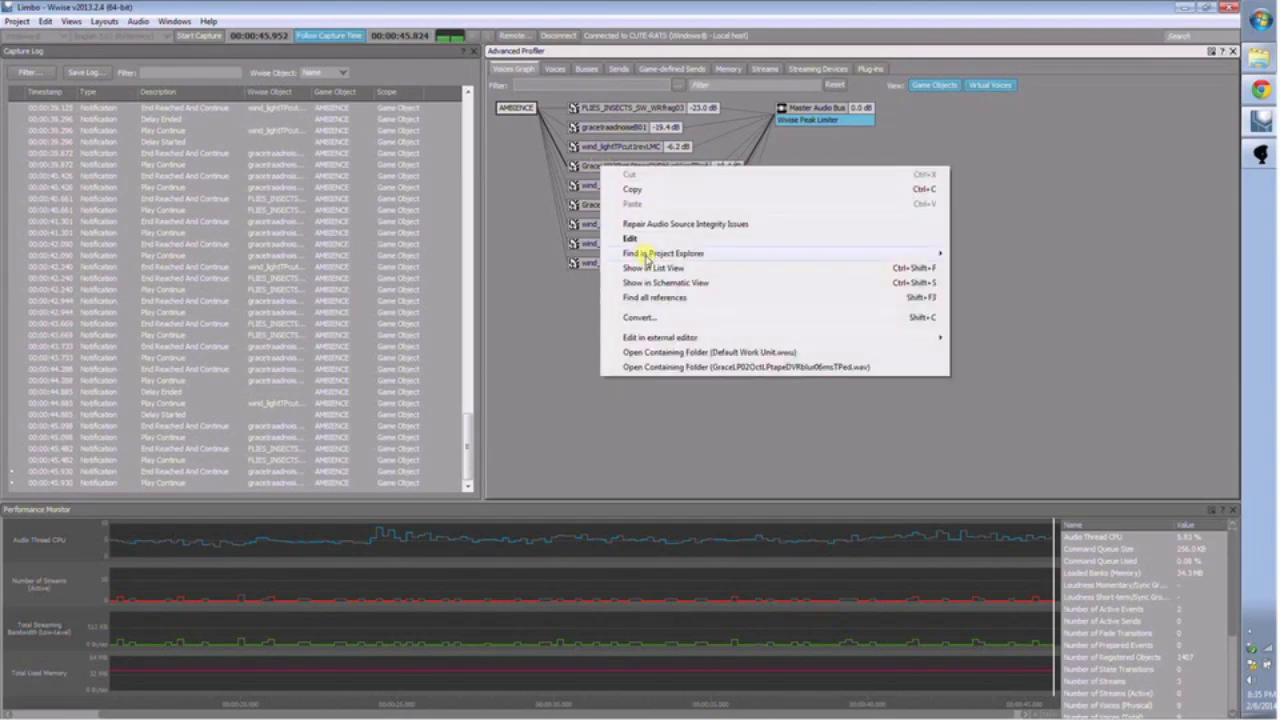
{"action": "mouse_move", "coordinate": [651, 254]}
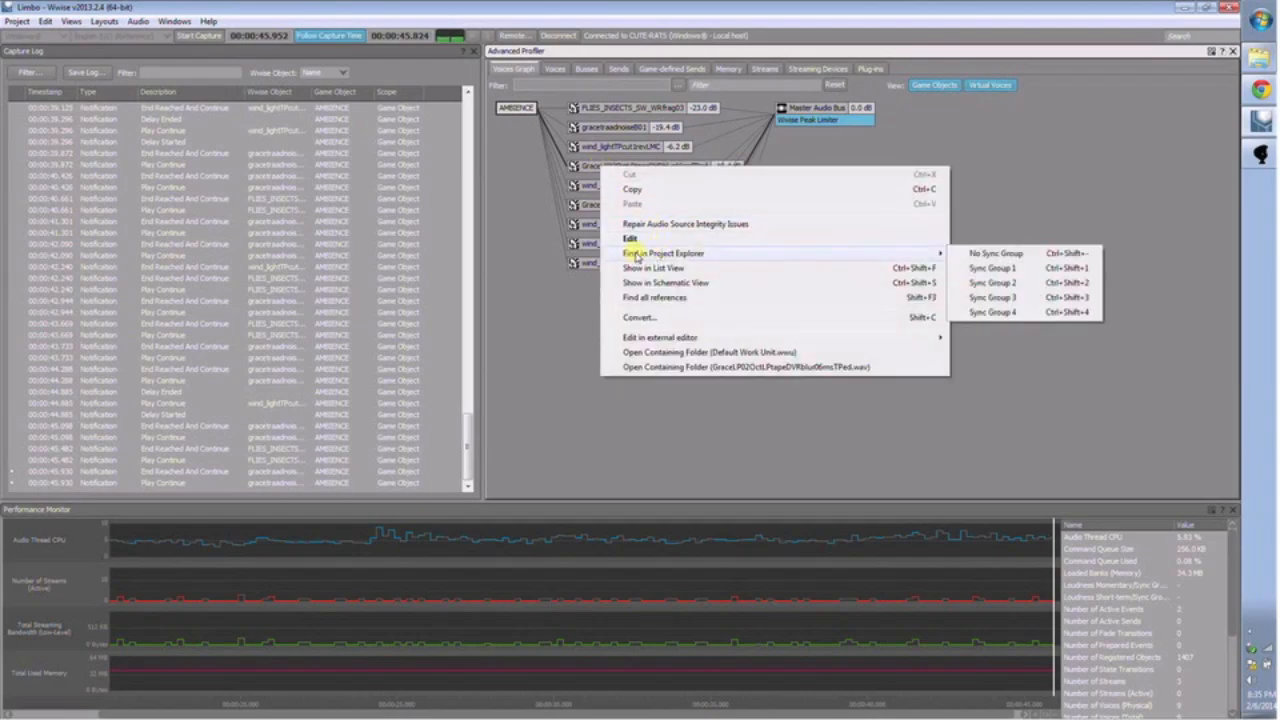
{"action": "left_click", "coordinate": [990, 269]}
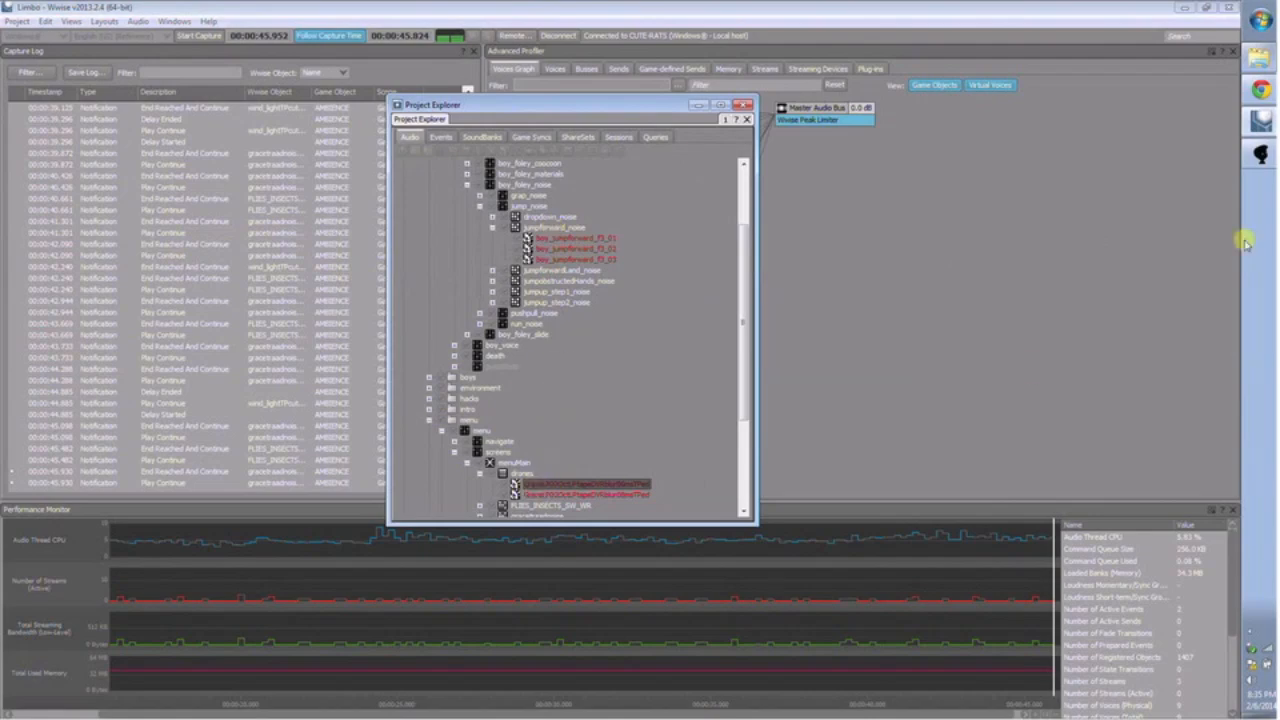
{"action": "left_click", "coordinate": [1261, 153]}
{"action": "left_click", "coordinate": [982, 227]}
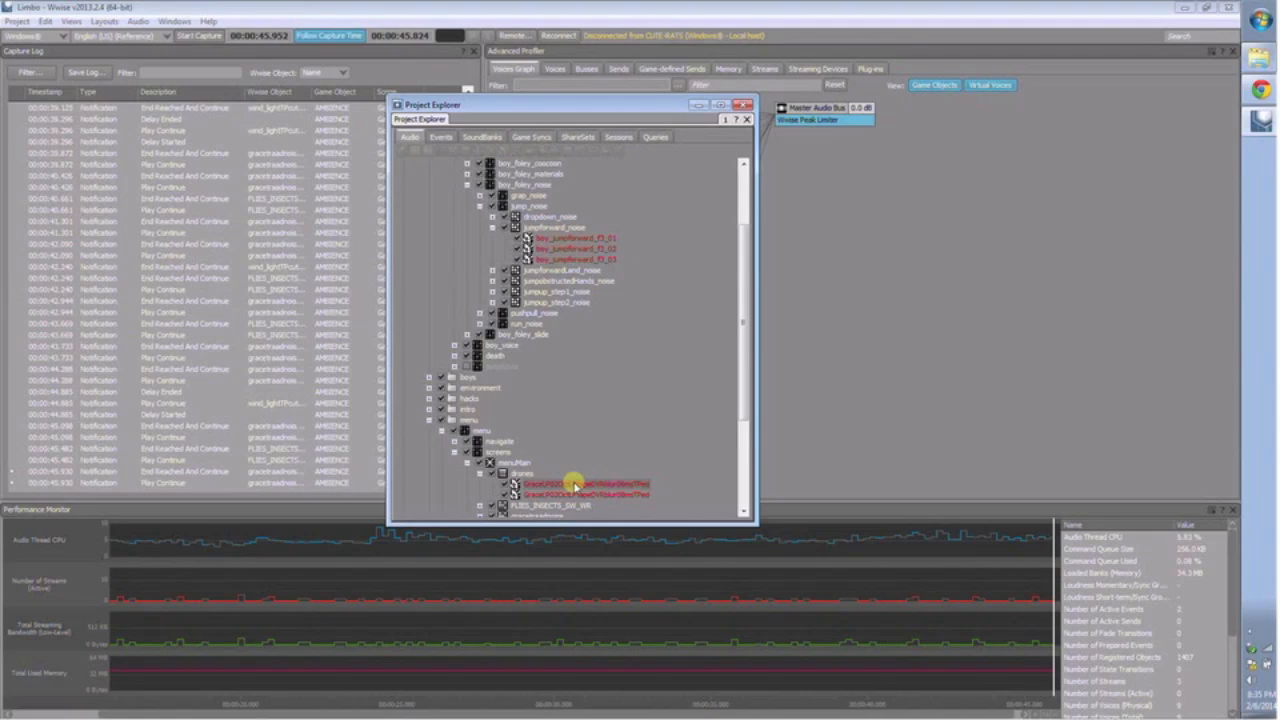
- In the Designer layout, select the GraceLP02OctLPtapeDVRblur06msTPed sound under menuMain's drones, play it, and stop playback
{"action": "key", "text": "F5"}
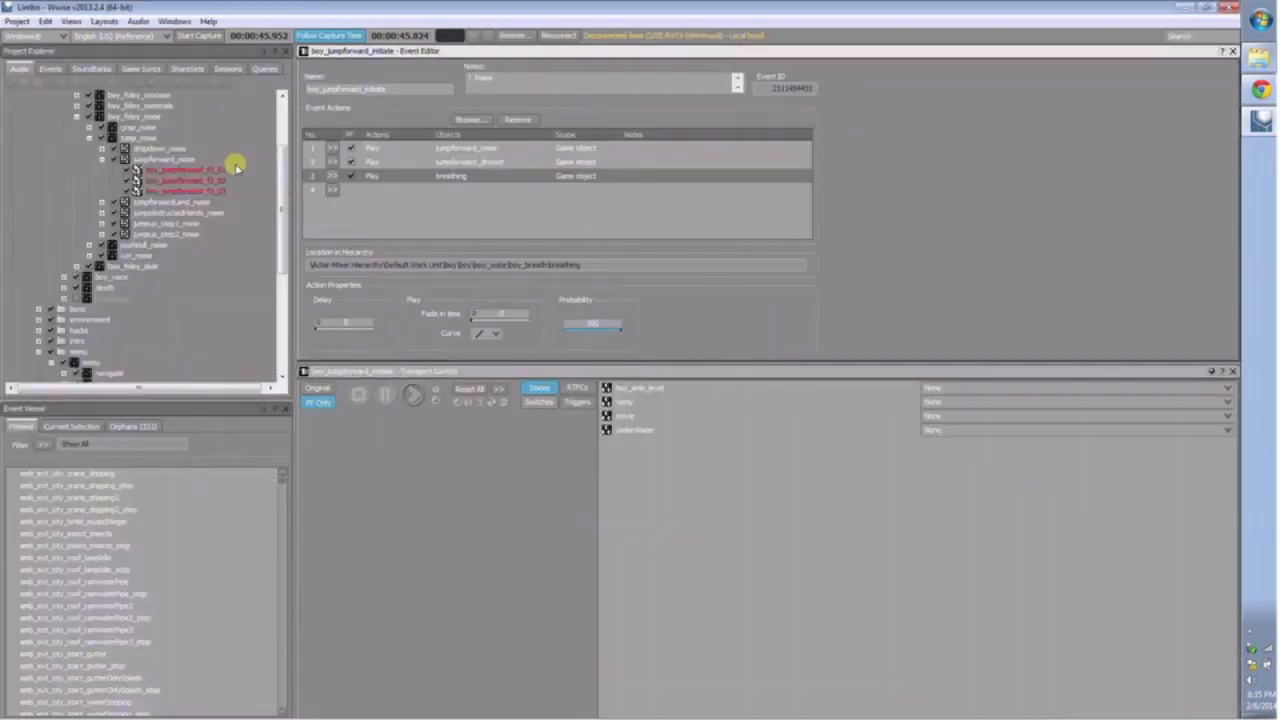
{"action": "left_click_drag", "start_coordinate": [280, 228], "coordinate": [288, 300]}
{"action": "left_click", "coordinate": [187, 258]}
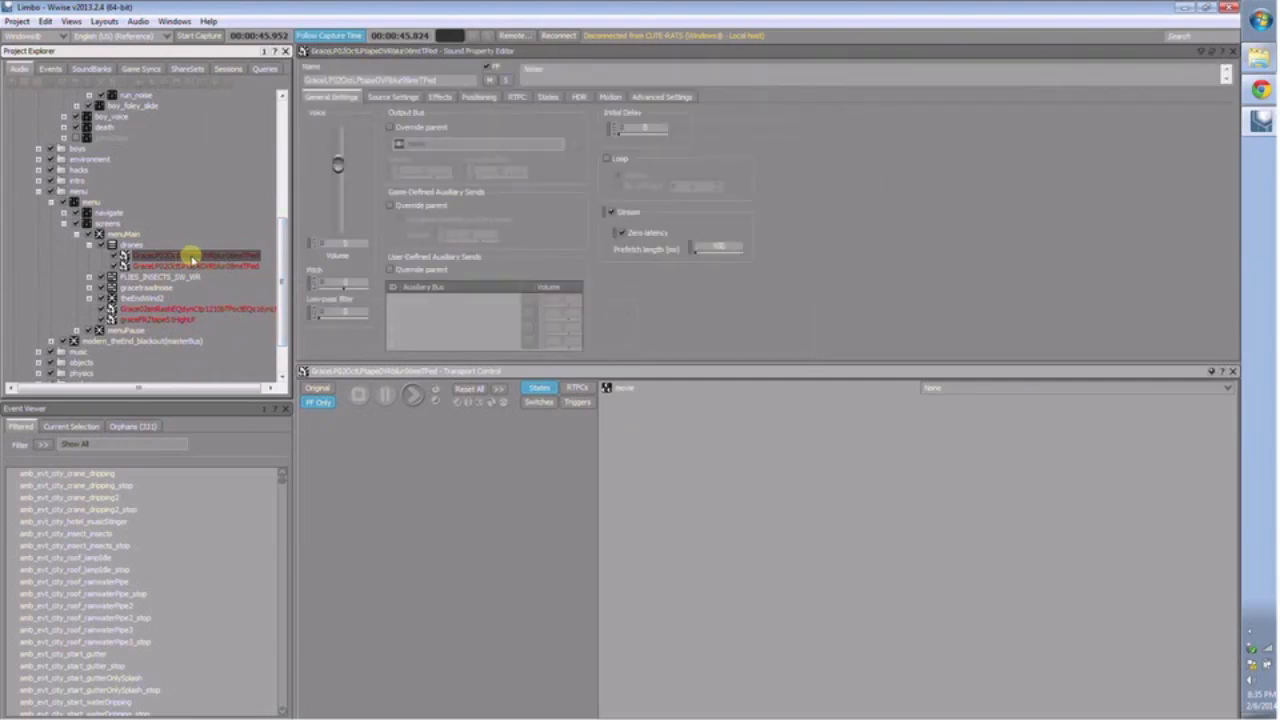
{"action": "left_click", "coordinate": [411, 395]}
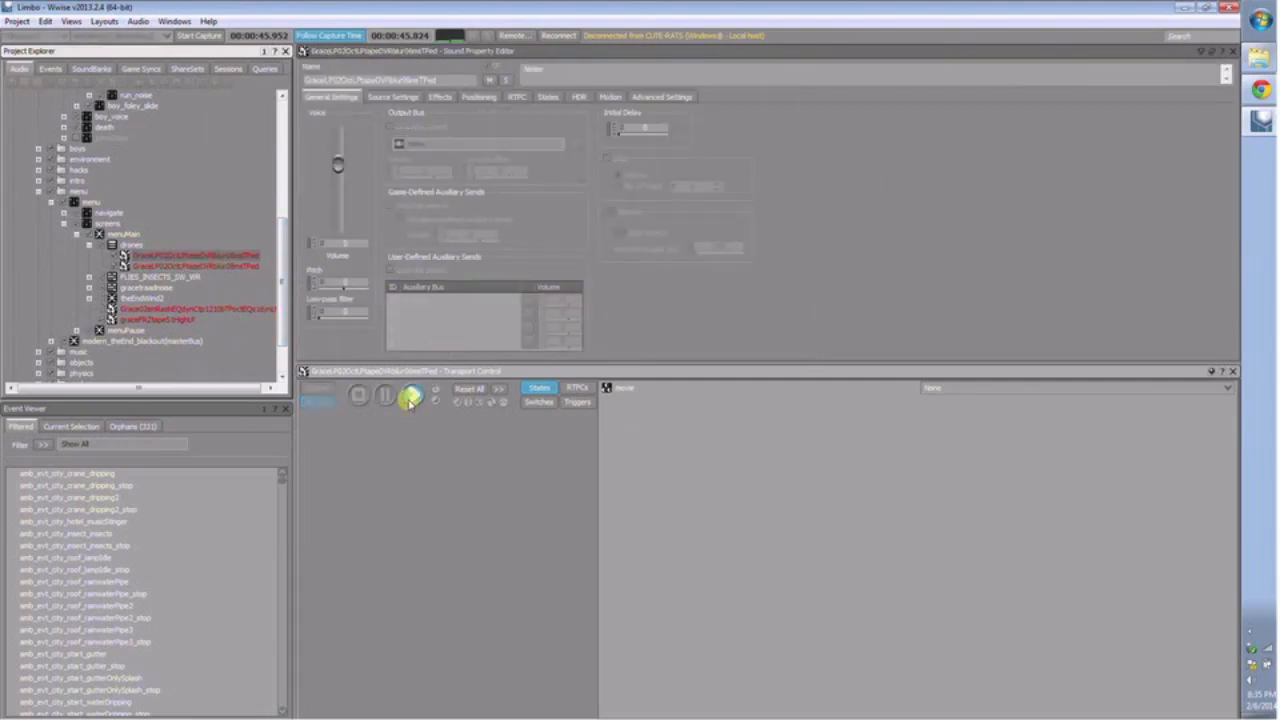
{"action": "left_click", "coordinate": [358, 395]}
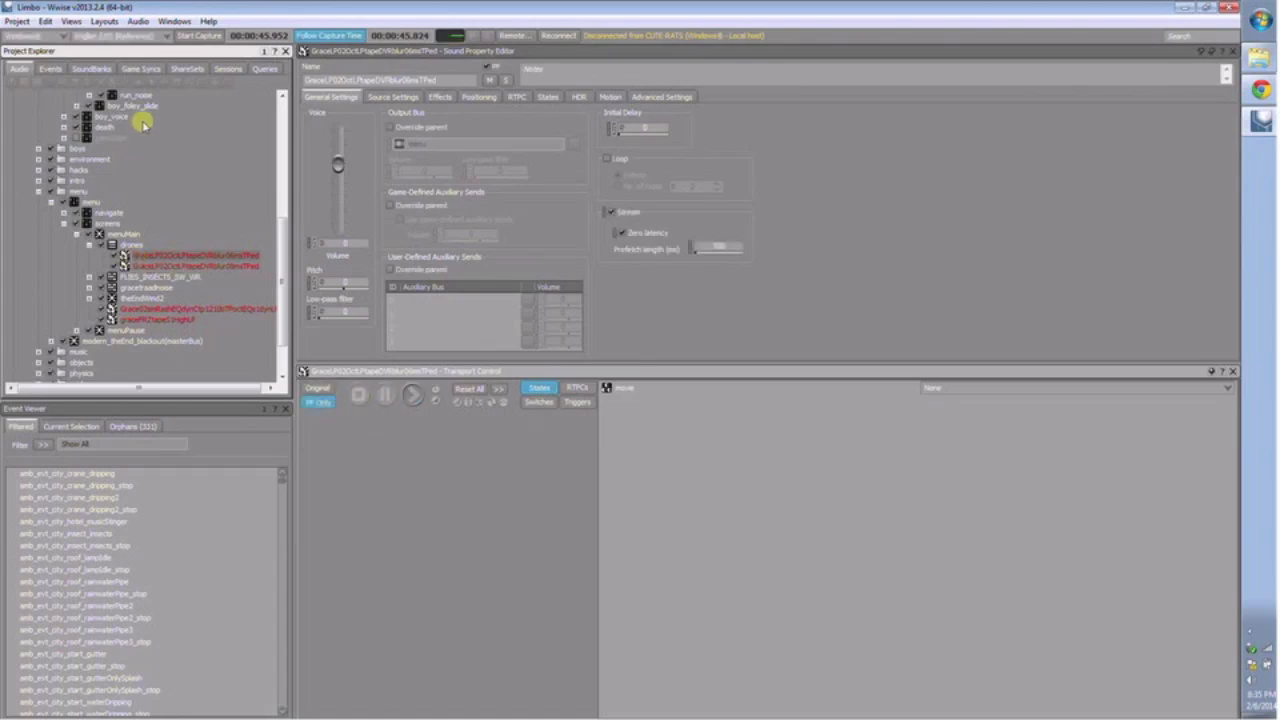
- Close the floating Project Explorer window in the Profiler layout and return to the Designer layout
{"action": "key", "text": "F6"}
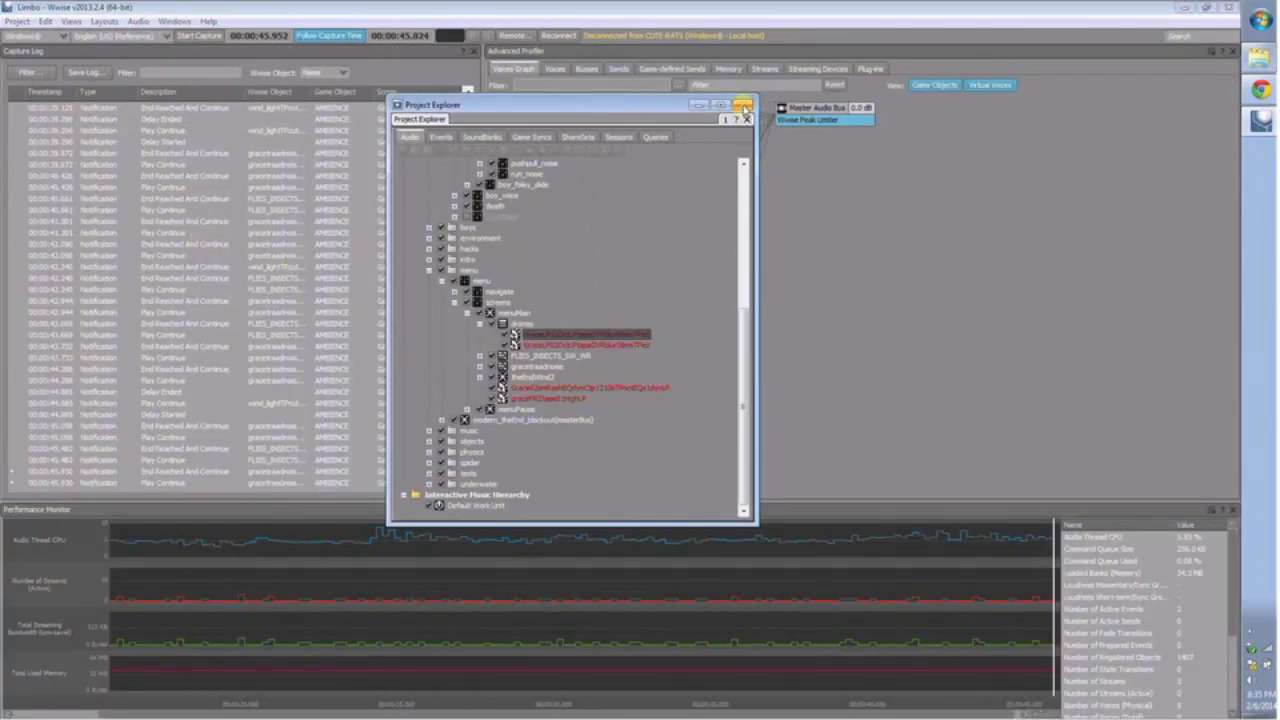
{"action": "left_click", "coordinate": [743, 106]}
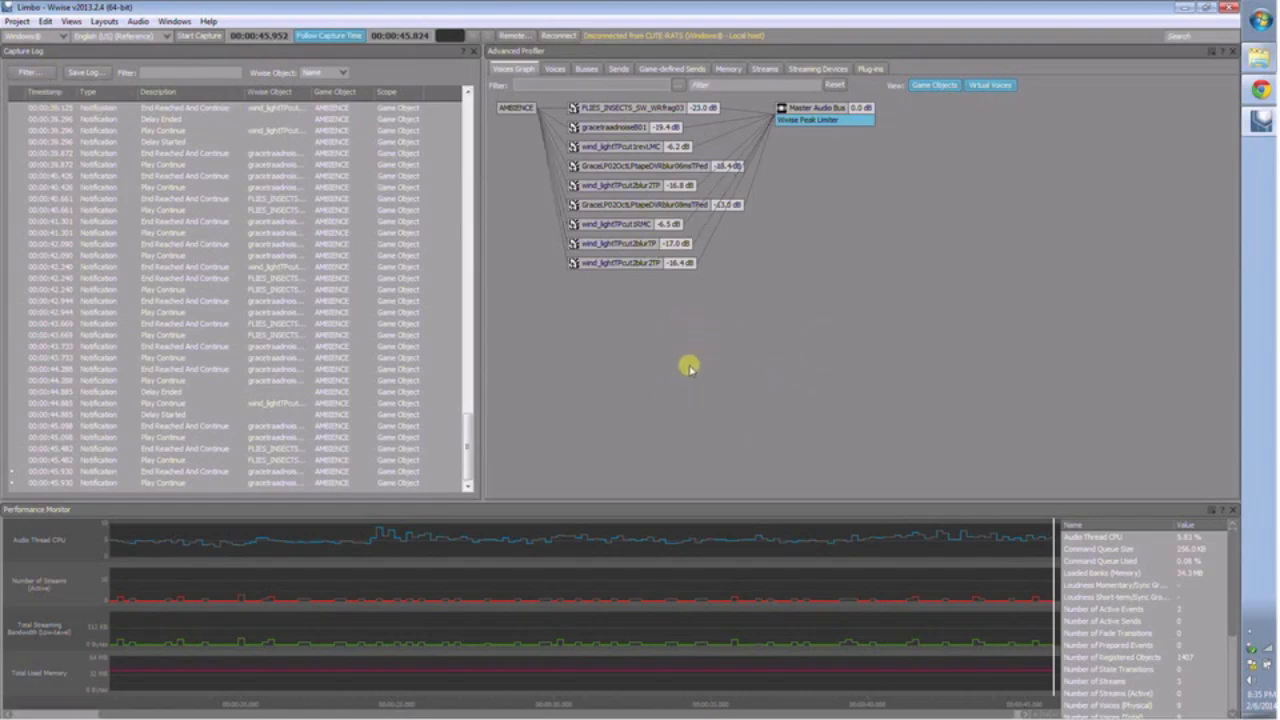
{"action": "key", "text": "F5"}
- Collapse the menu hierarchy and open the Contents Editor for boy_jumpforward_f3_01 in the jumpforward_noise container
{"action": "scroll", "coordinate": [83, 255], "scroll_direction": "down", "scroll_amount": 1}
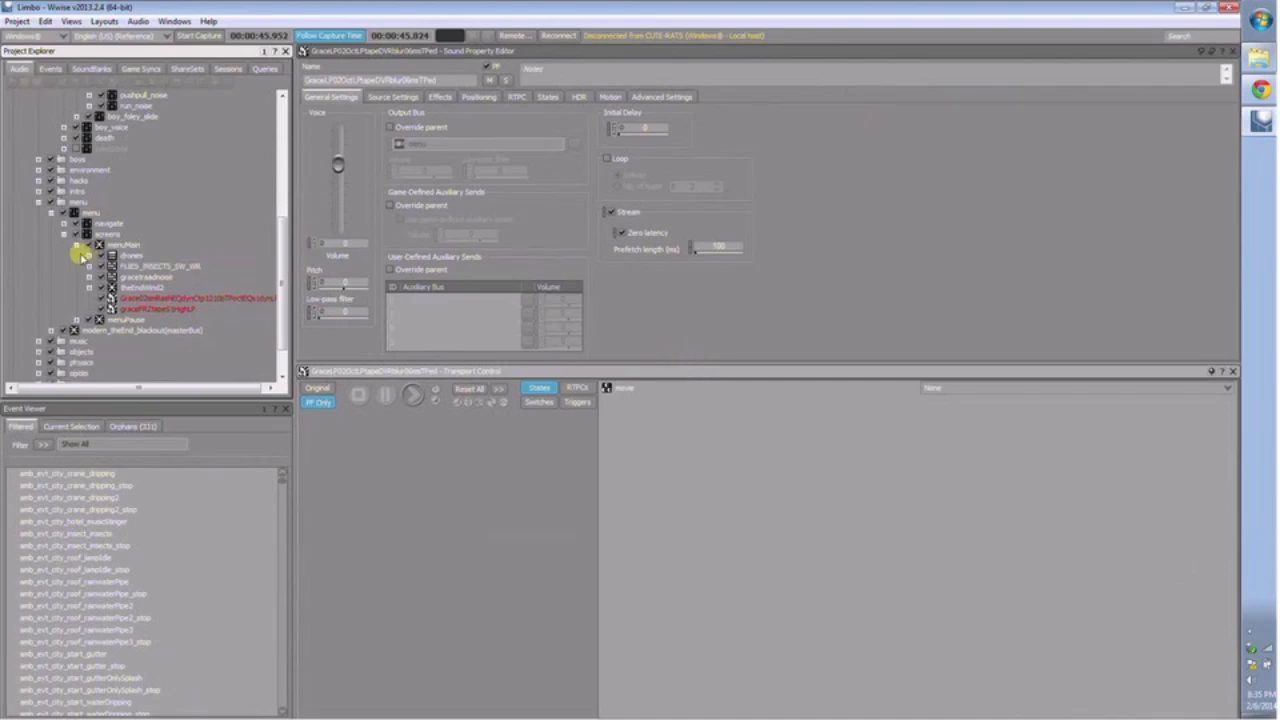
{"action": "left_click", "coordinate": [51, 212]}
{"action": "left_click", "coordinate": [38, 278]}
{"action": "scroll", "coordinate": [177, 290], "scroll_direction": "up", "scroll_amount": 5}
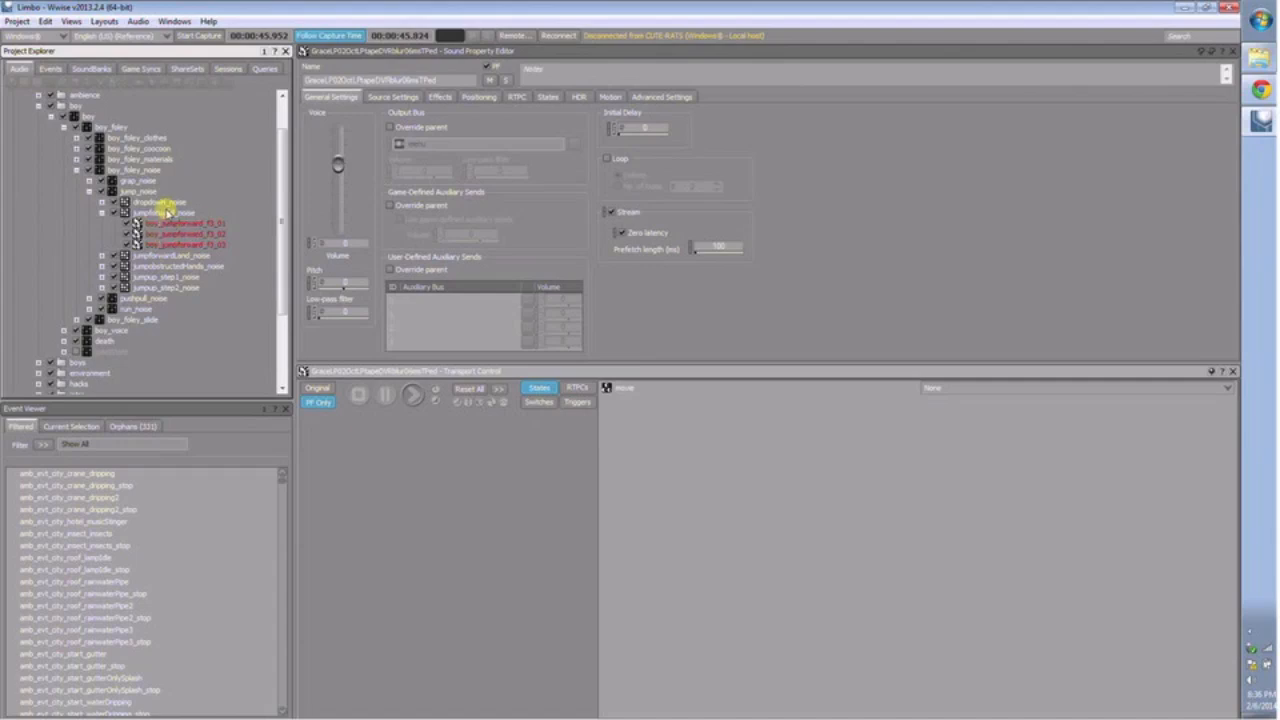
{"action": "left_click", "coordinate": [166, 213]}
{"action": "left_click", "coordinate": [171, 223]}
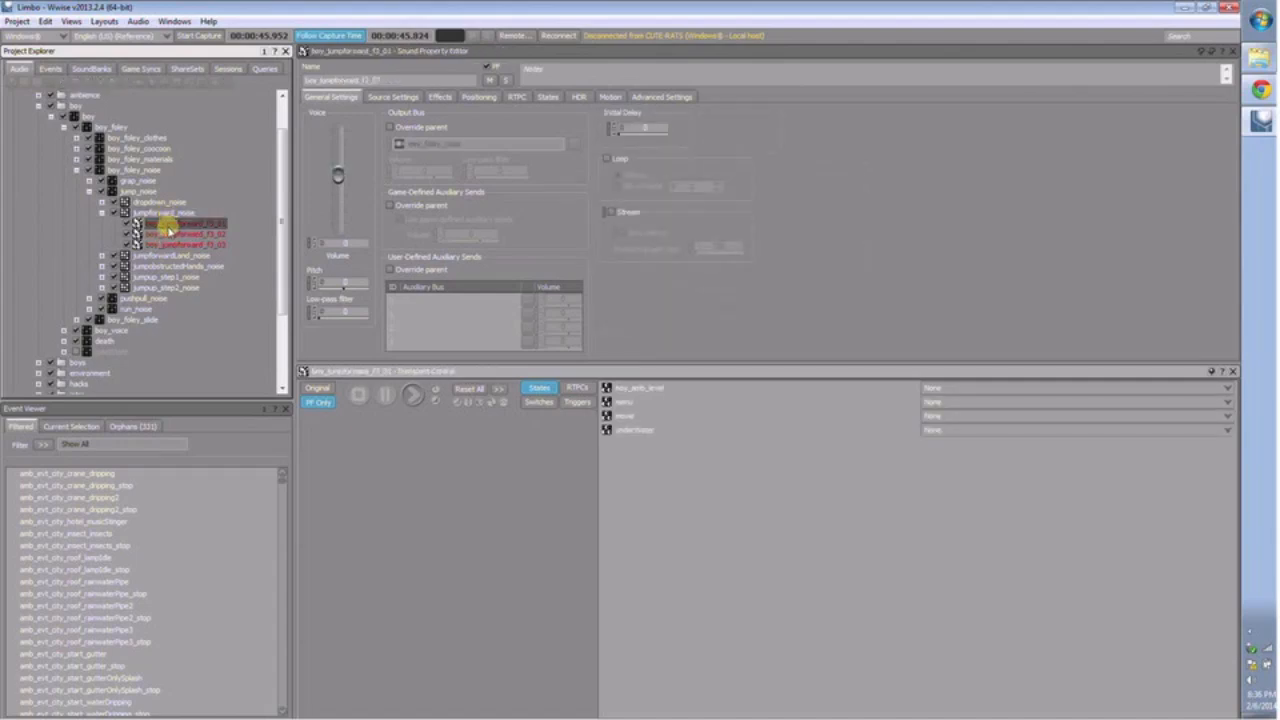
{"action": "double_click", "coordinate": [173, 228]}
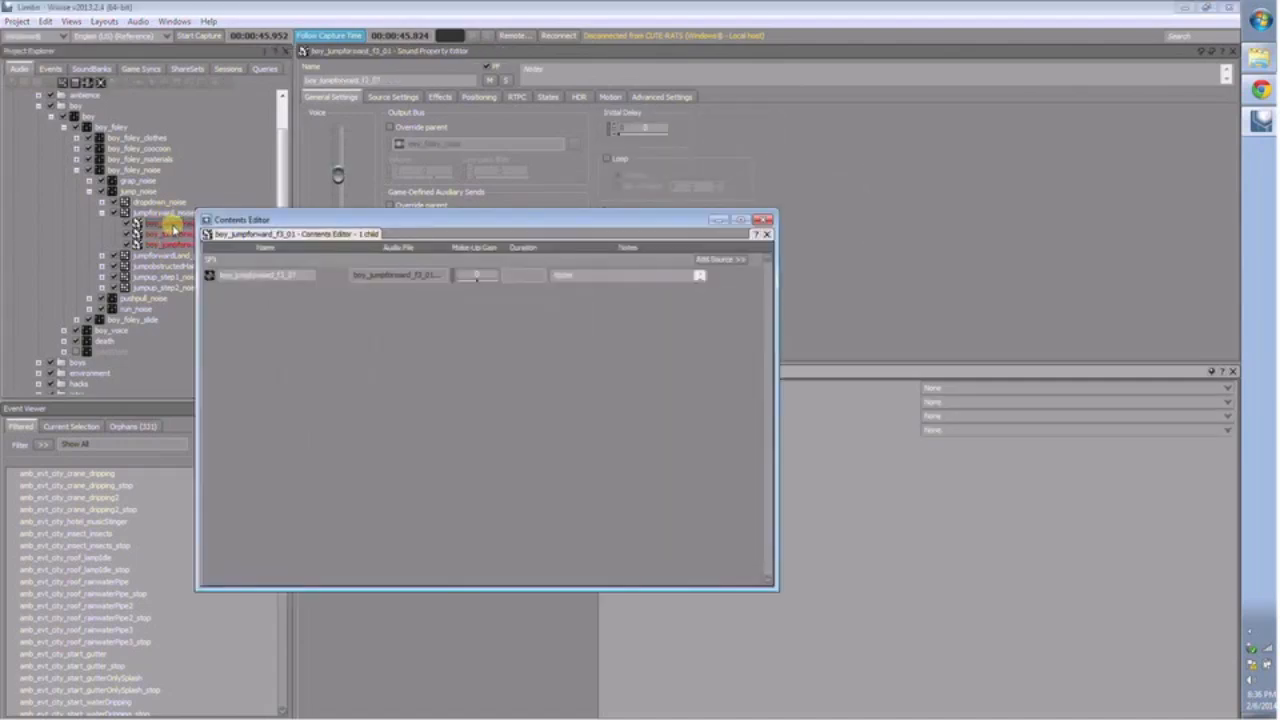
{"action": "left_click", "coordinate": [66, 22]}
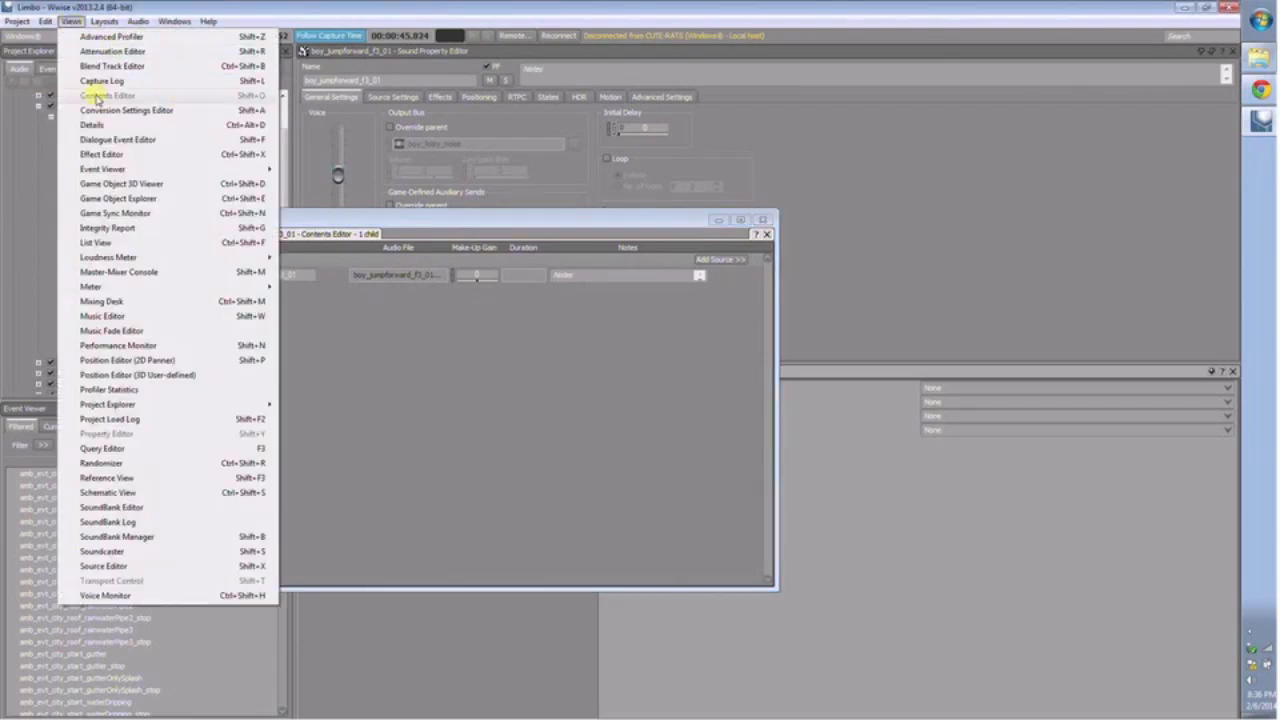
{"action": "left_click", "coordinate": [343, 220]}
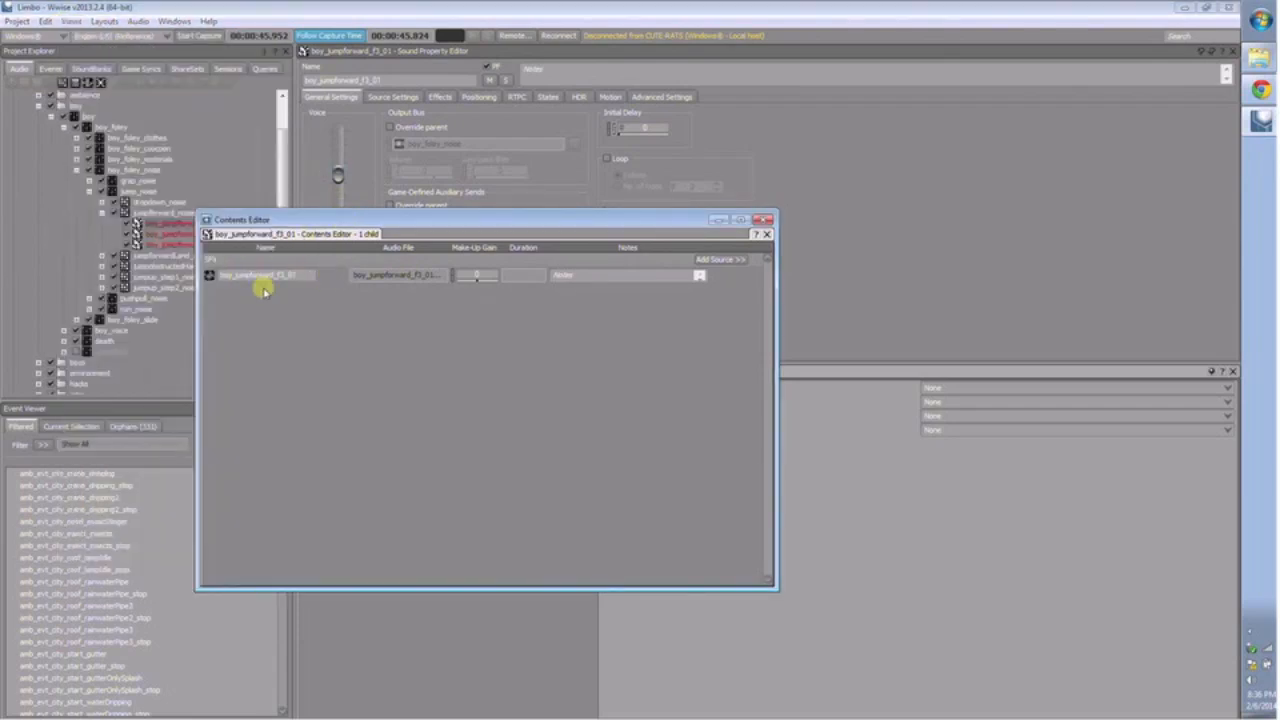
- Add the Grunt 2 audio file from the Many Sound Designs folder as a source for boy_jumpforward_f3_01
{"action": "left_click", "coordinate": [1259, 57]}
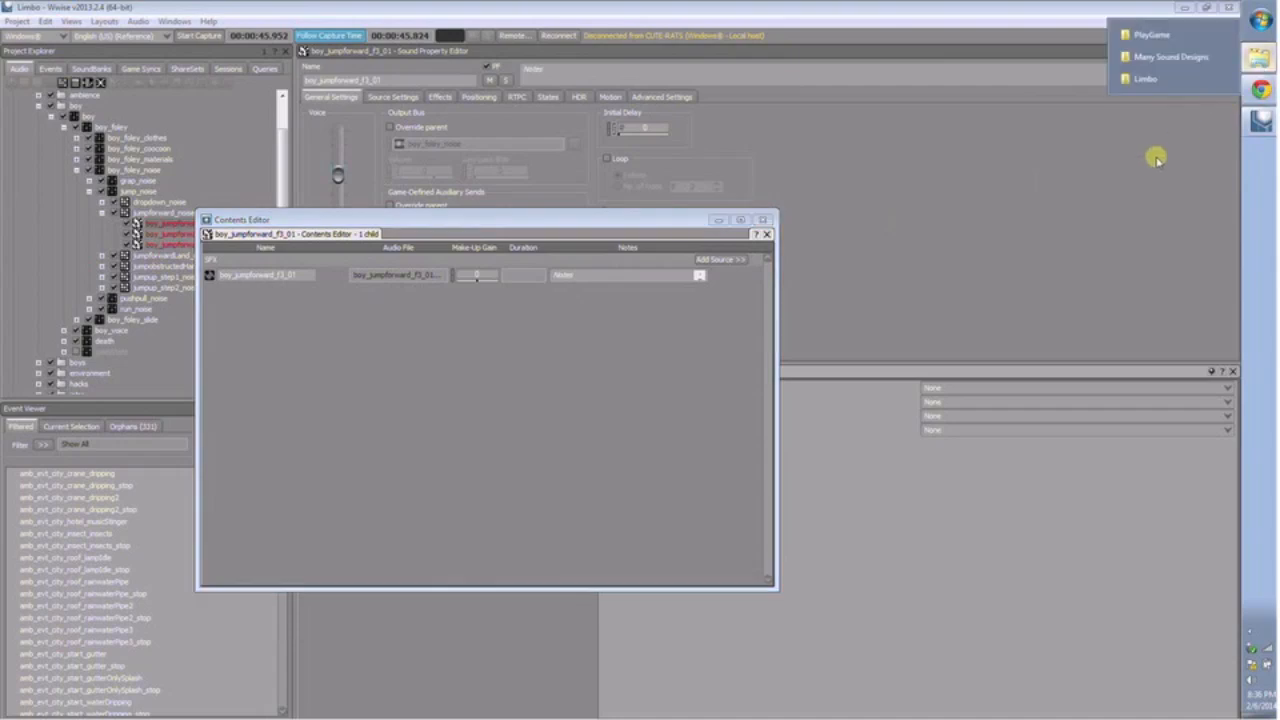
{"action": "left_click", "coordinate": [1165, 58]}
{"action": "left_click_drag", "start_coordinate": [790, 148], "coordinate": [929, 159]}
{"action": "left_click_drag", "start_coordinate": [934, 240], "coordinate": [413, 378]}
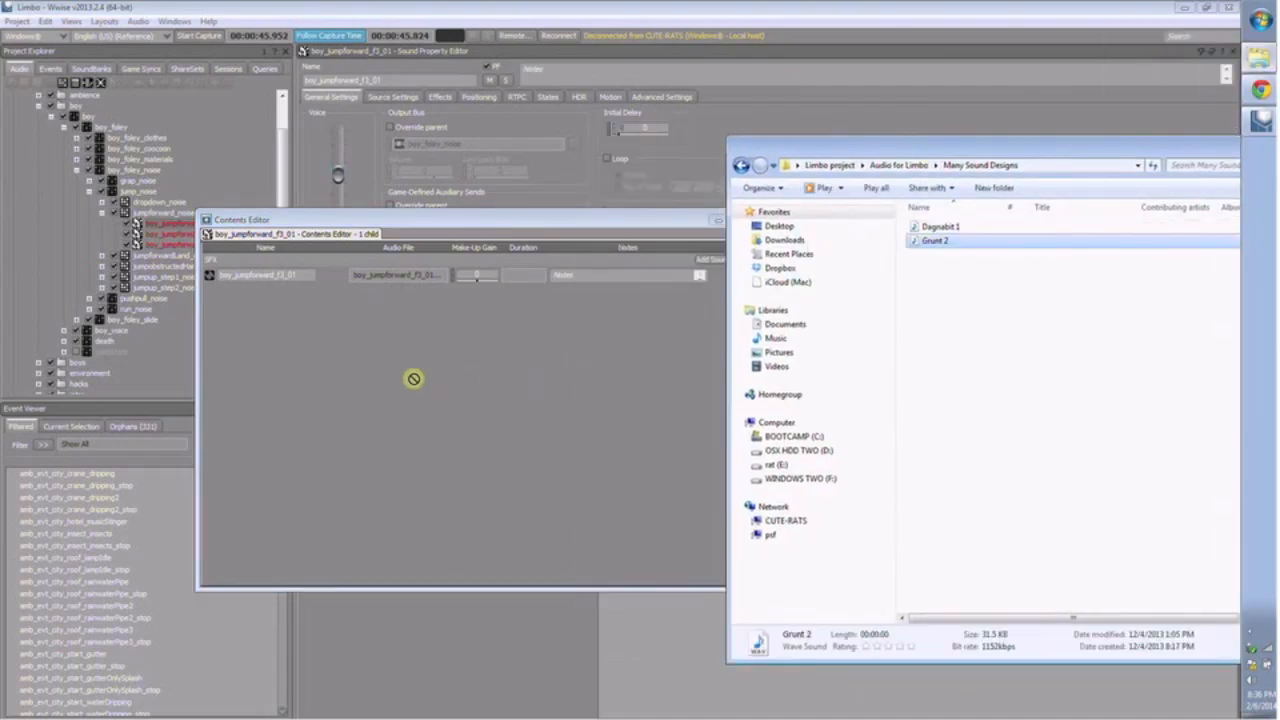
{"action": "left_click_drag", "start_coordinate": [277, 267], "coordinate": [240, 264]}
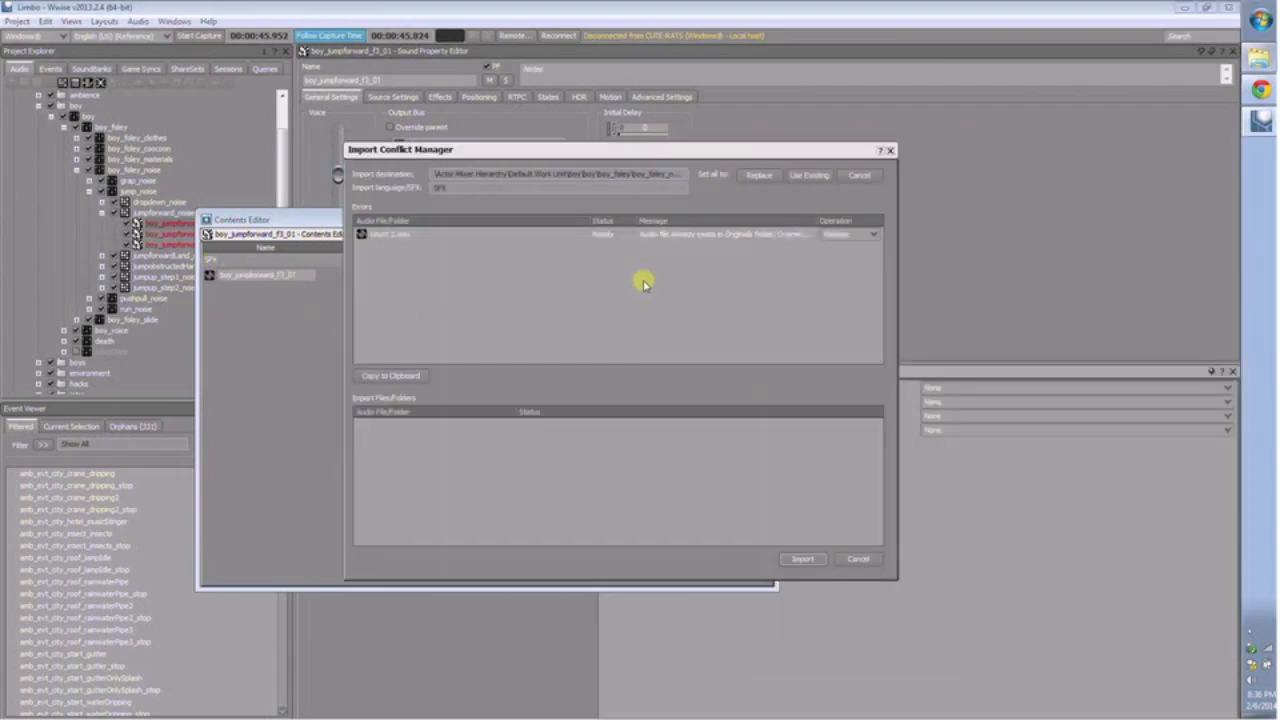
- Resolve the Grunt 2.wav import conflict with Replace, complete the import with Grunt 2 as the used source, and close the Contents Editor
{"action": "left_click", "coordinate": [872, 234]}
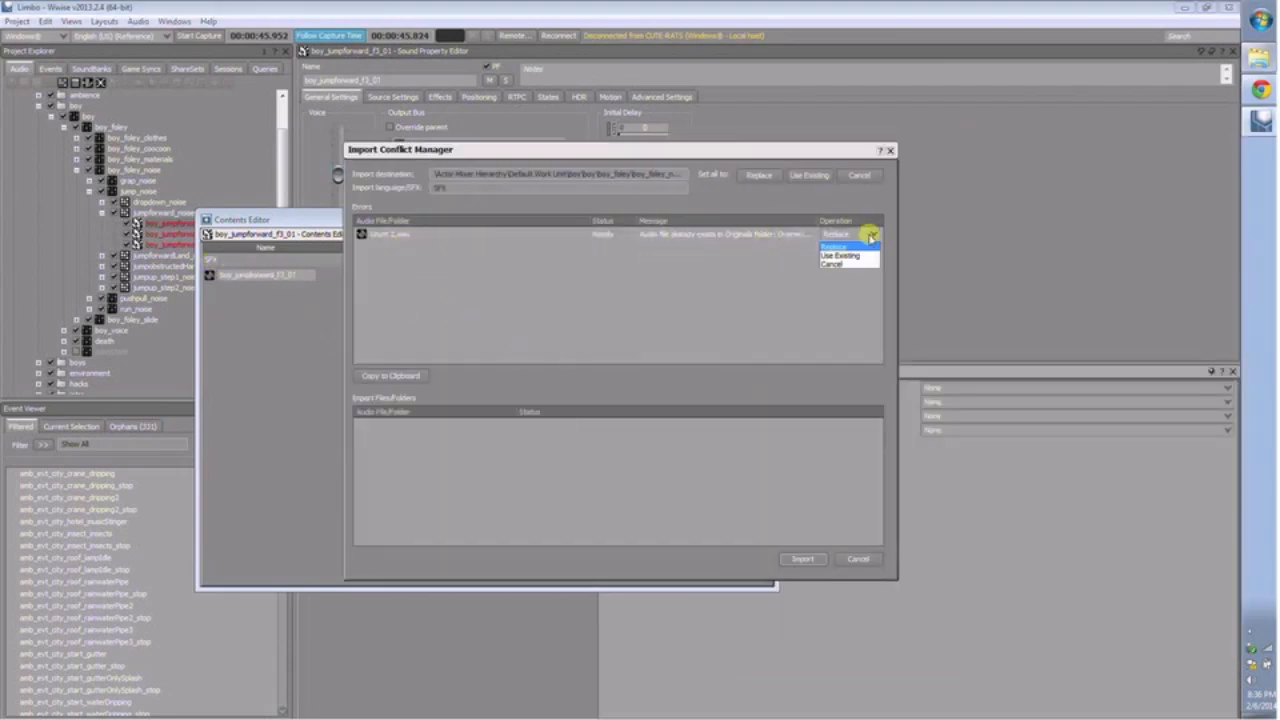
{"action": "left_click", "coordinate": [763, 234]}
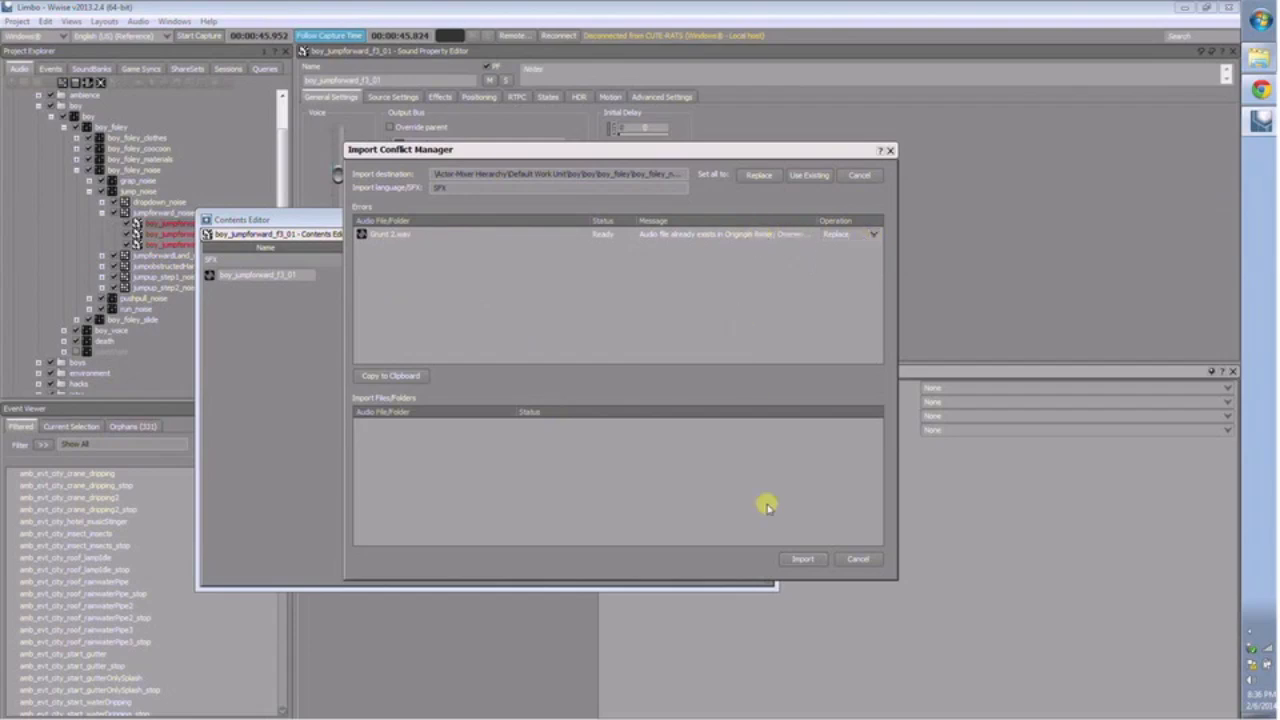
{"action": "left_click", "coordinate": [798, 558]}
{"action": "left_click", "coordinate": [326, 291]}
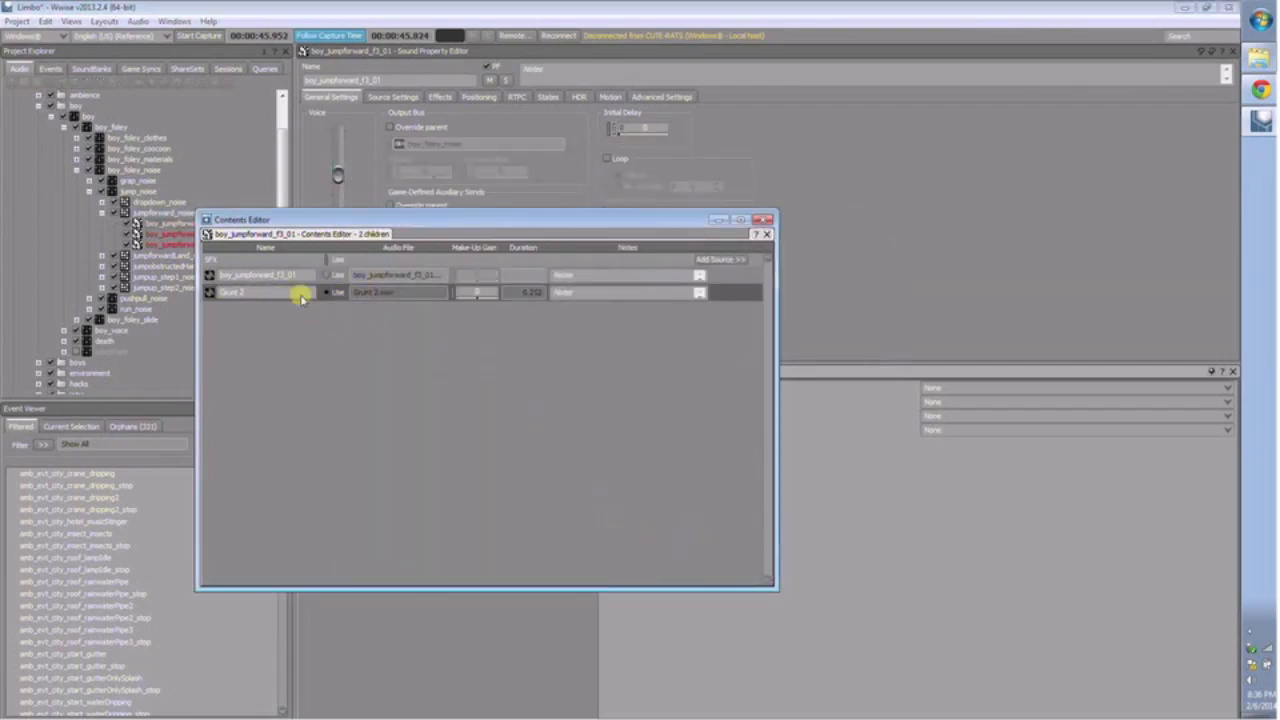
{"action": "left_click", "coordinate": [767, 219]}
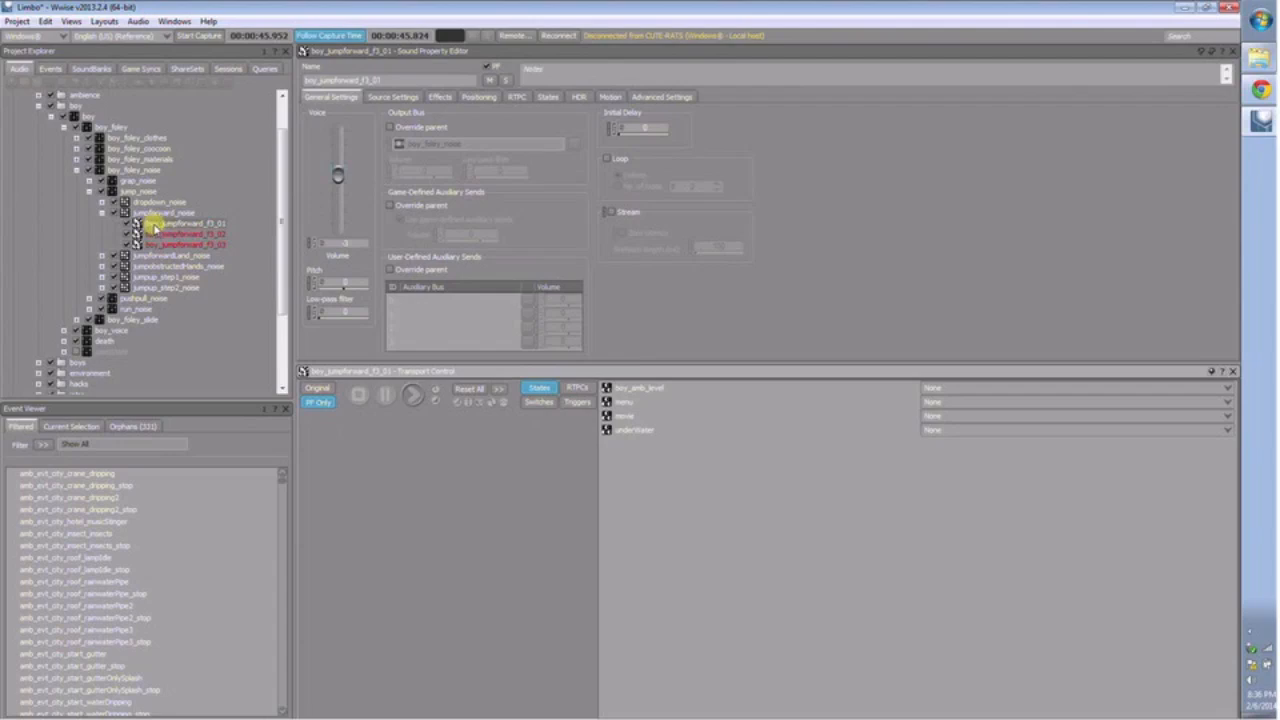
- Audition boy_jumpforward_f3_01 with Original playback on, raise its voice volume, and audition it again with Original off
{"action": "left_click", "coordinate": [329, 389]}
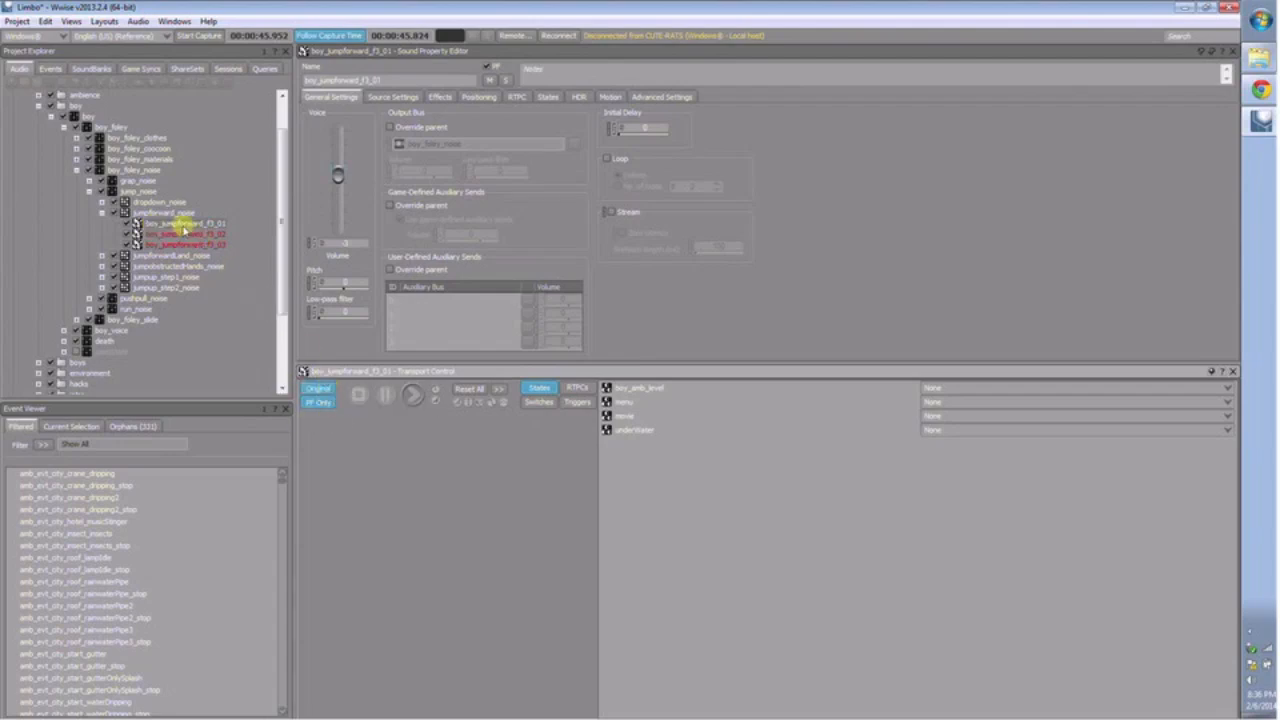
{"action": "left_click", "coordinate": [413, 395]}
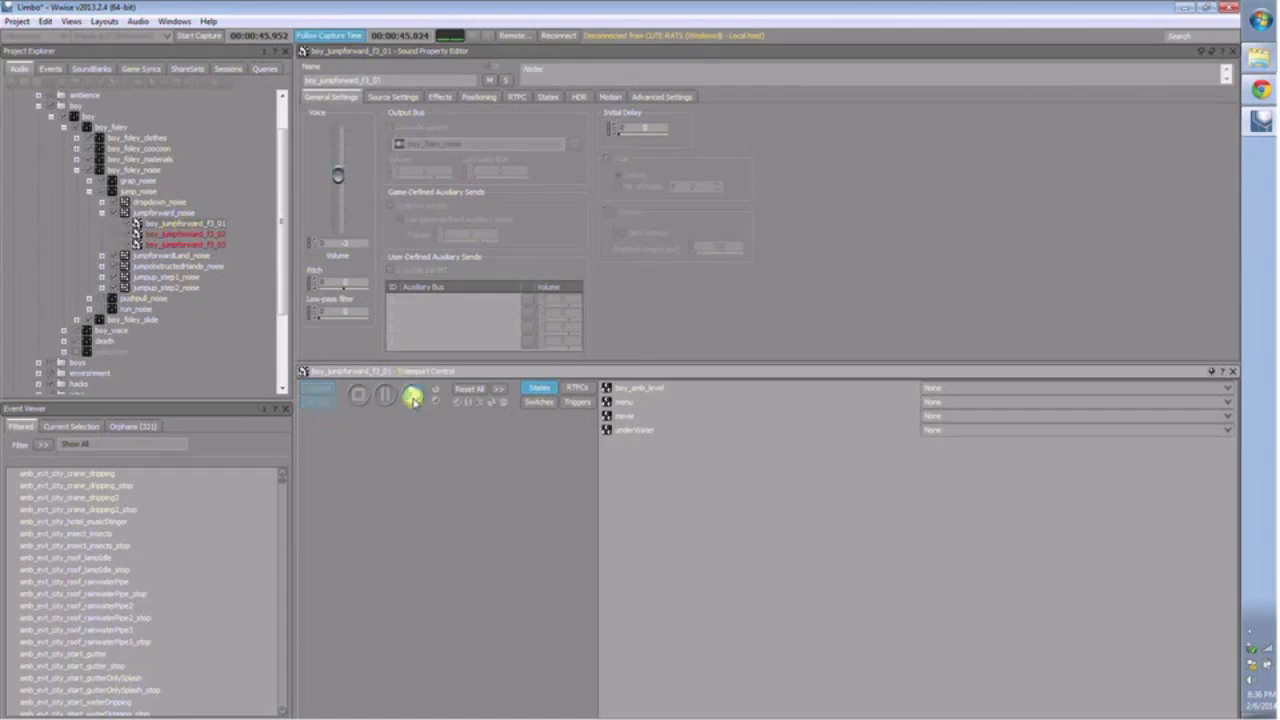
{"action": "left_click", "coordinate": [337, 172]}
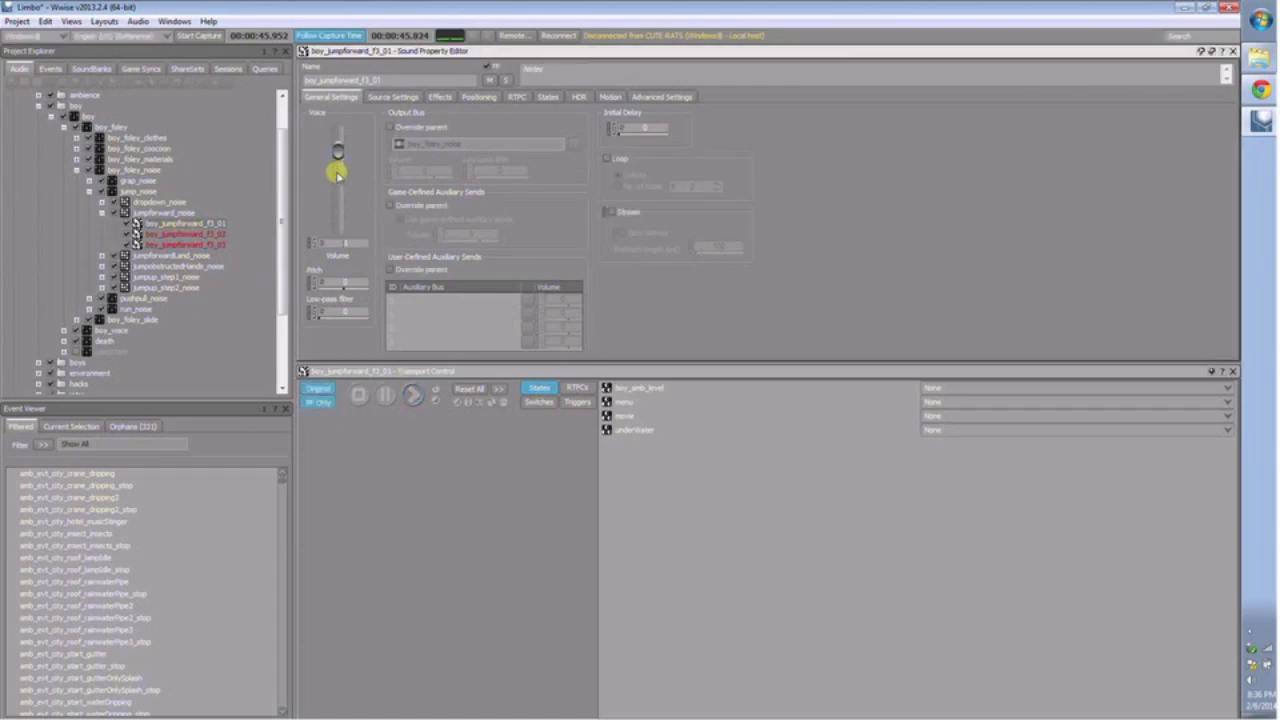
{"action": "left_click", "coordinate": [413, 394]}
{"action": "left_click", "coordinate": [413, 394]}
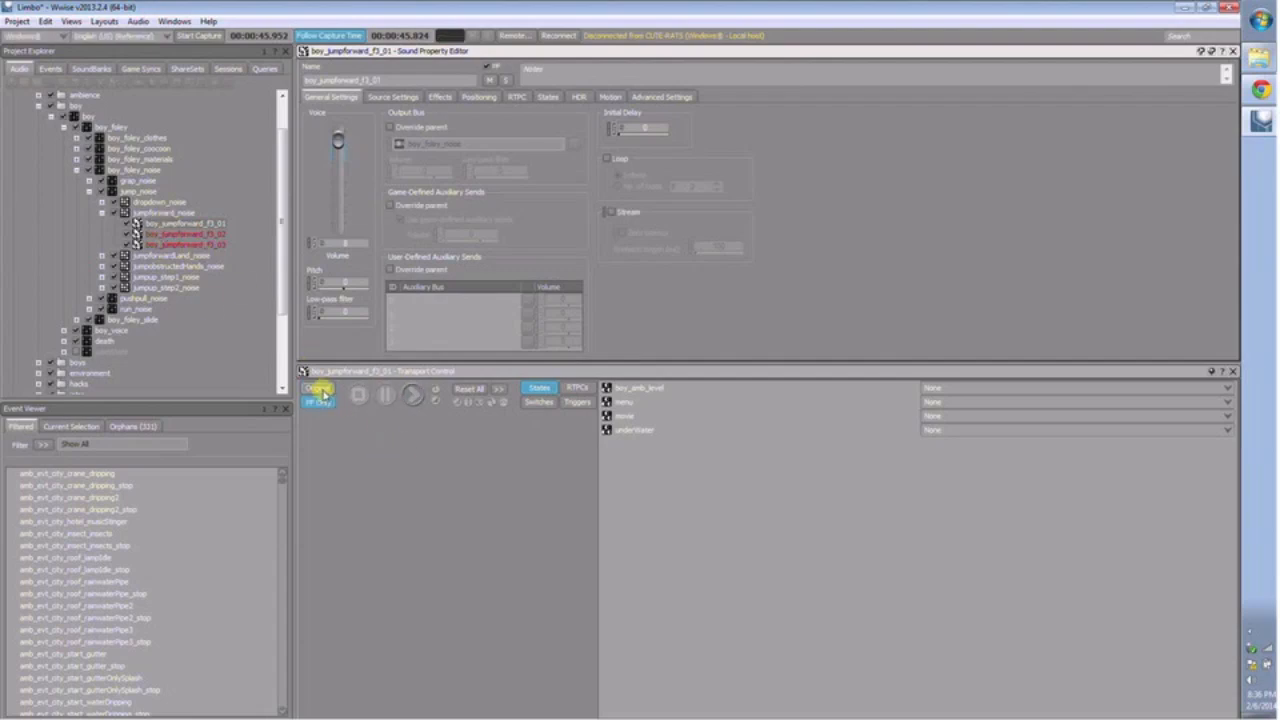
{"action": "left_click", "coordinate": [411, 395]}
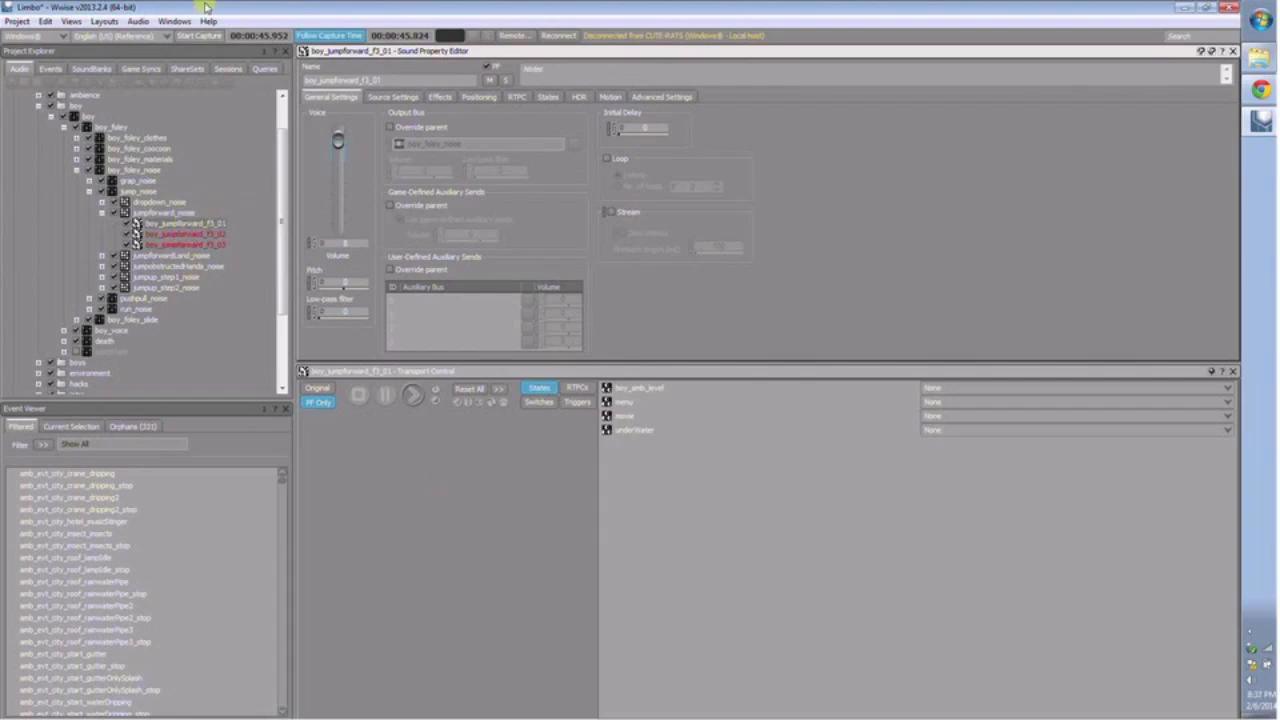
- Switch to the SoundBank layout, generate the SoundBanks for Windows and English (US), and close the generation report
{"action": "left_click", "coordinate": [104, 21]}
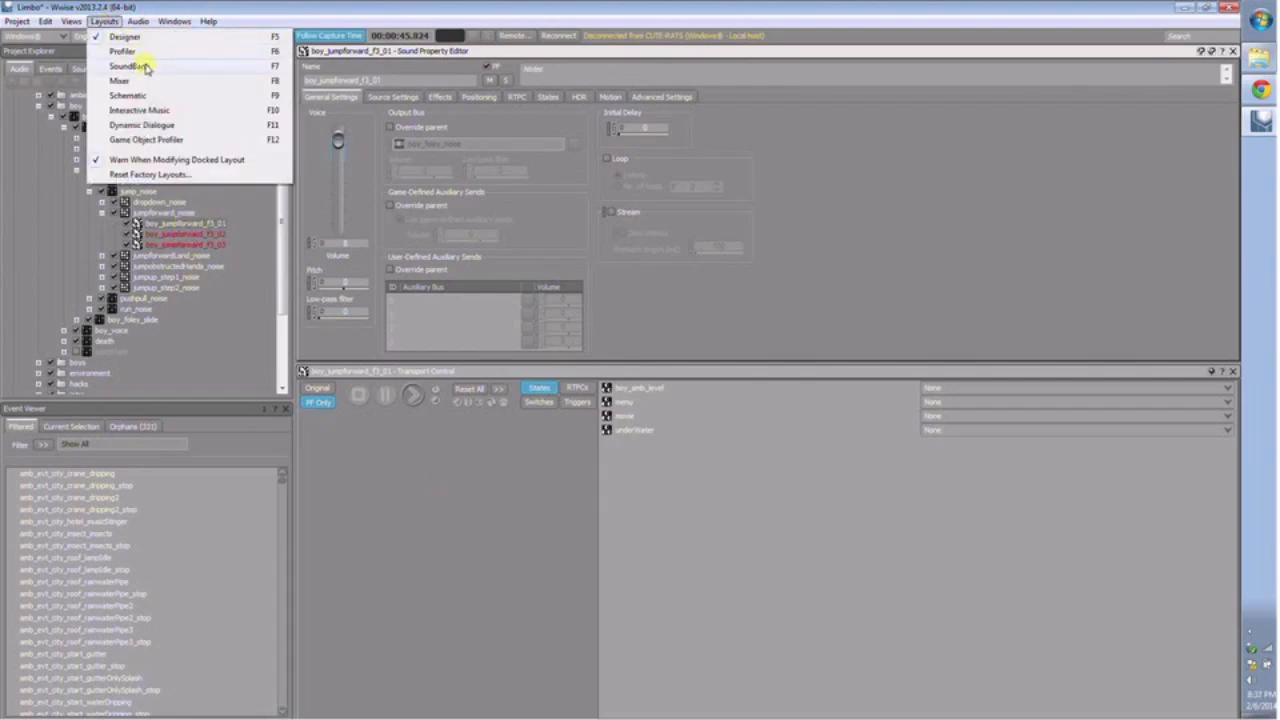
{"action": "left_click", "coordinate": [145, 66]}
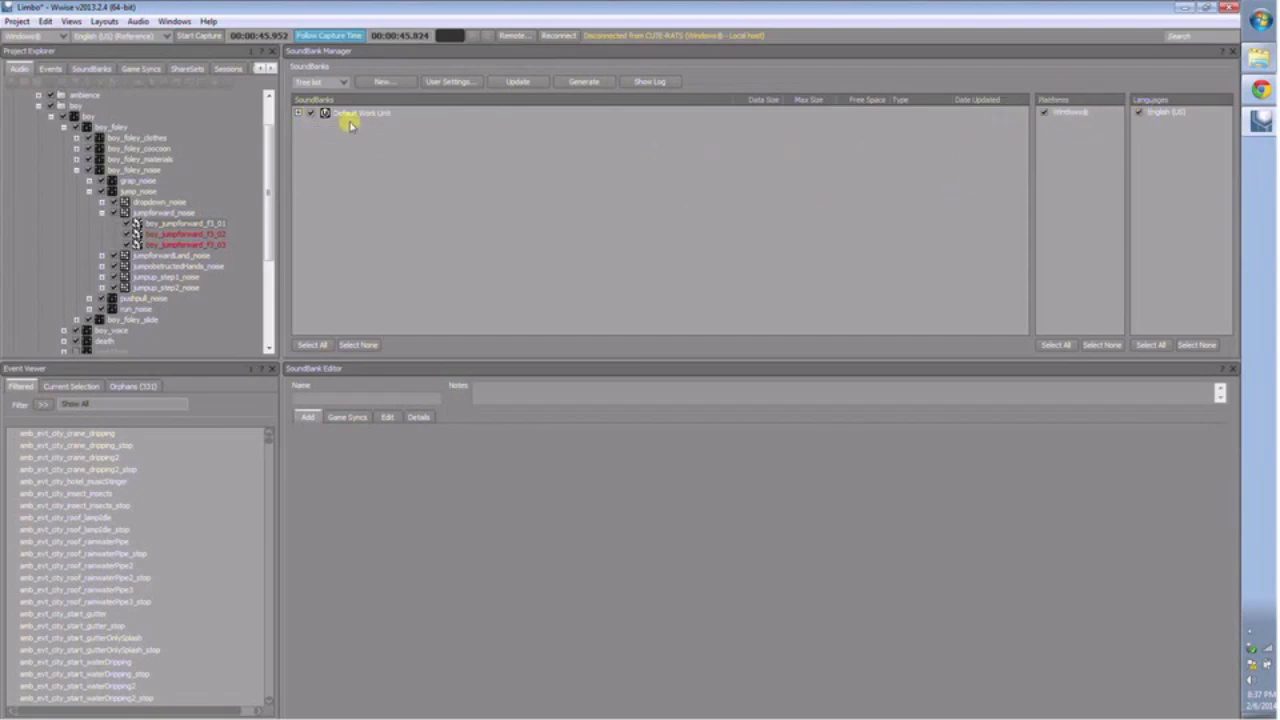
{"action": "left_click", "coordinate": [585, 82]}
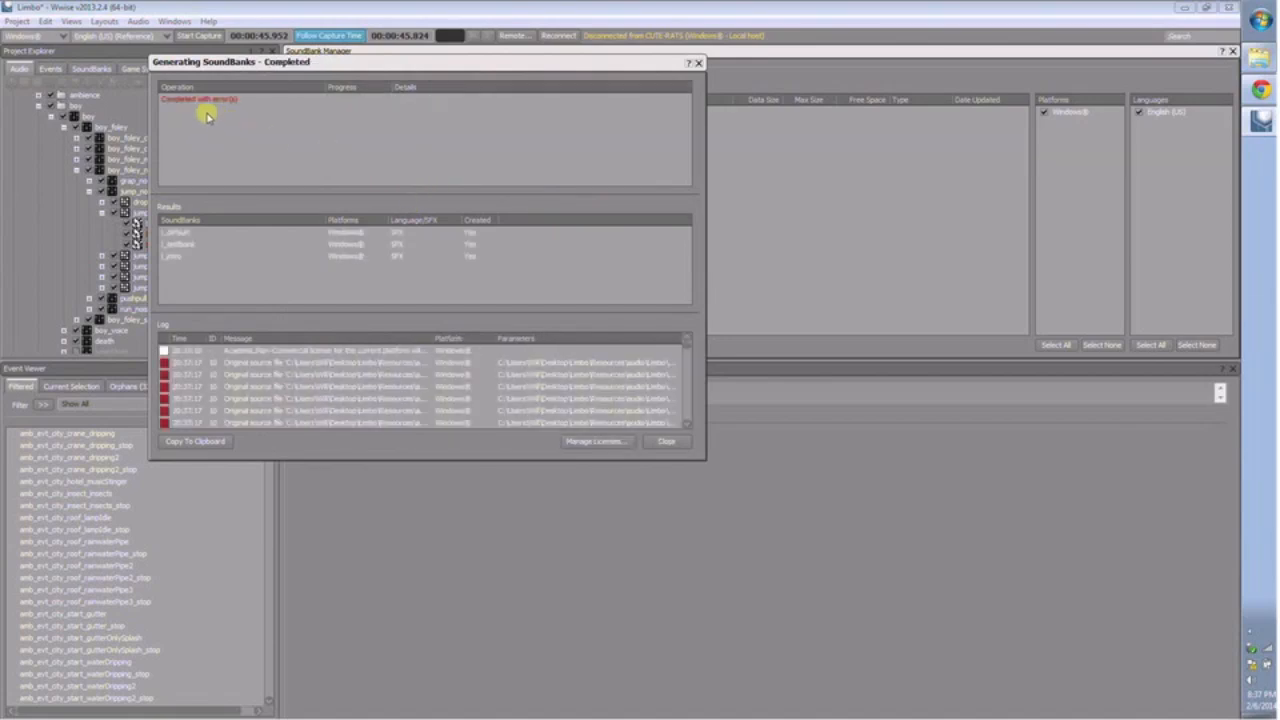
{"action": "left_click", "coordinate": [667, 442]}
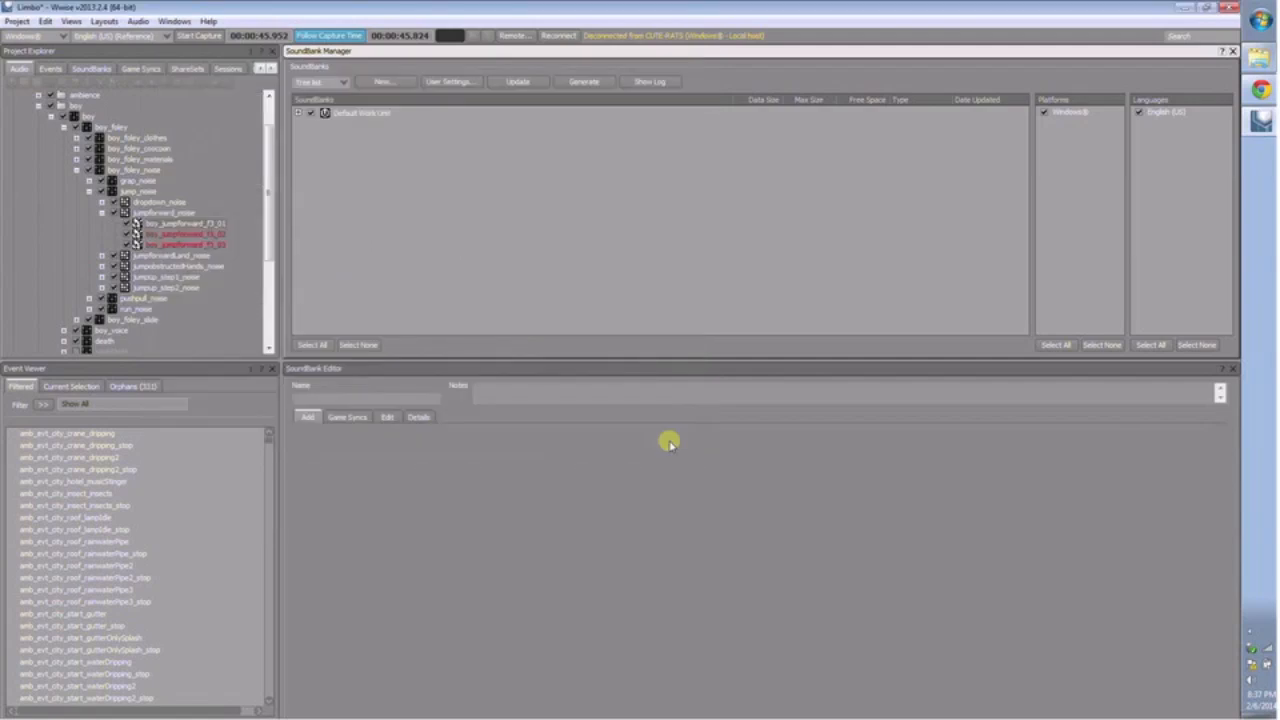
- Launch the Limbo application from the PlayGame folder
{"action": "right_click", "coordinate": [1258, 58]}
{"action": "left_click", "coordinate": [1169, 77]}
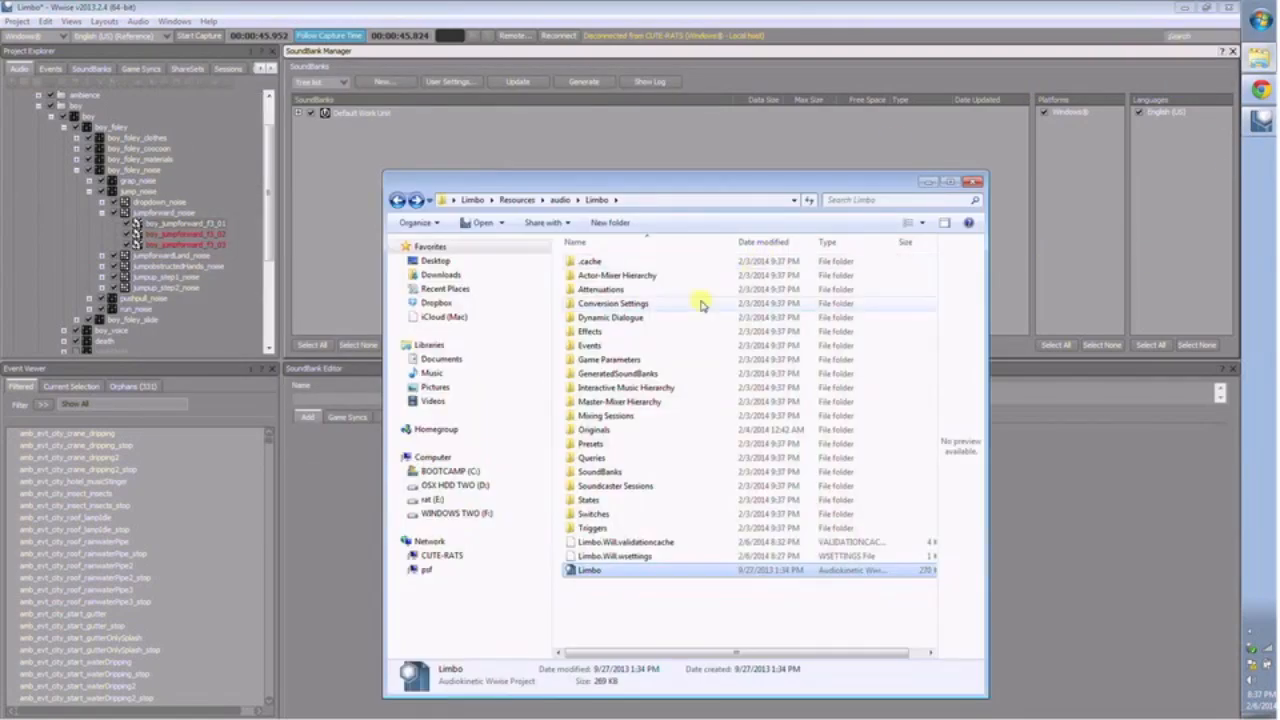
{"action": "right_click", "coordinate": [1257, 57]}
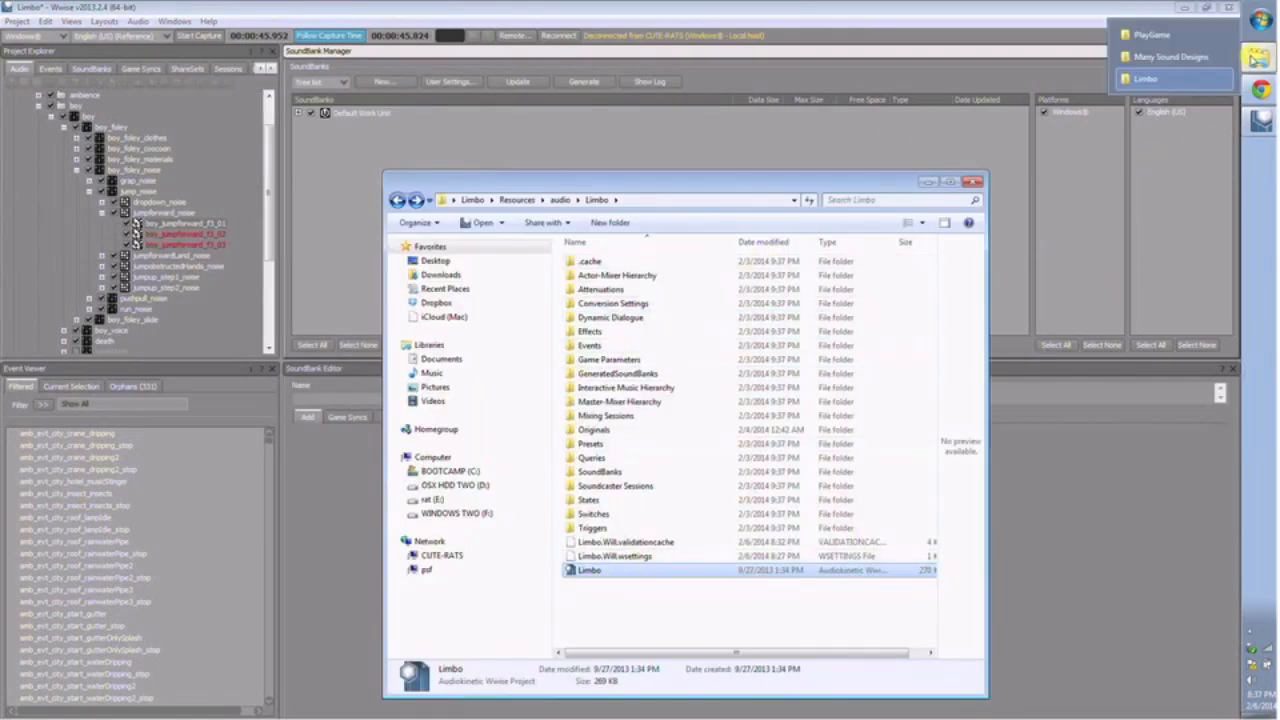
{"action": "left_click", "coordinate": [1151, 34]}
{"action": "double_click", "coordinate": [598, 246]}
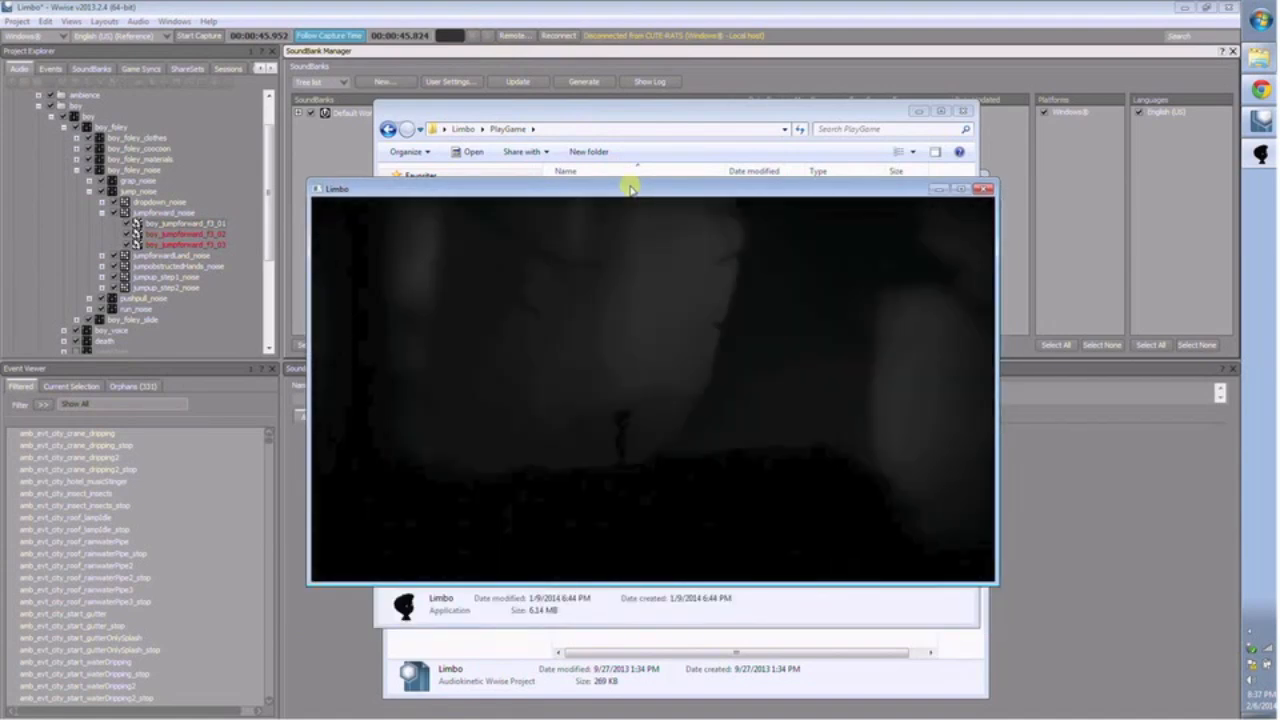
- Make the boy run and jump in the game to test the replaced jump sounds, and close the game and folder windows
{"action": "key", "text": "Right"}
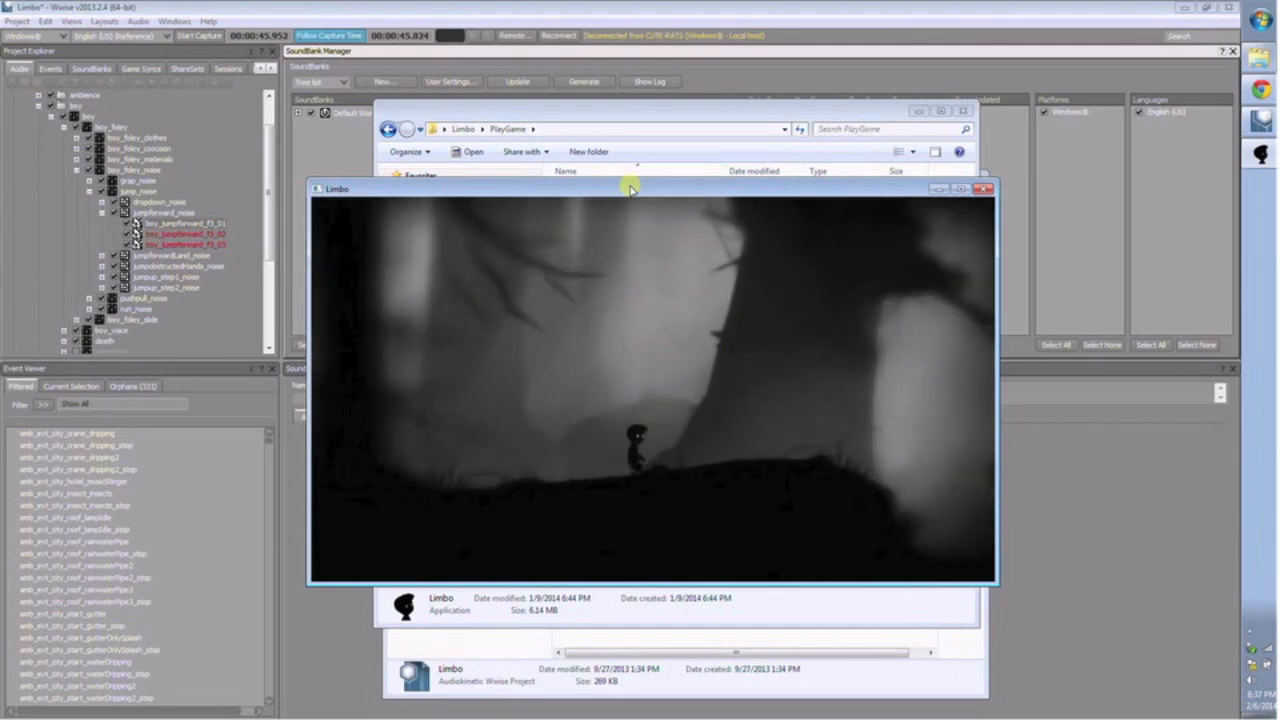
{"action": "key", "text": "Left"}
{"action": "key", "text": "Up"}
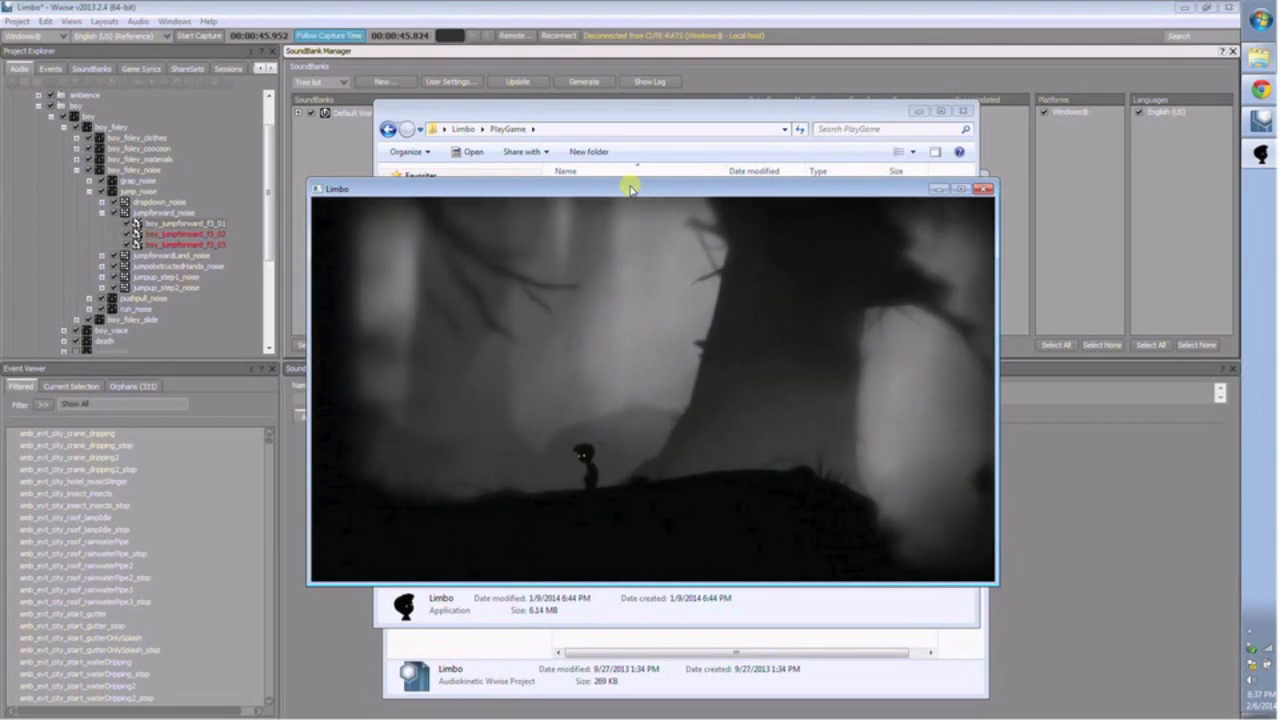
{"action": "key", "text": "Right"}
{"action": "key", "text": "Right"}
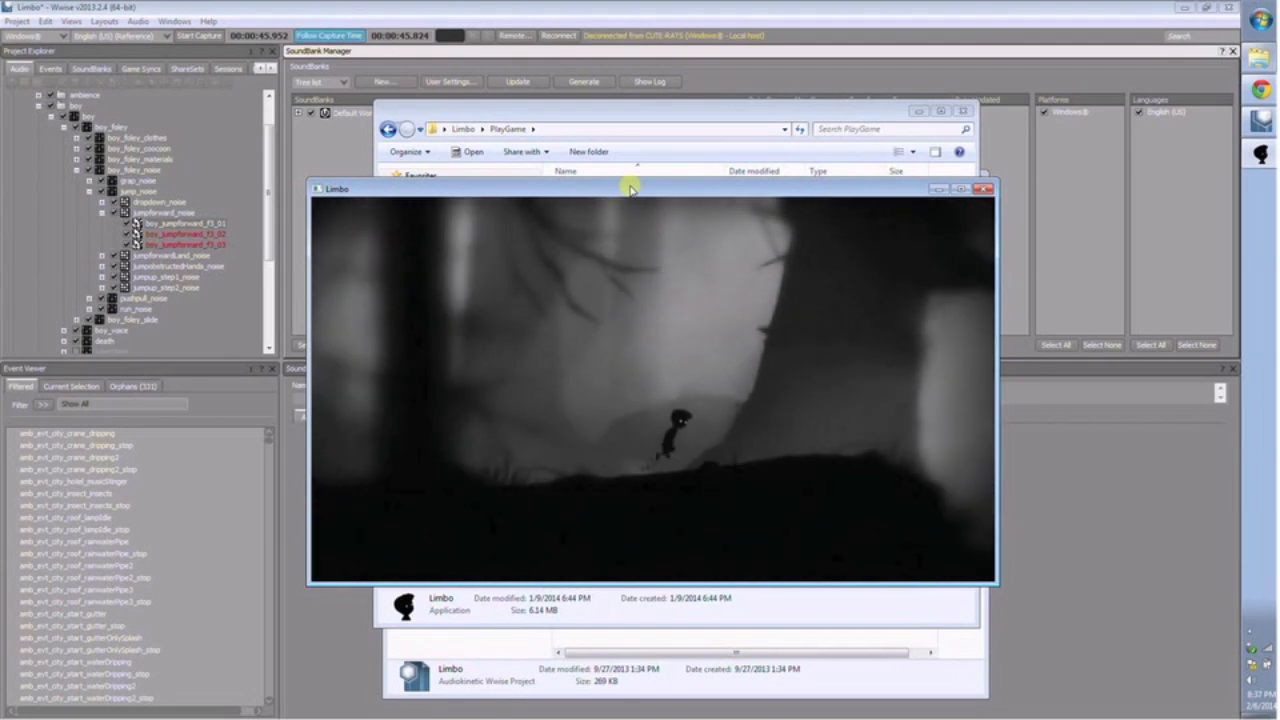
{"action": "key", "text": "Right"}
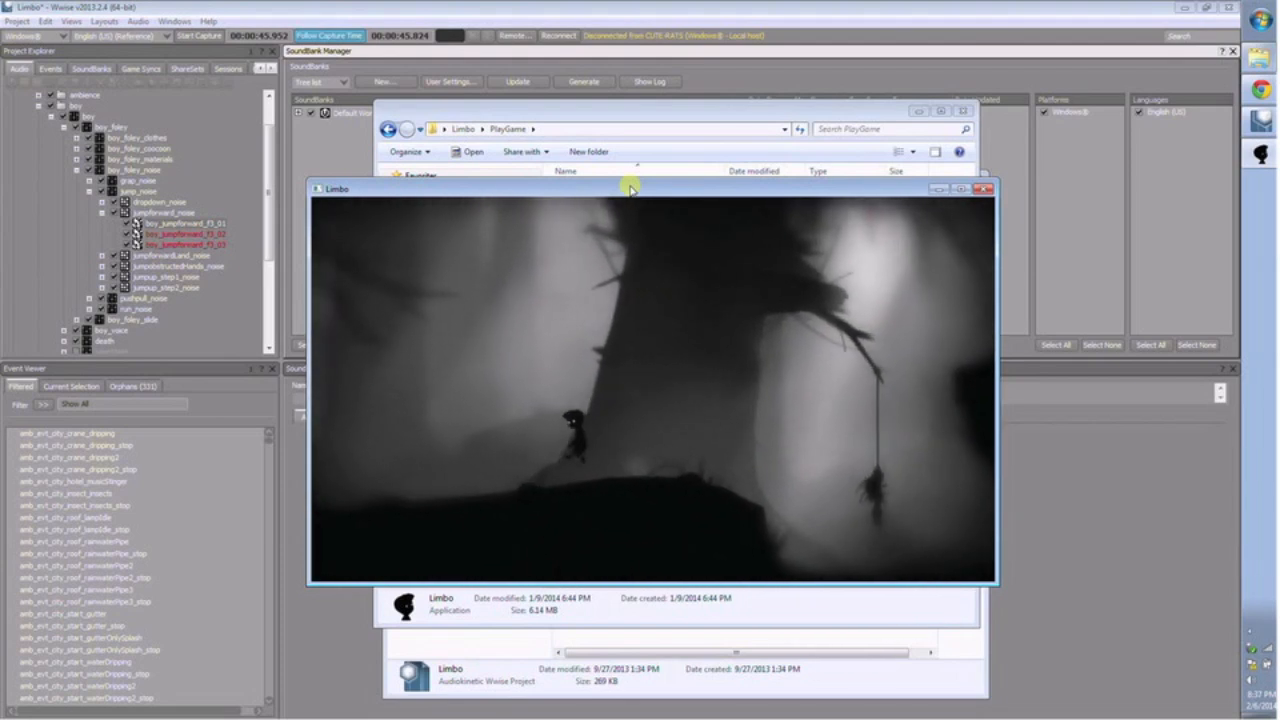
{"action": "key", "text": "Right"}
{"action": "key", "text": "Right"}
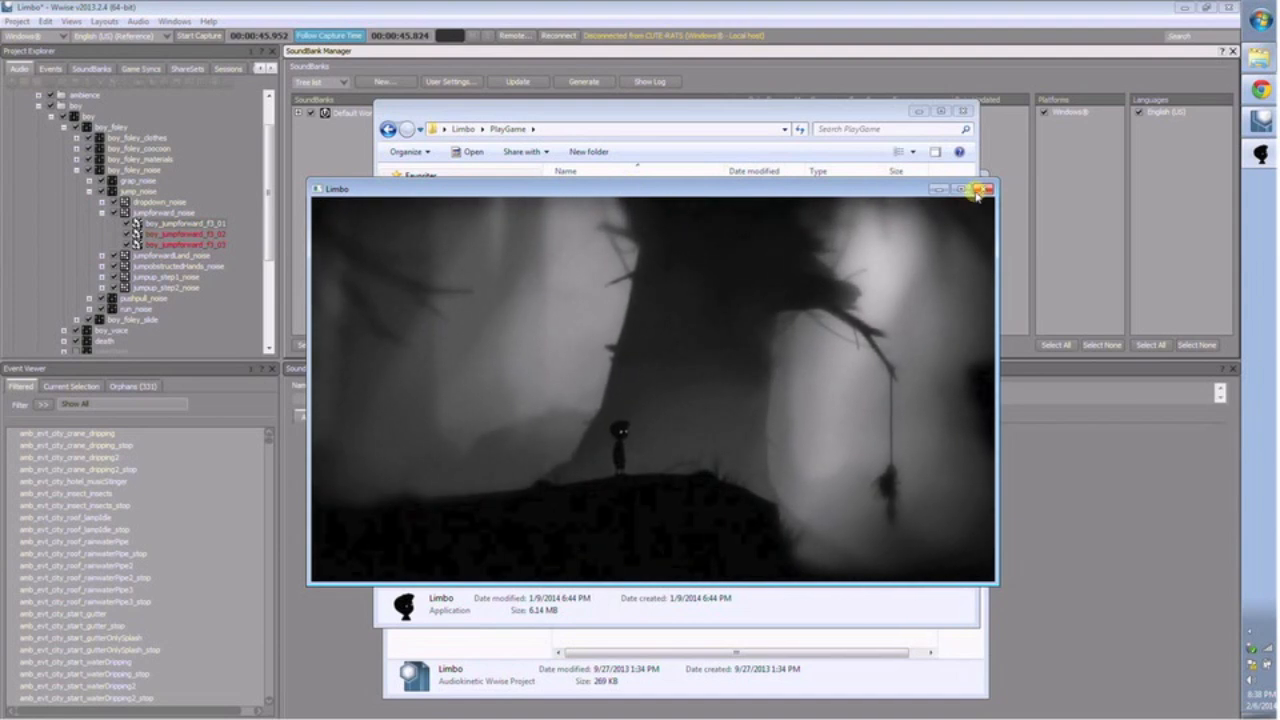
{"action": "left_click", "coordinate": [983, 190]}
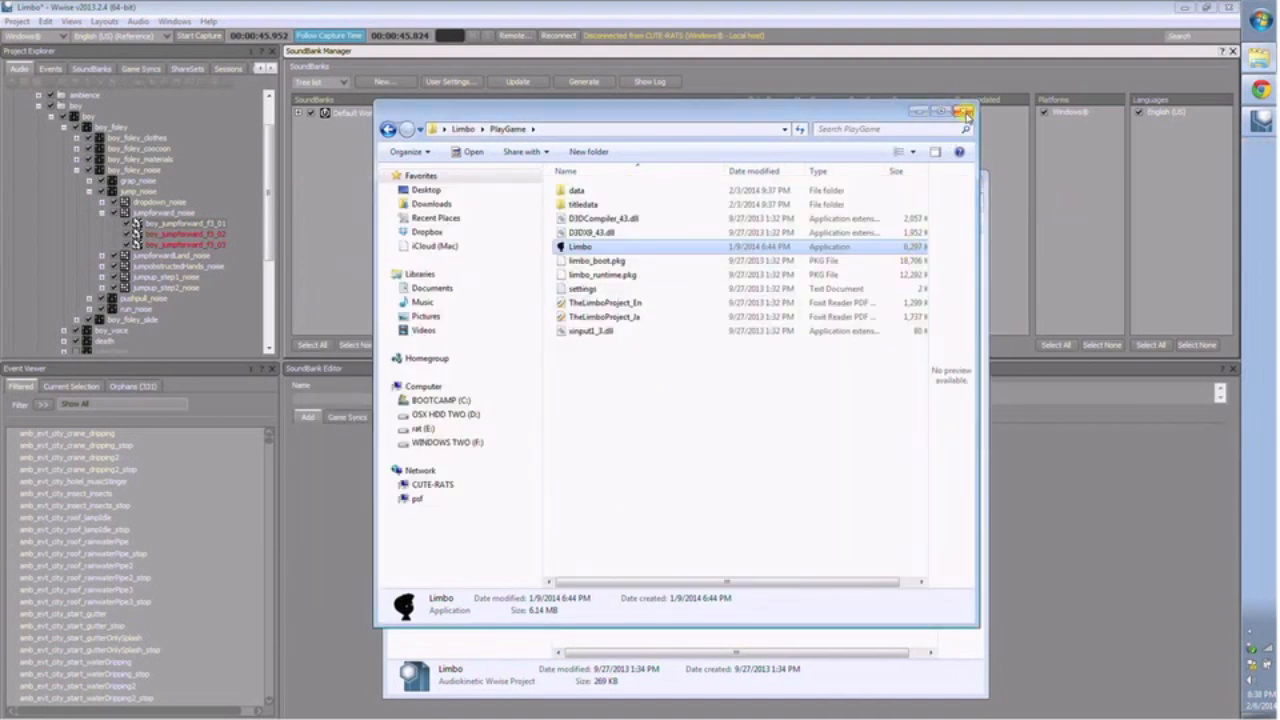
{"action": "left_click", "coordinate": [919, 111]}
{"action": "left_click", "coordinate": [973, 182]}
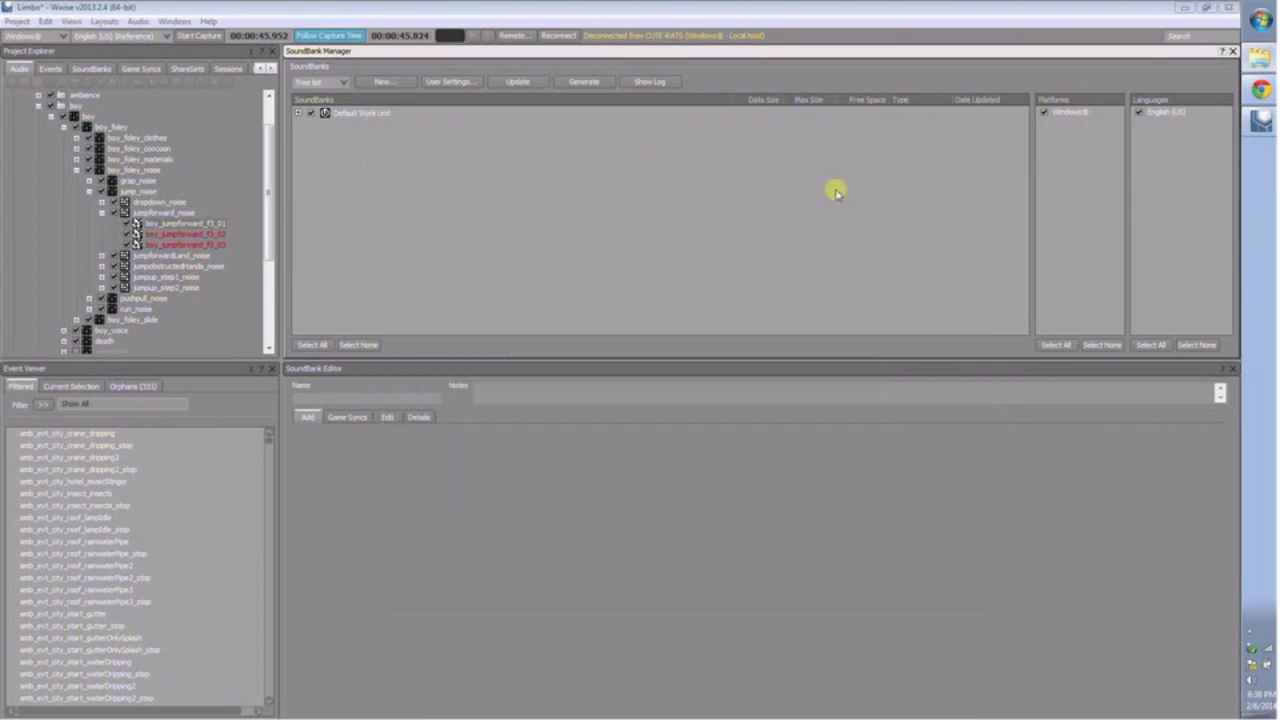
- Collapse the boy folder and create a Sound SFX named Dagnabit in the Actor-Mixer Hierarchy's Default Work Unit
{"action": "left_click", "coordinate": [354, 164]}
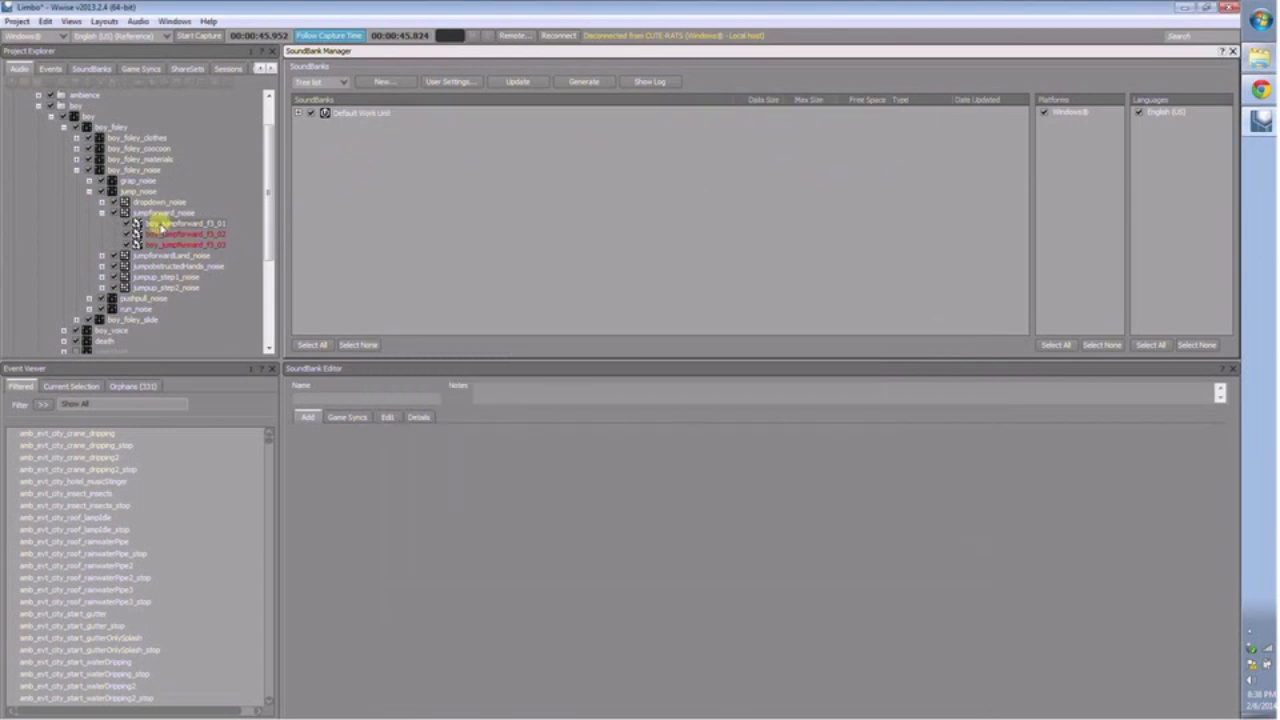
{"action": "left_click", "coordinate": [37, 106]}
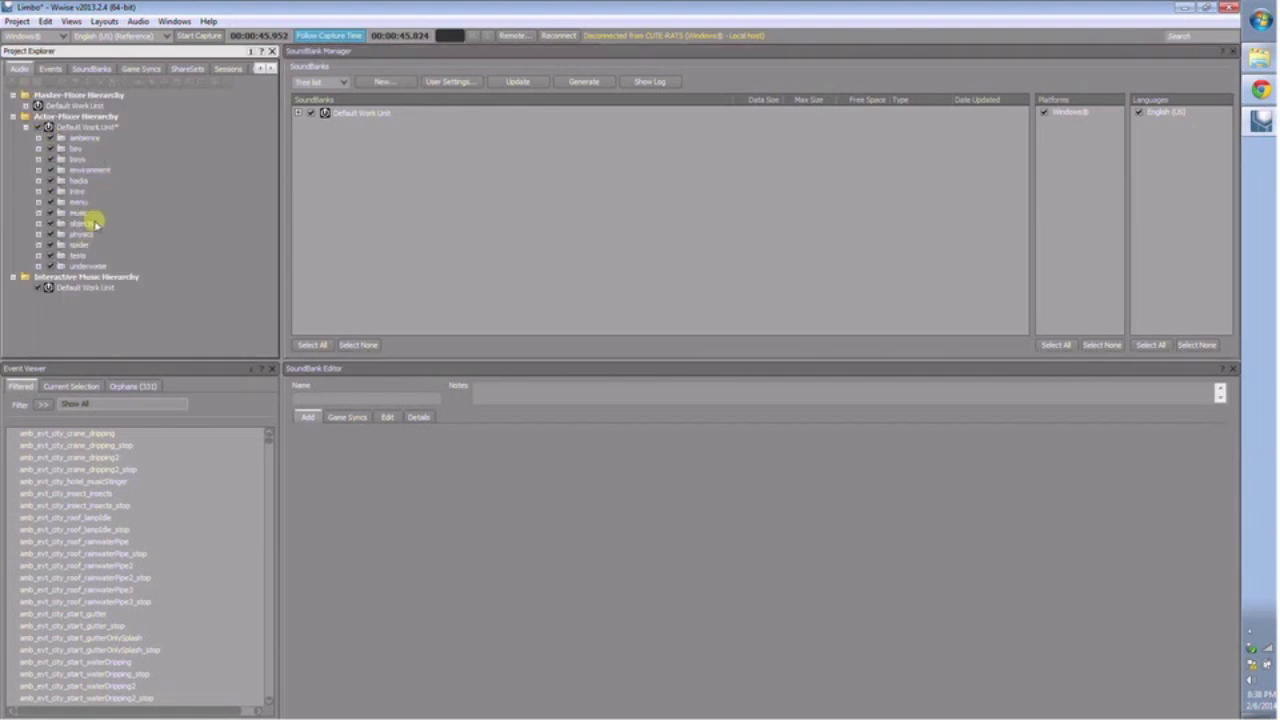
{"action": "left_click", "coordinate": [86, 127]}
{"action": "right_click", "coordinate": [84, 128]}
{"action": "mouse_move", "coordinate": [92, 144]}
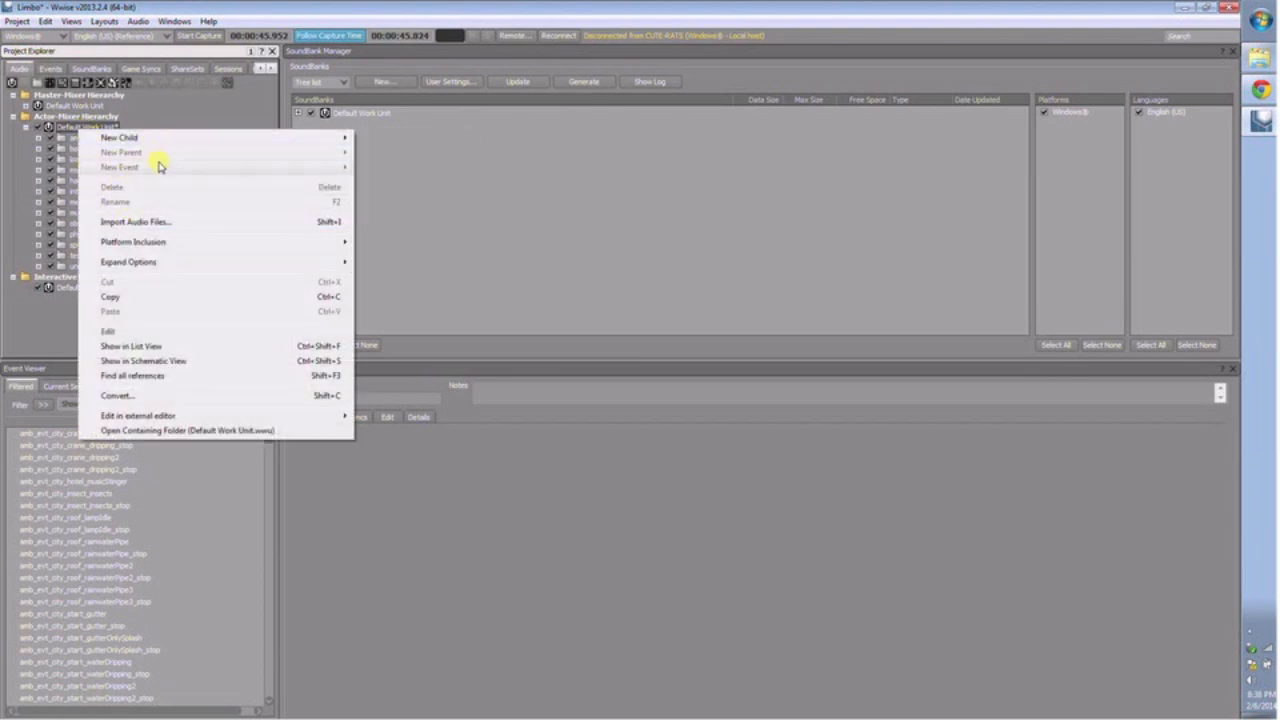
{"action": "mouse_move", "coordinate": [191, 139]}
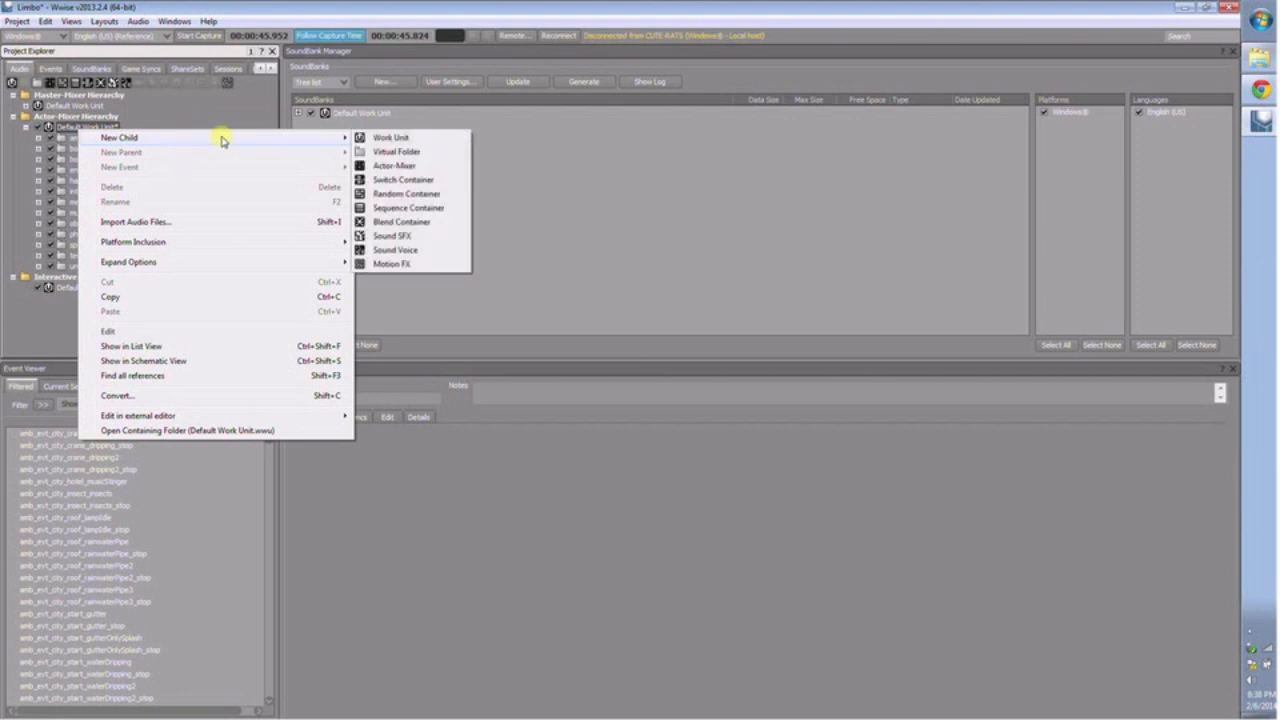
{"action": "left_click", "coordinate": [426, 240]}
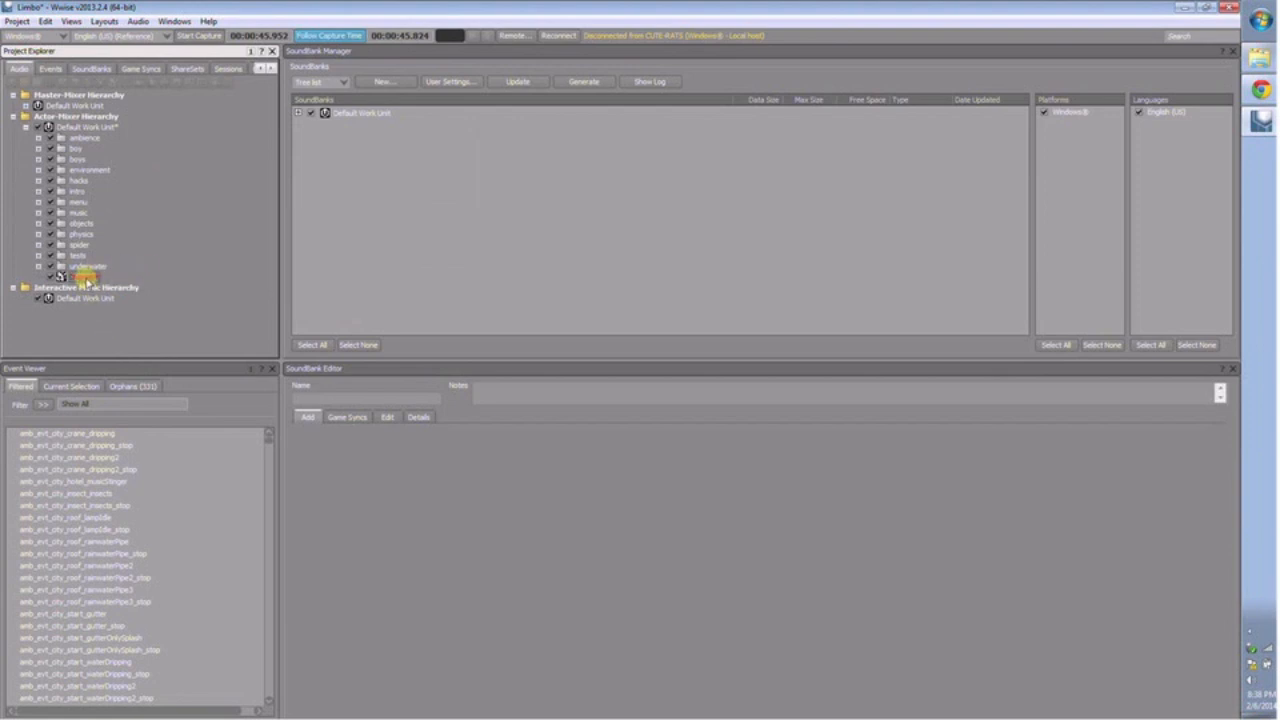
- Import Dagnabit 1.wav from the Many Sound Designs folder as an audio source for the Dagnabit sound
{"action": "double_click", "coordinate": [87, 278]}
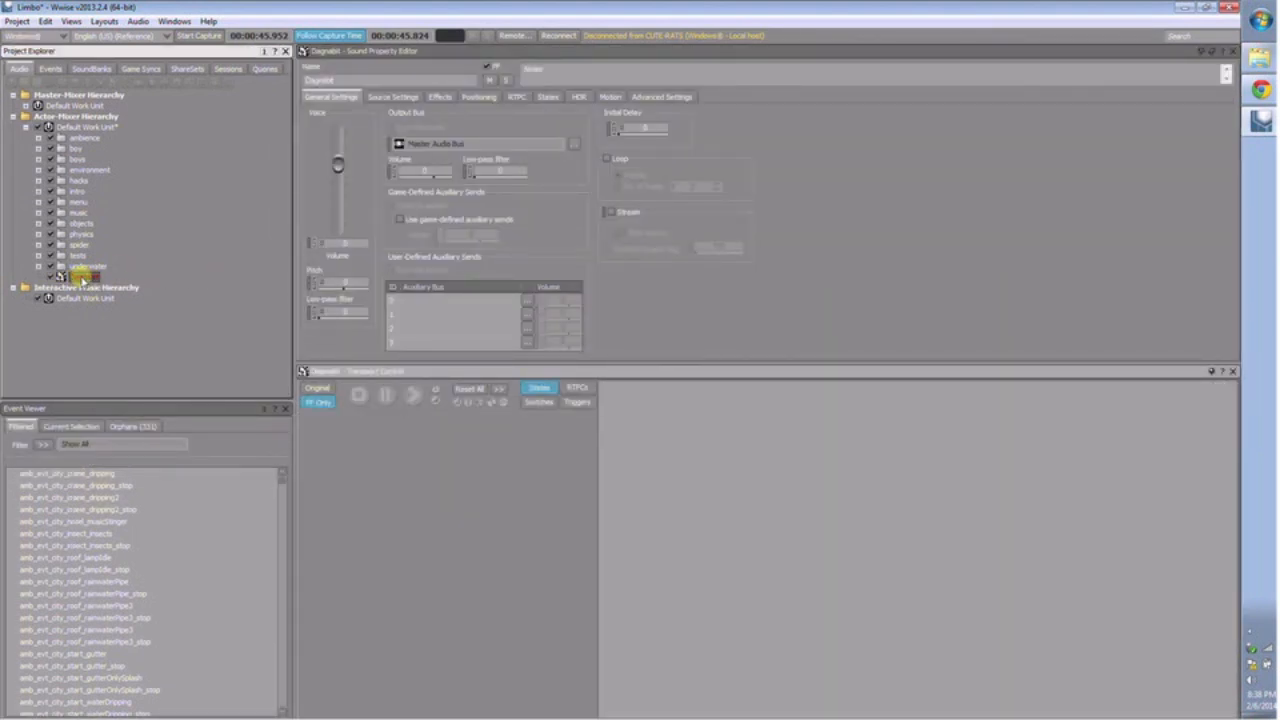
{"action": "key", "text": "shift+i"}
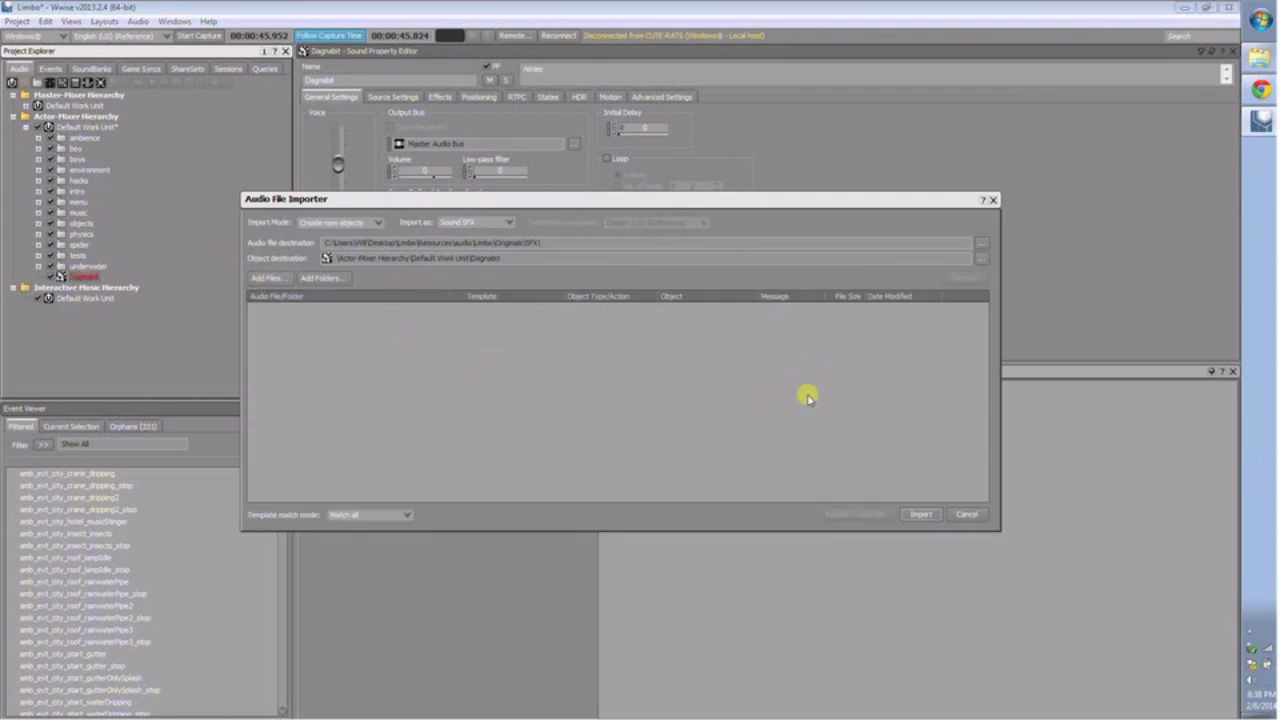
{"action": "left_click", "coordinate": [1262, 58]}
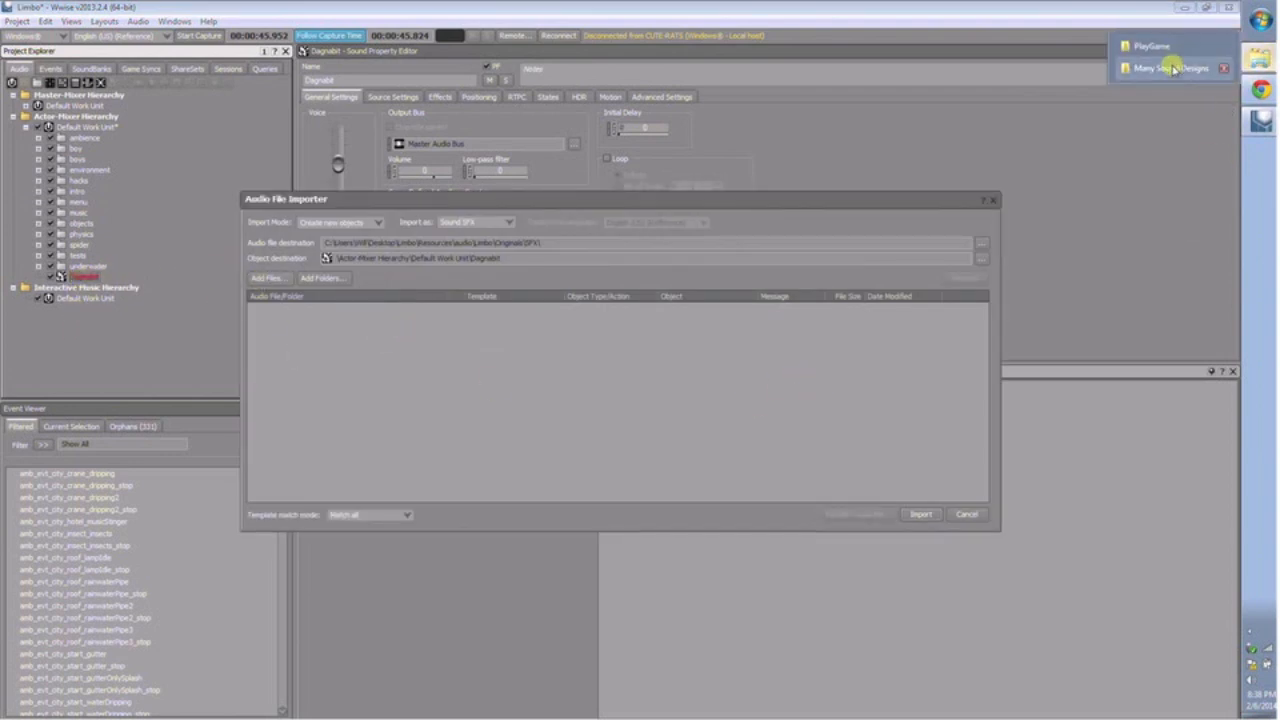
{"action": "left_click", "coordinate": [1172, 68]}
{"action": "left_click_drag", "start_coordinate": [940, 227], "coordinate": [436, 378]}
{"action": "left_click", "coordinate": [650, 198]}
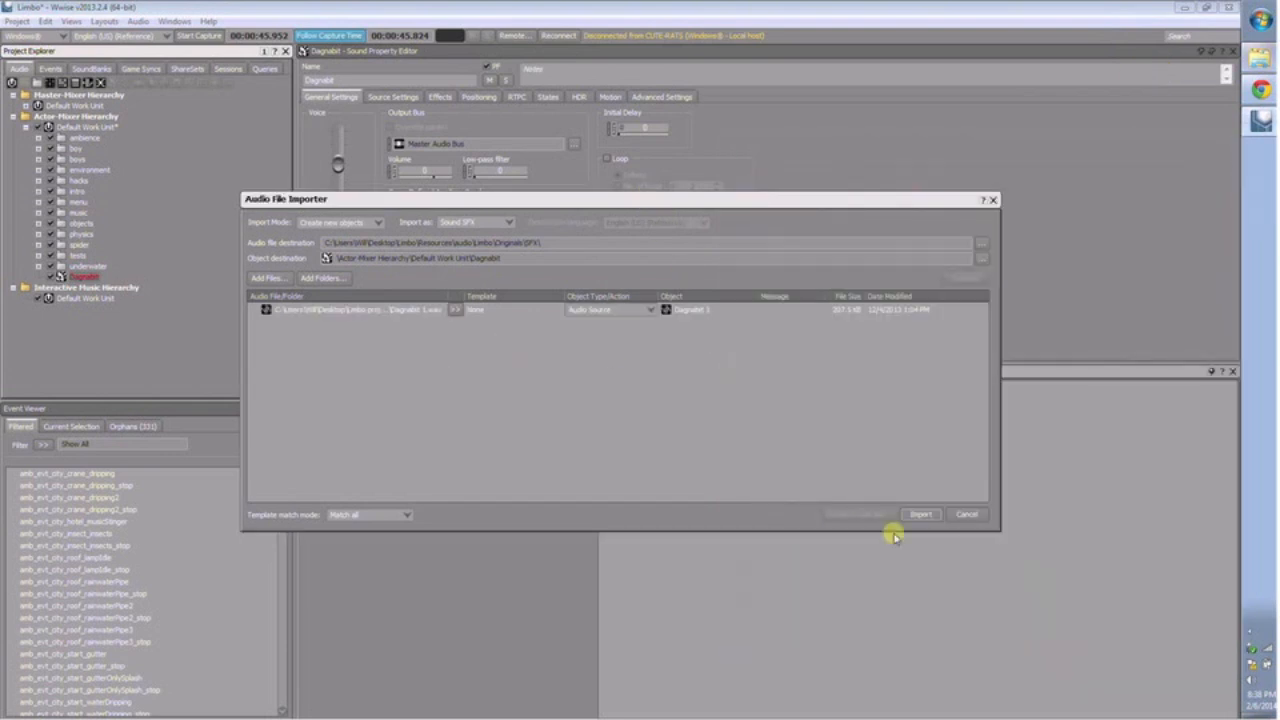
{"action": "left_click", "coordinate": [922, 515]}
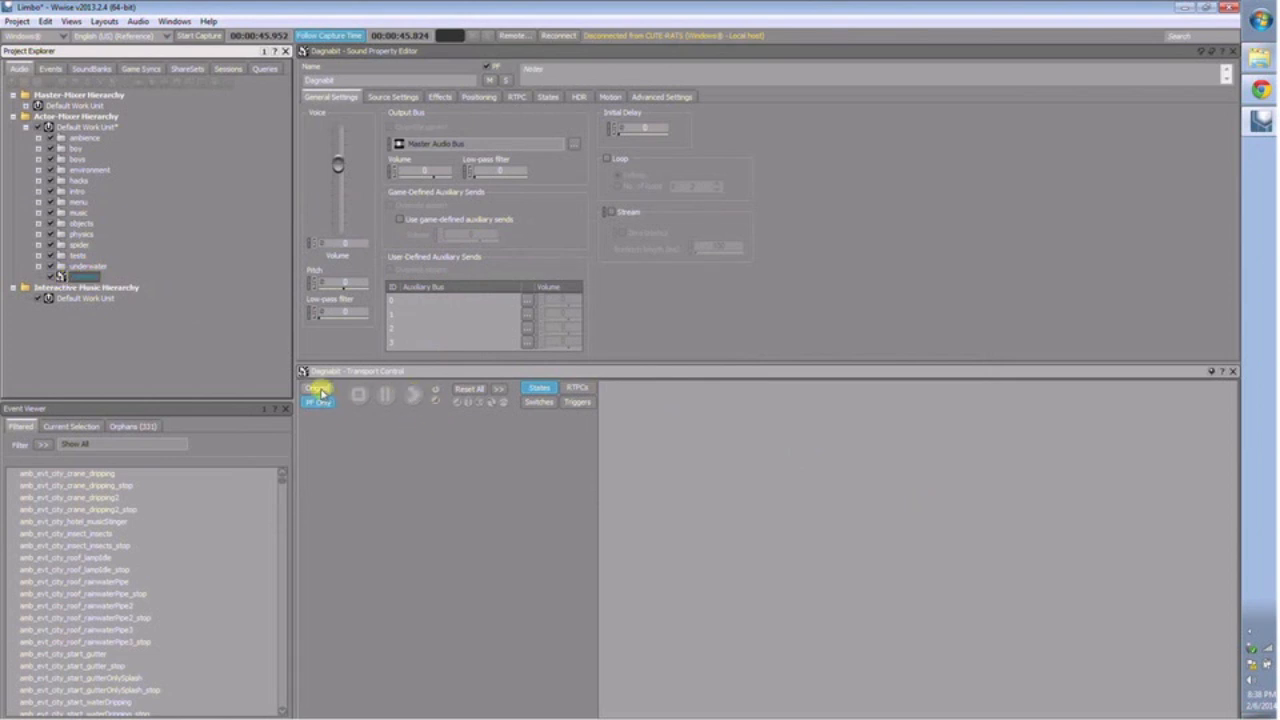
- Audition Dagnabit with Original playback on, and enable the Randomizer on its voice pitch with an adjusted range
{"action": "left_click", "coordinate": [413, 396]}
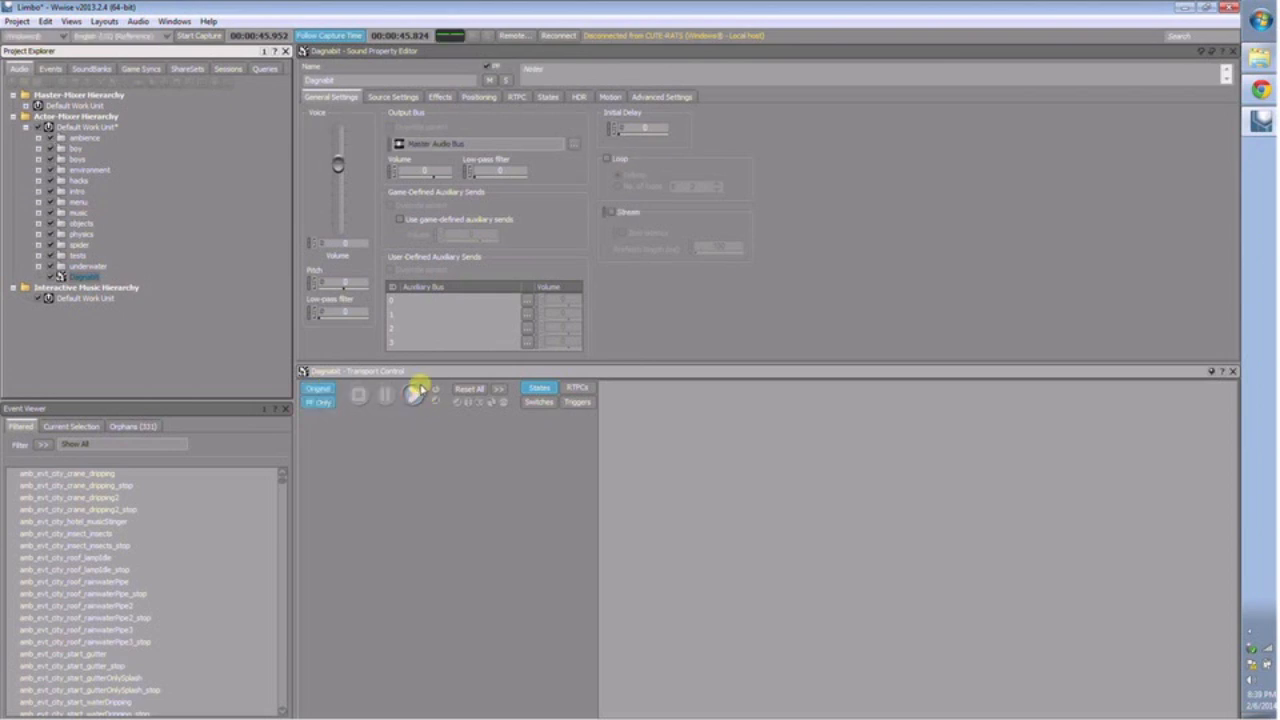
{"action": "left_click", "coordinate": [328, 282]}
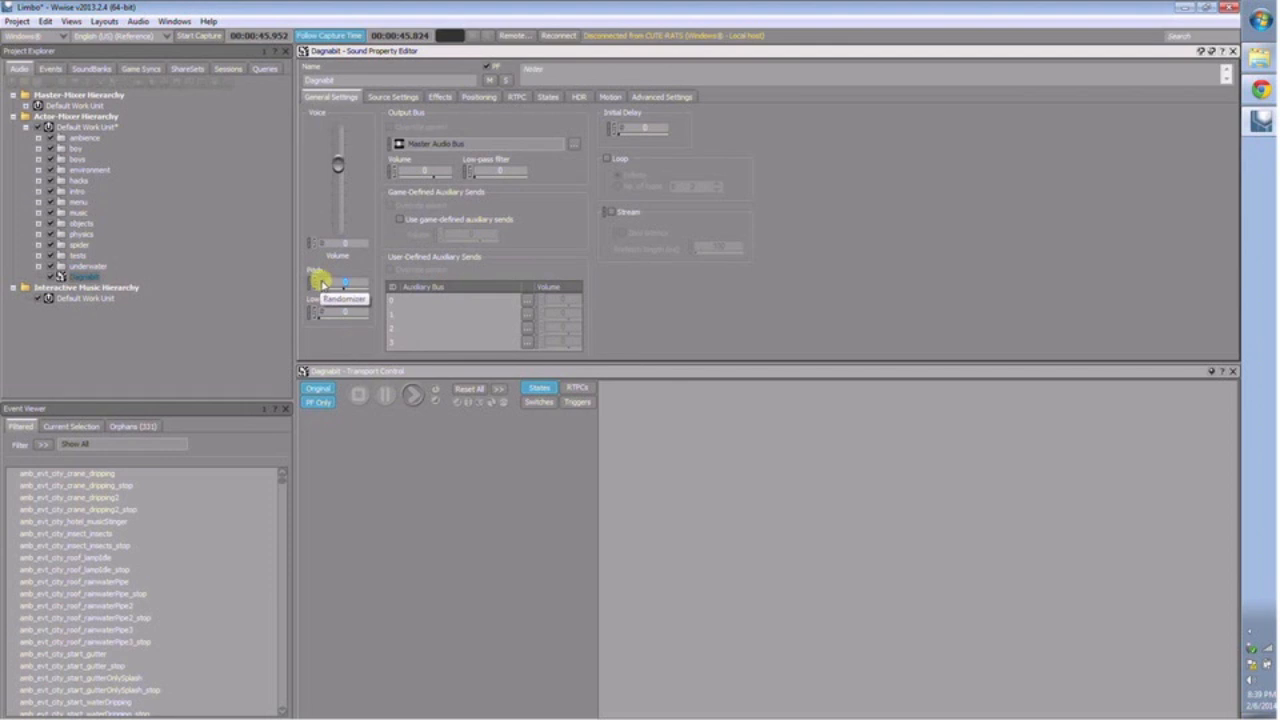
{"action": "left_click", "coordinate": [322, 284]}
{"action": "left_click", "coordinate": [323, 363]}
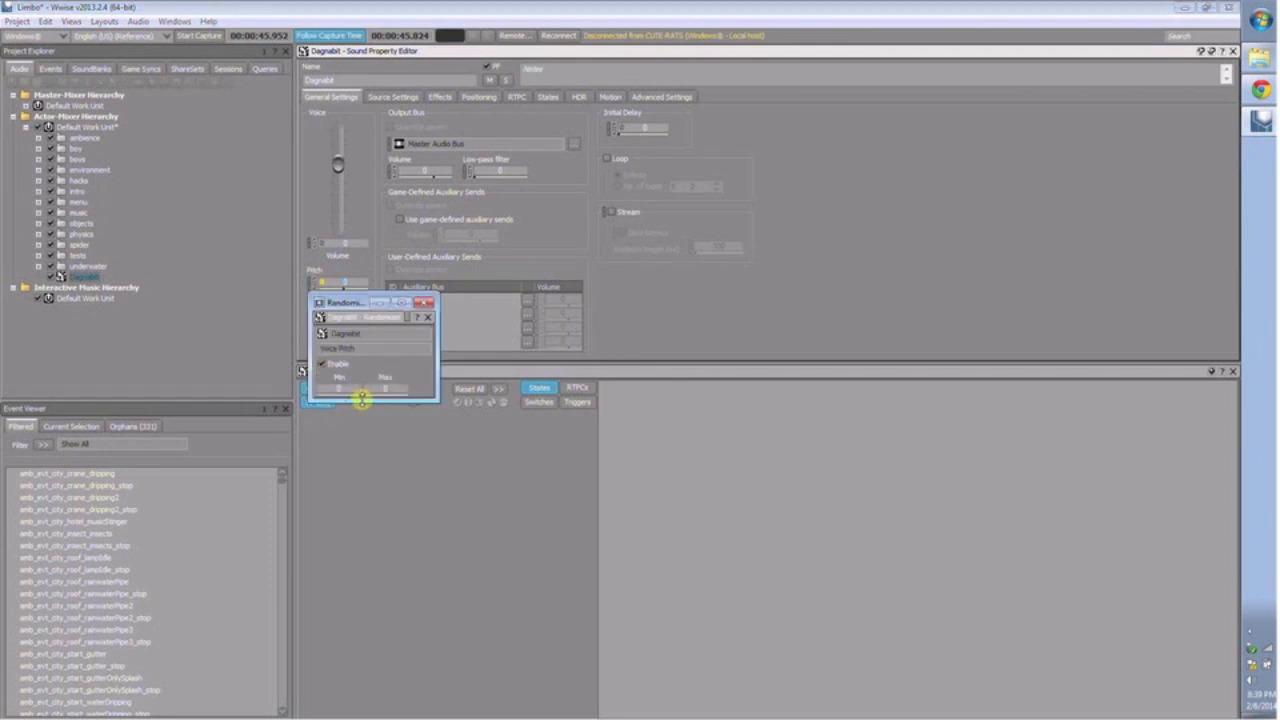
{"action": "left_click_drag", "start_coordinate": [364, 397], "coordinate": [374, 397]}
{"action": "left_click", "coordinate": [371, 397]}
{"action": "left_click", "coordinate": [421, 302]}
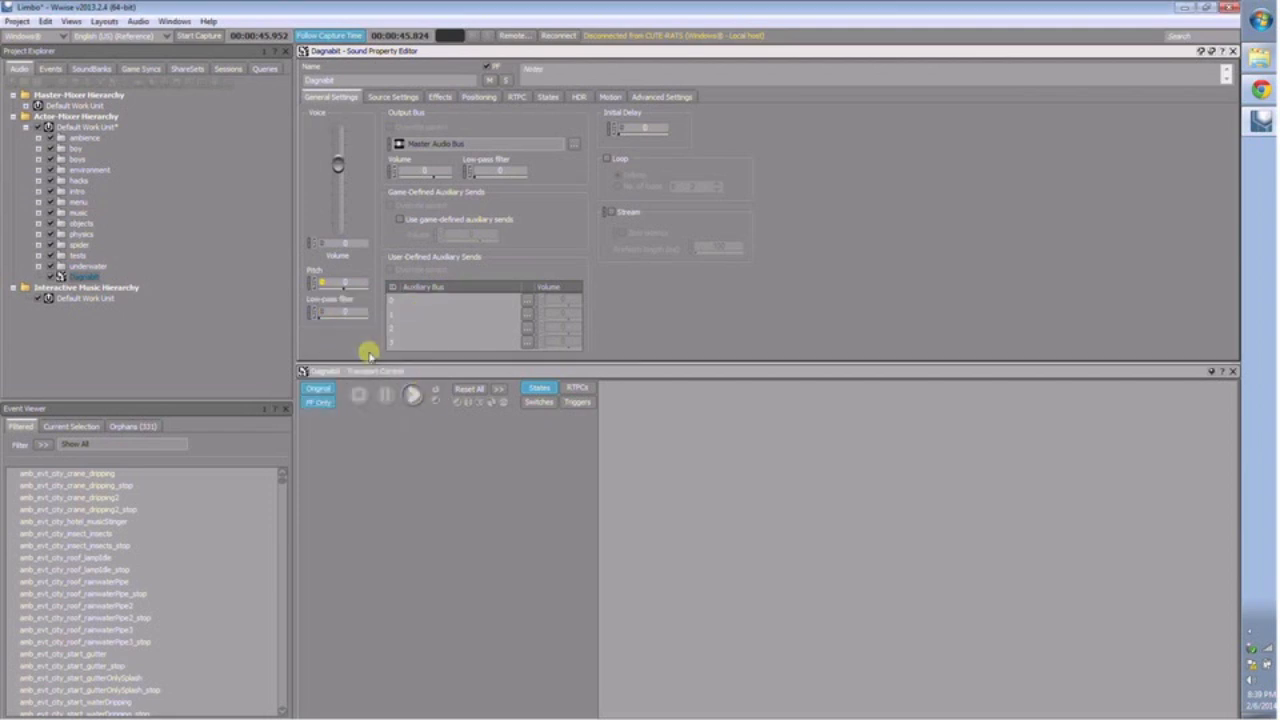
- Return to the SoundBank layout, regenerate the SoundBanks after the Dagnabit changes, and close the report
{"action": "key", "text": "F7"}
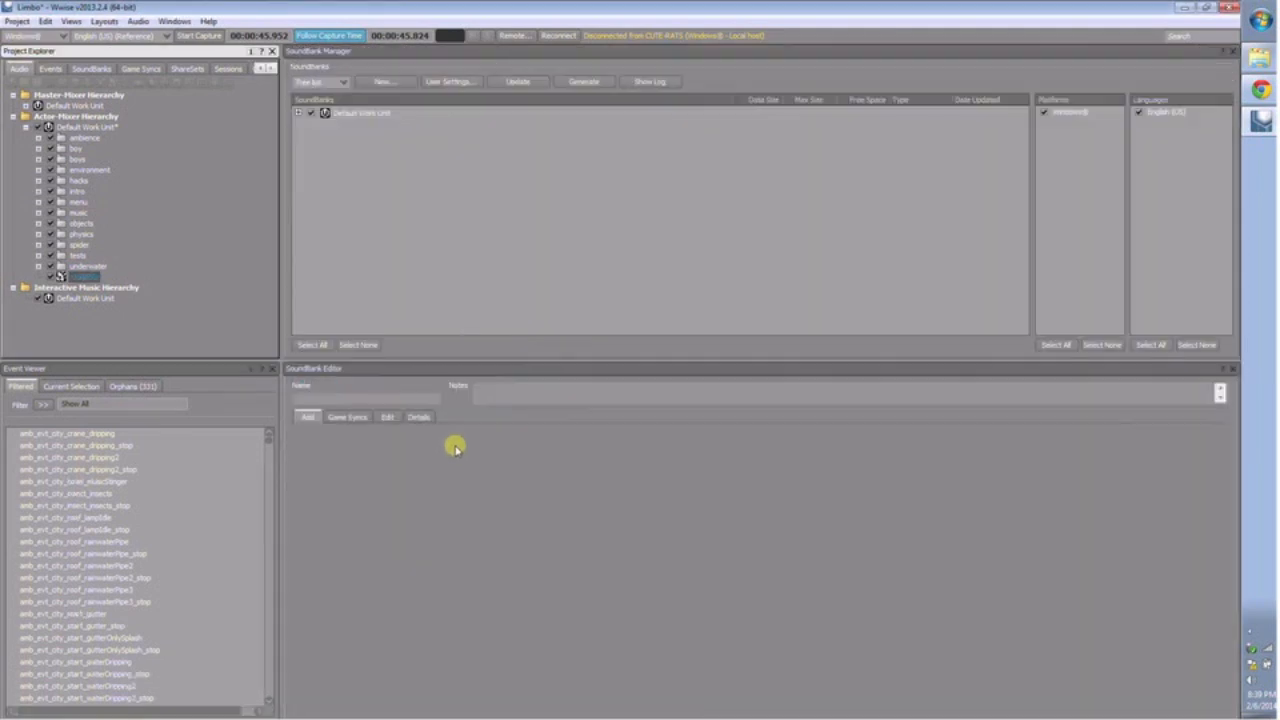
{"action": "left_click", "coordinate": [586, 82]}
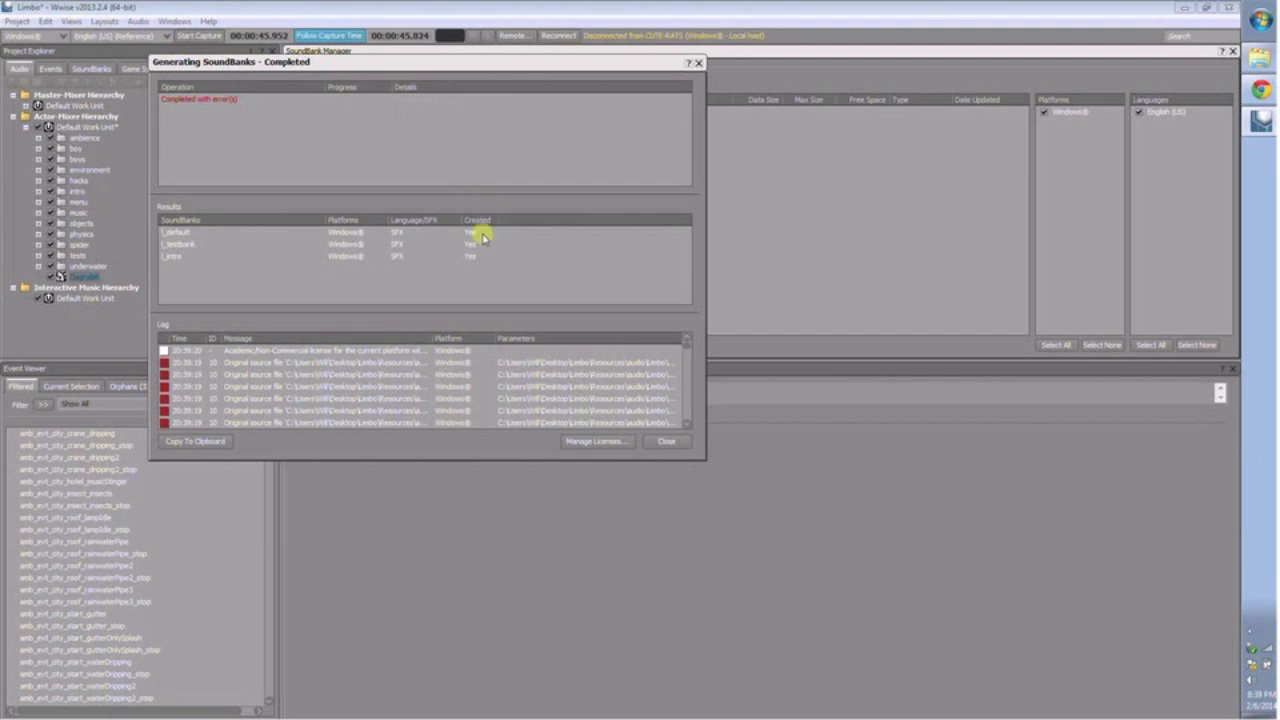
{"action": "left_click", "coordinate": [668, 441]}
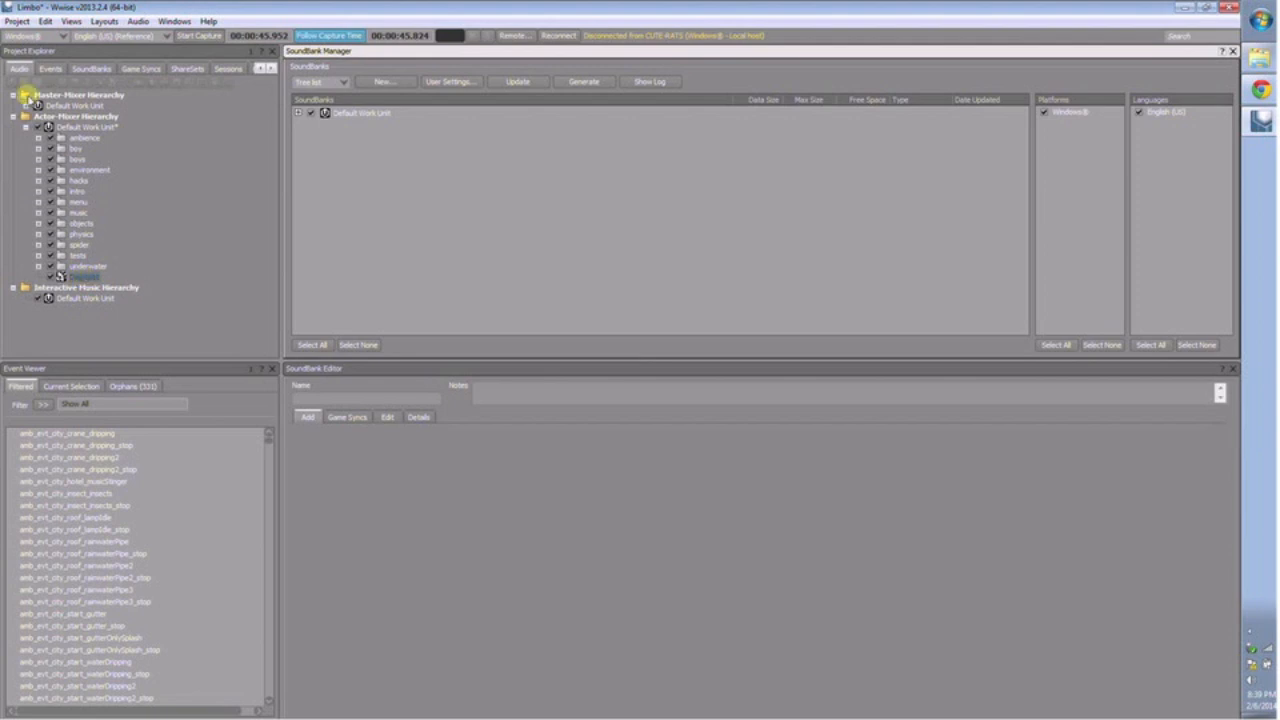
- Open the boy_jumpforward_initiate event and add a fourth event action of type Play
{"action": "left_click", "coordinate": [50, 68]}
{"action": "double_click", "coordinate": [150, 223]}
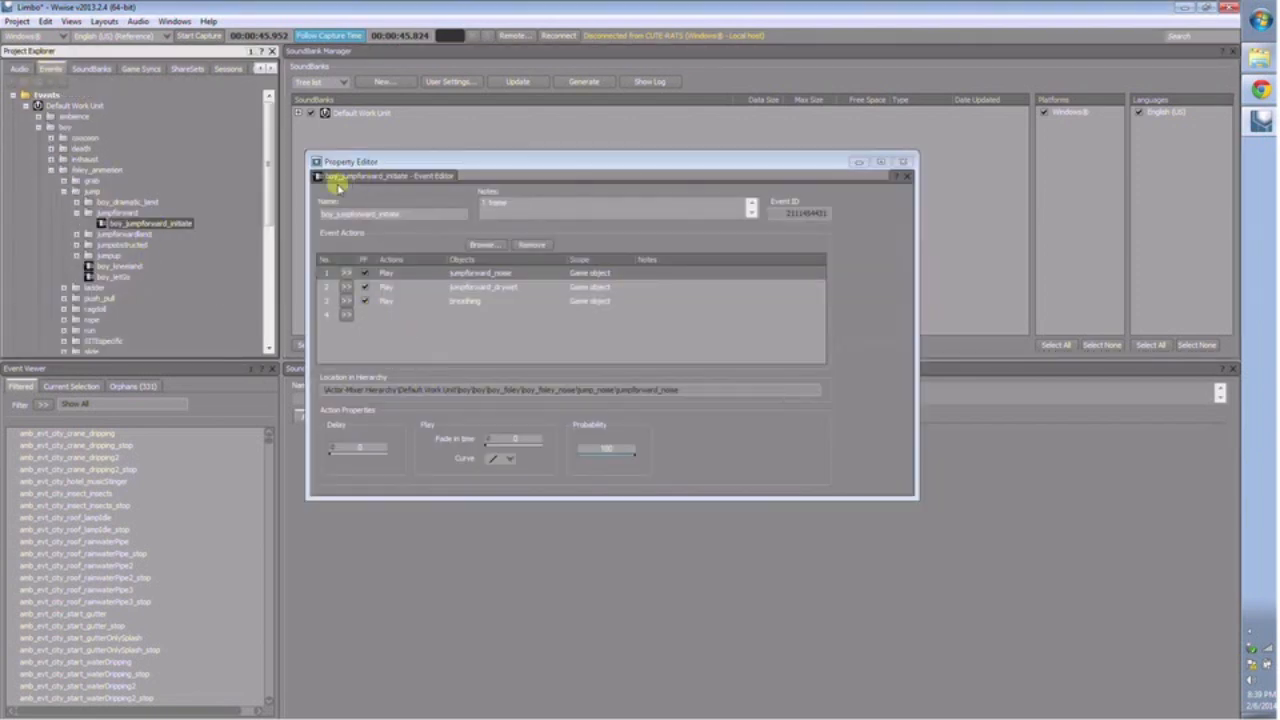
{"action": "right_click", "coordinate": [349, 319]}
{"action": "left_click", "coordinate": [403, 331]}
{"action": "left_click", "coordinate": [486, 314]}
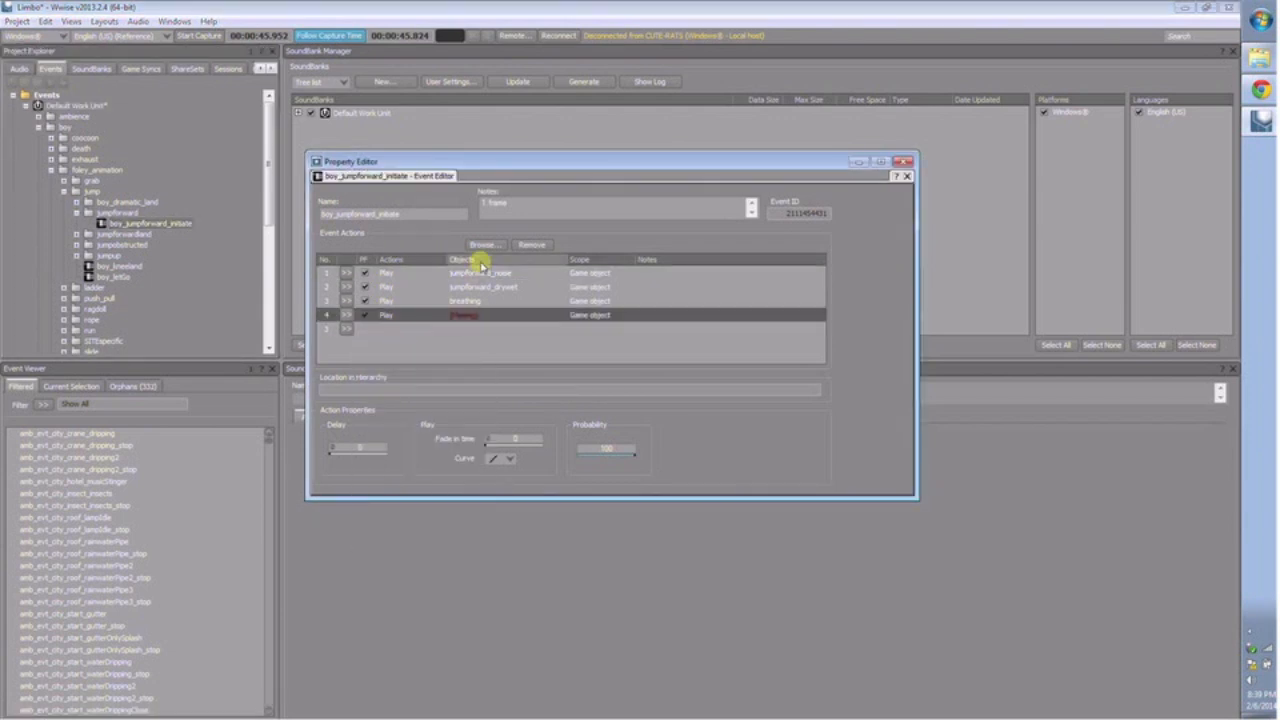
- Assign the Dagnabit sound from the Default Work Unit as the object of the new Play action
{"action": "left_click", "coordinate": [482, 244]}
{"action": "left_click", "coordinate": [482, 202]}
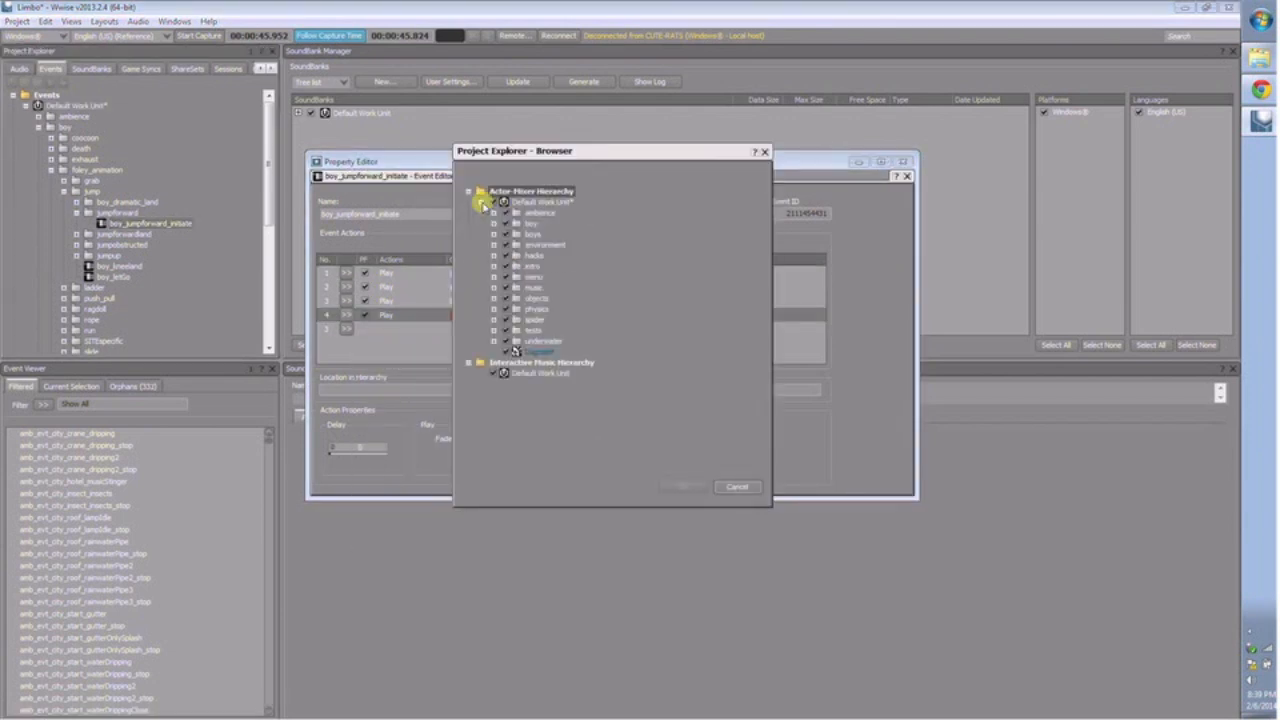
{"action": "left_click", "coordinate": [530, 352]}
{"action": "left_click", "coordinate": [682, 486]}
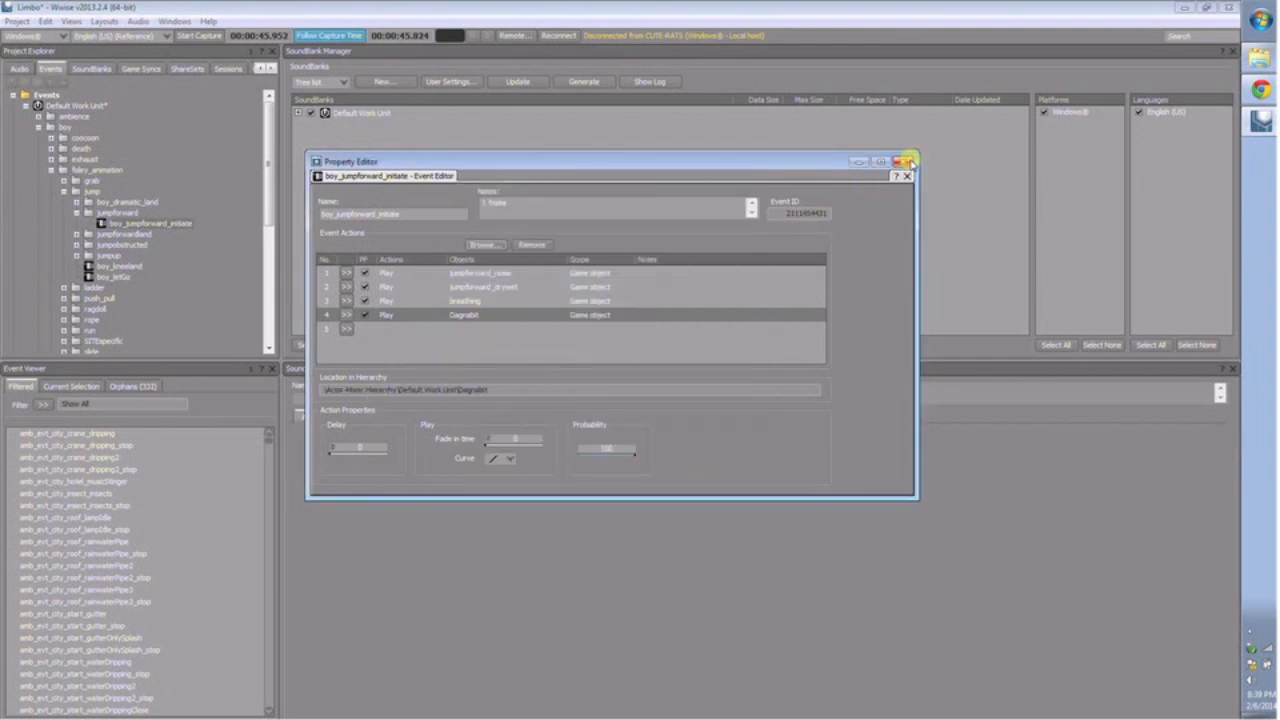
- Audition the boy_jumpforward_initiate event in the Designer layout, first with Original playback on and again with it off
{"action": "key", "text": "F5"}
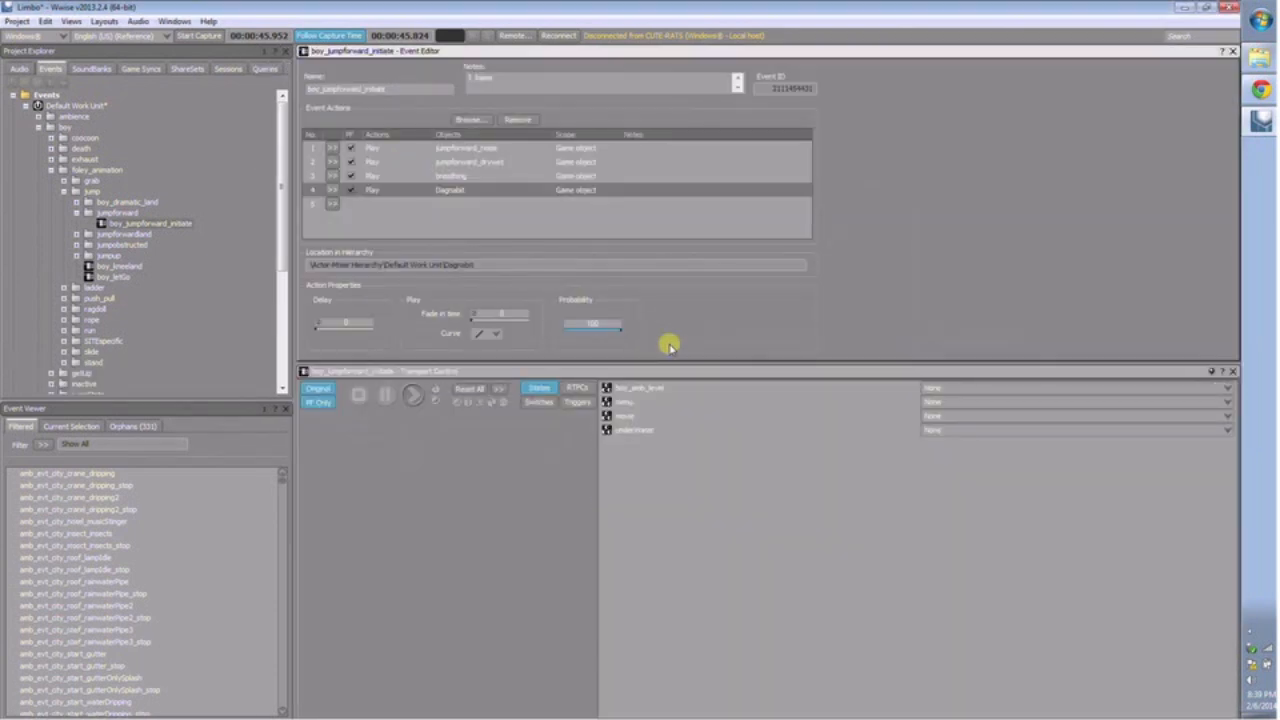
{"action": "left_click", "coordinate": [414, 396]}
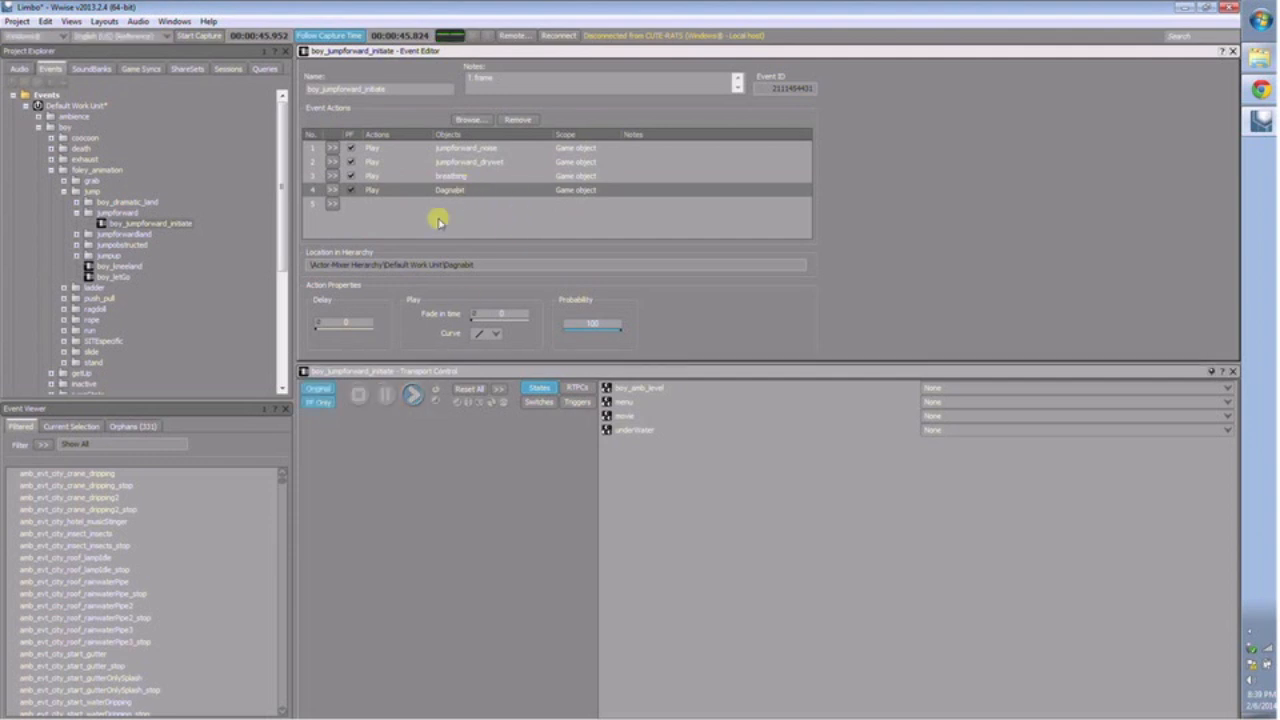
{"action": "left_click", "coordinate": [320, 392]}
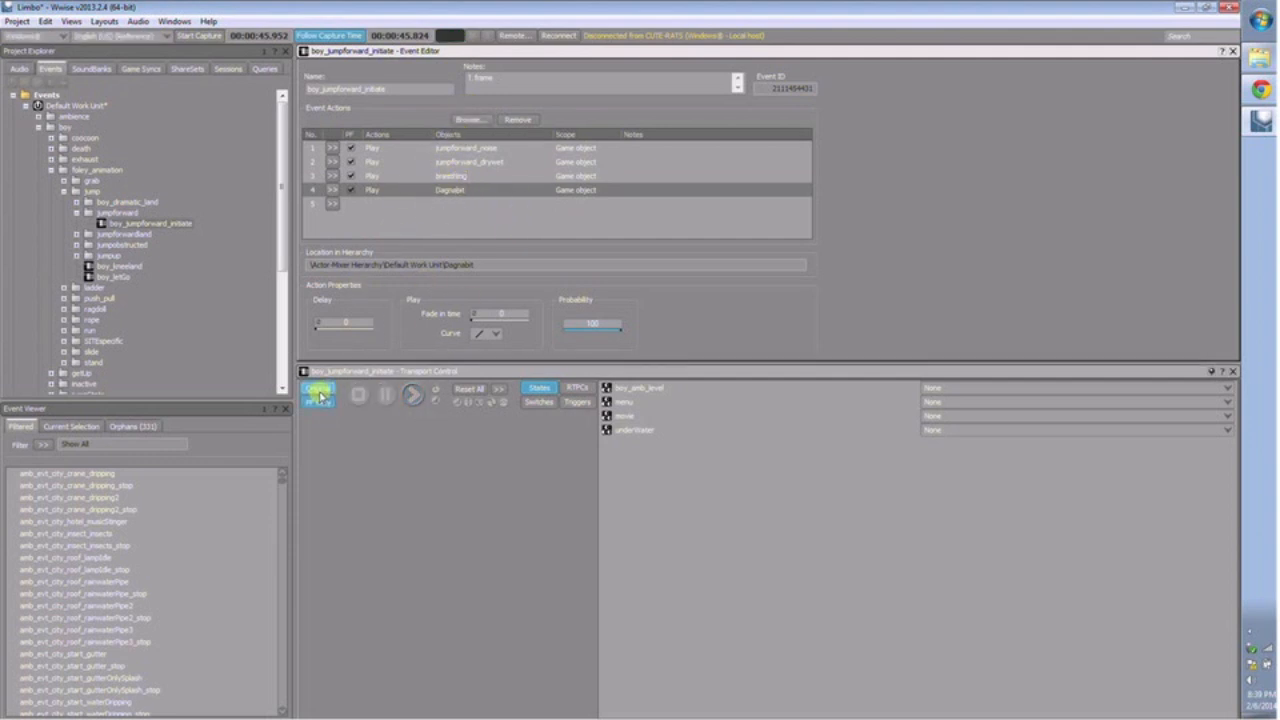
{"action": "left_click", "coordinate": [414, 396]}
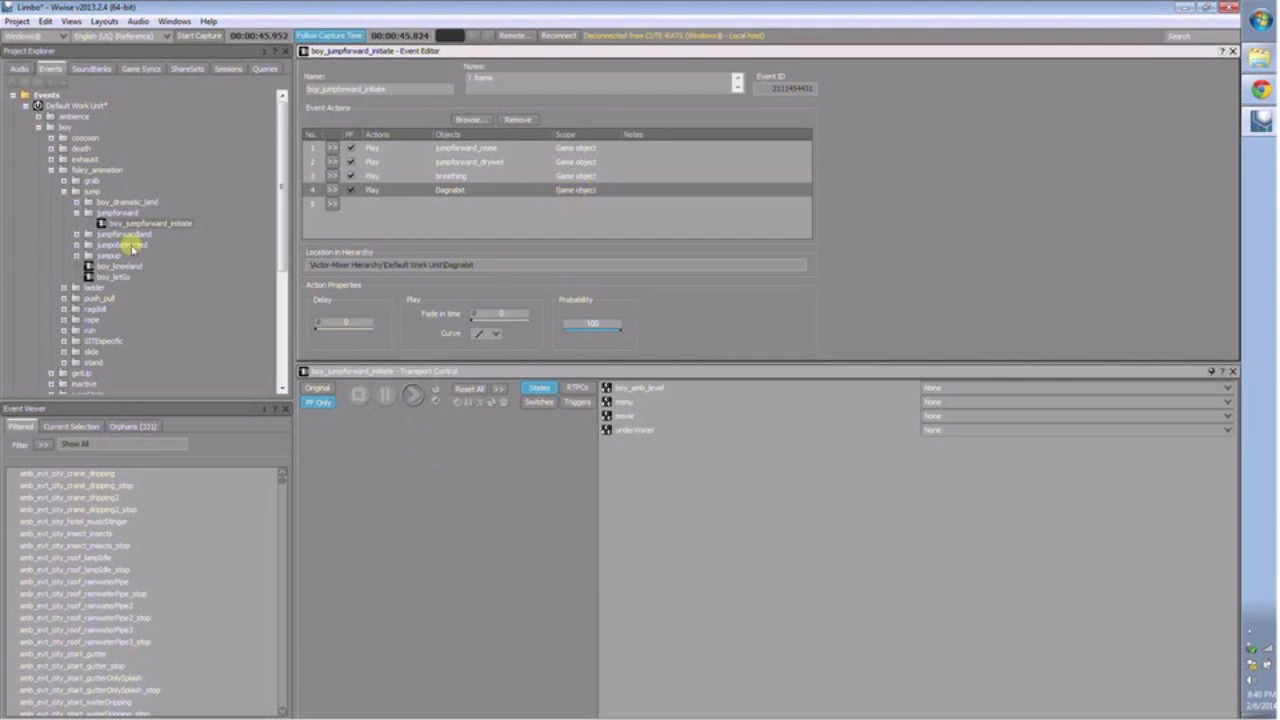
- Examine Dagnabit's properties and the jumpforward_noise container under boy_foley_noise, and return to the boy_jumpforward_initiate event
{"action": "left_click", "coordinate": [19, 69]}
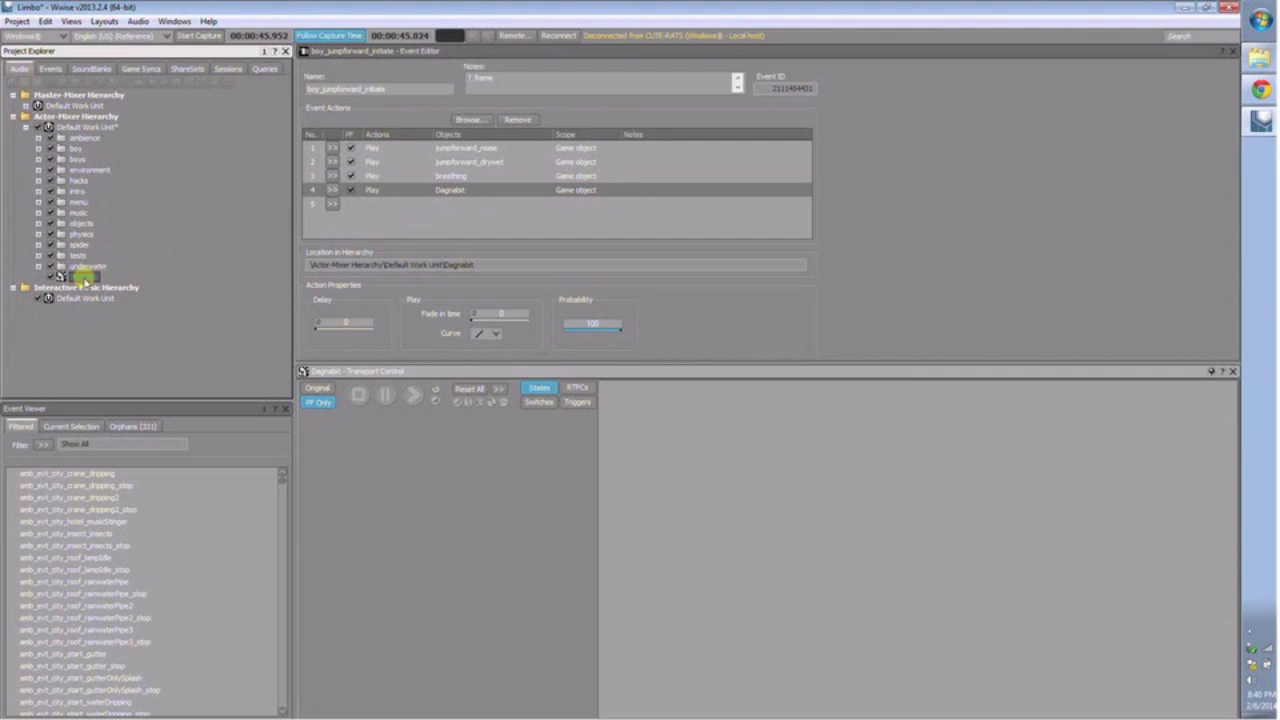
{"action": "double_click", "coordinate": [85, 274]}
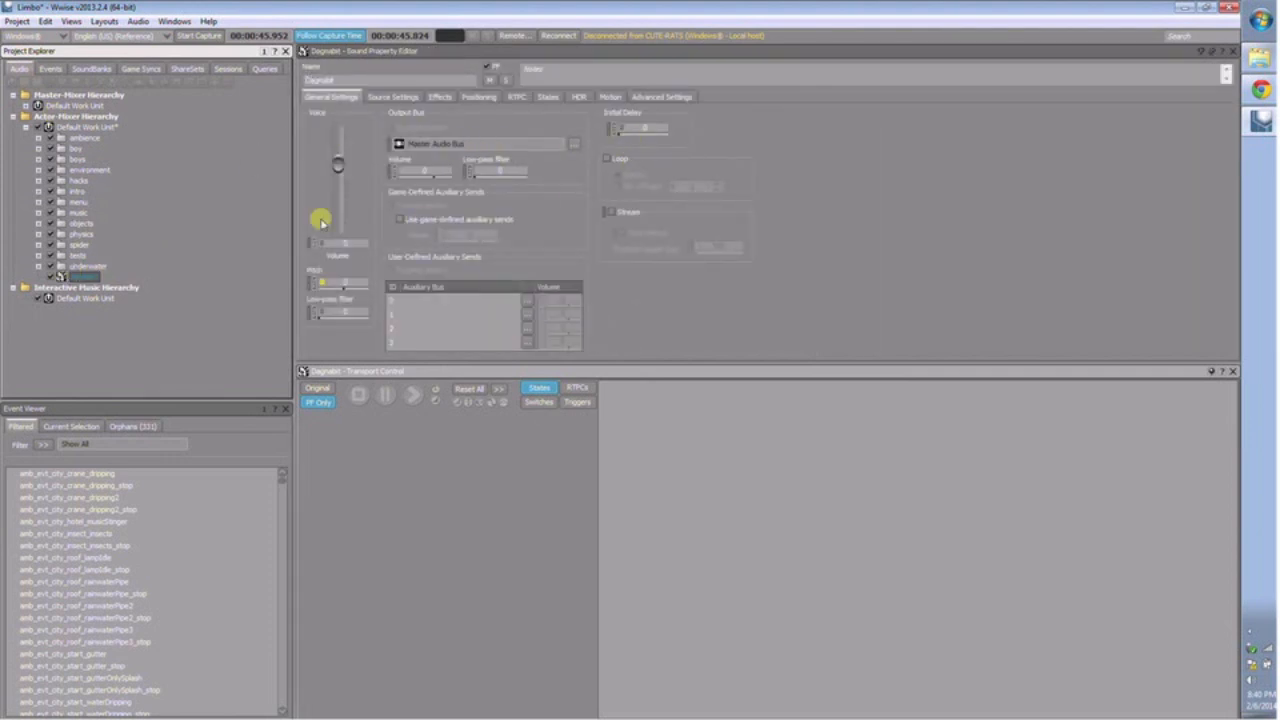
{"action": "left_click", "coordinate": [38, 148]}
{"action": "left_click", "coordinate": [52, 159]}
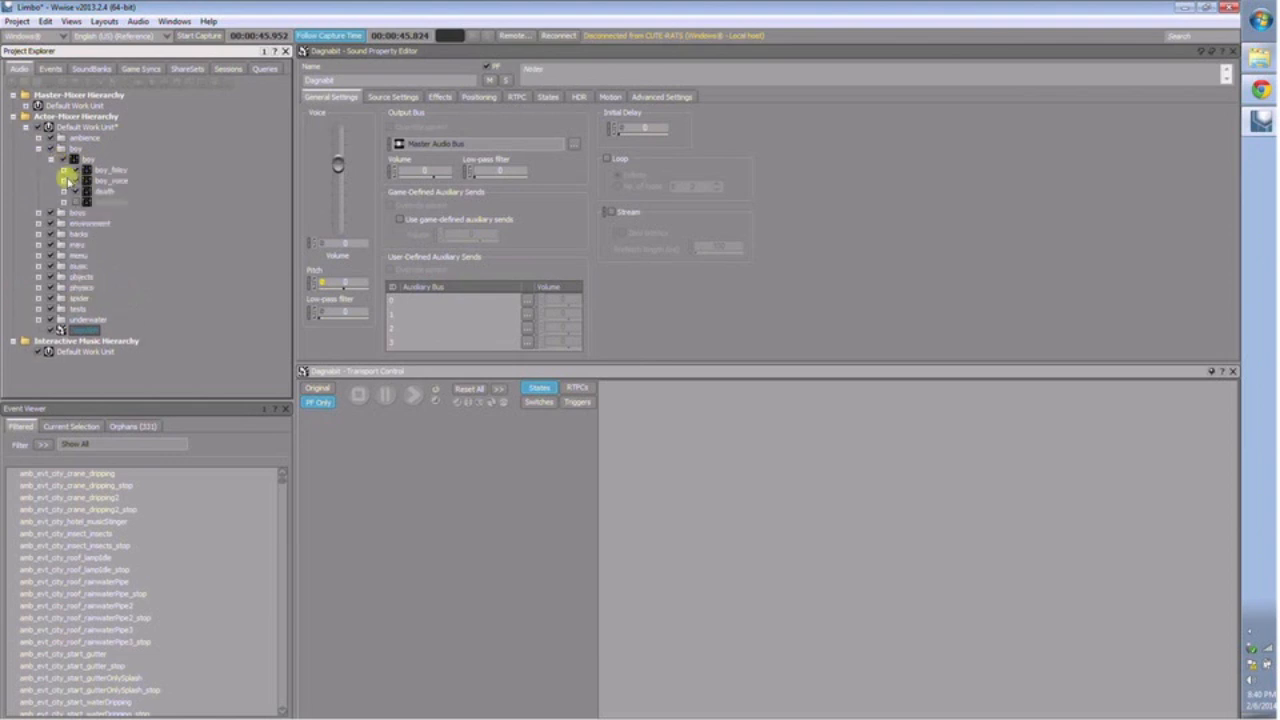
{"action": "left_click", "coordinate": [64, 170]}
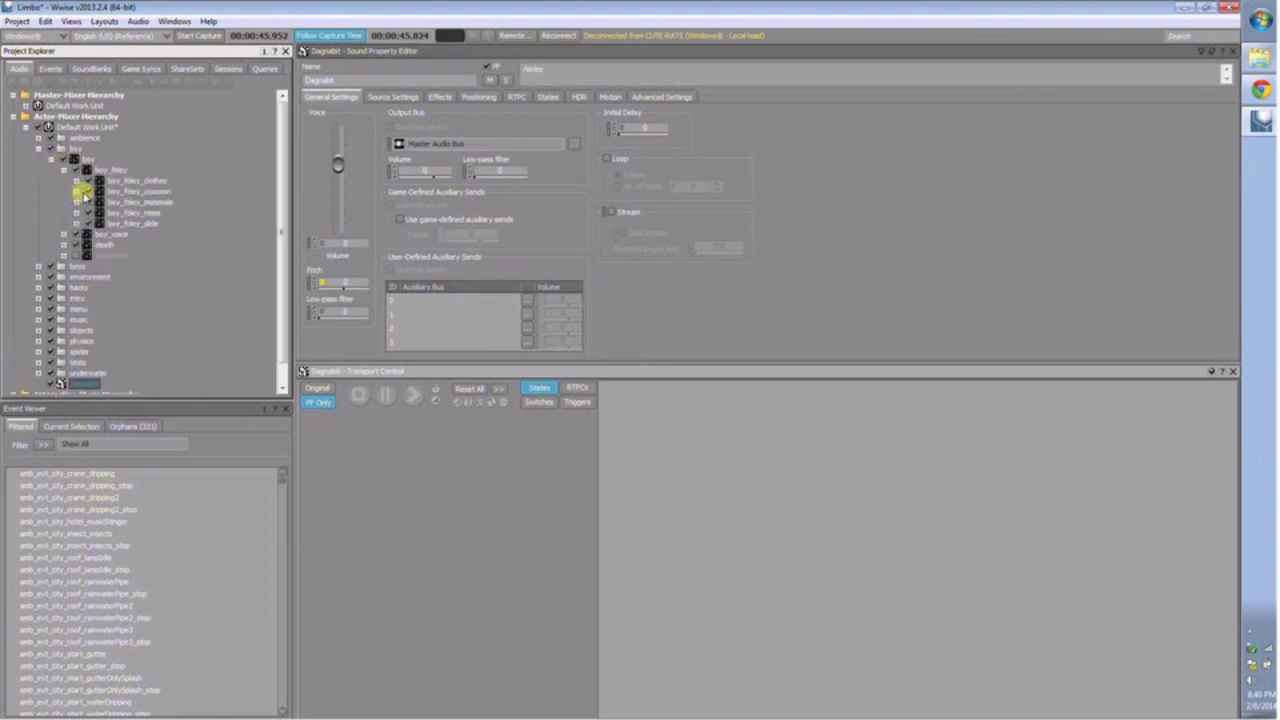
{"action": "left_click", "coordinate": [77, 212]}
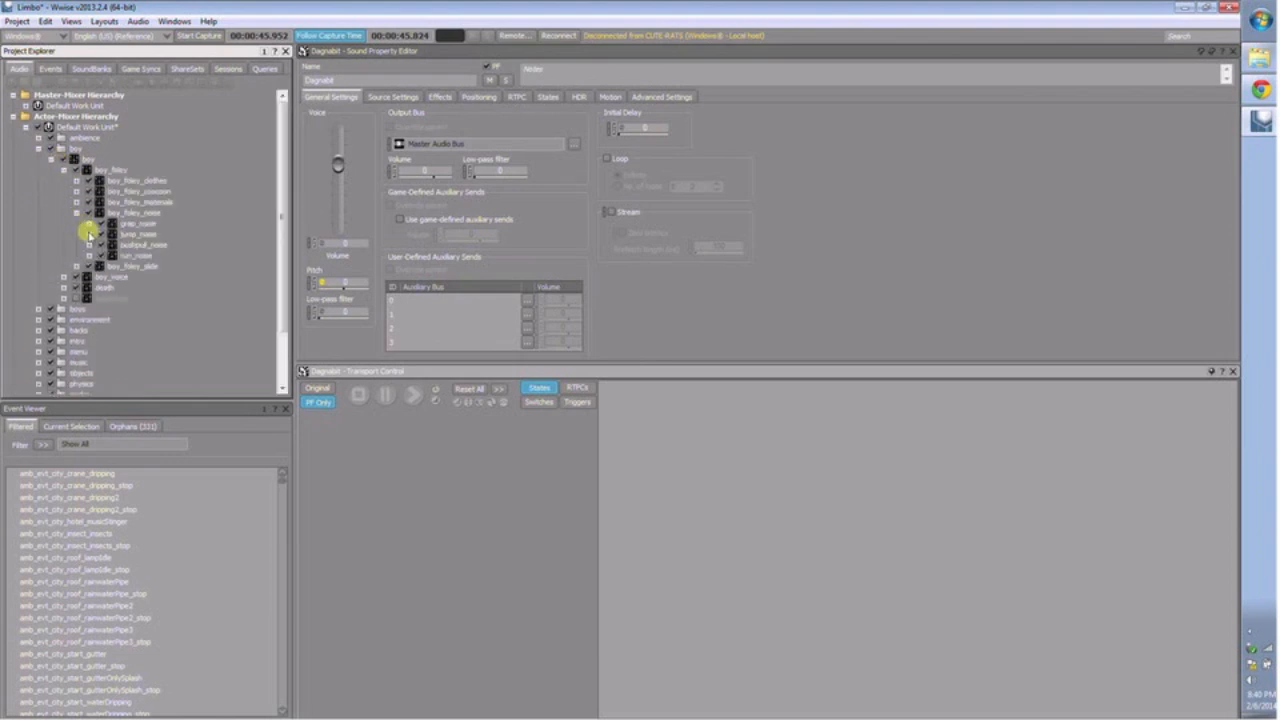
{"action": "left_click", "coordinate": [89, 234]}
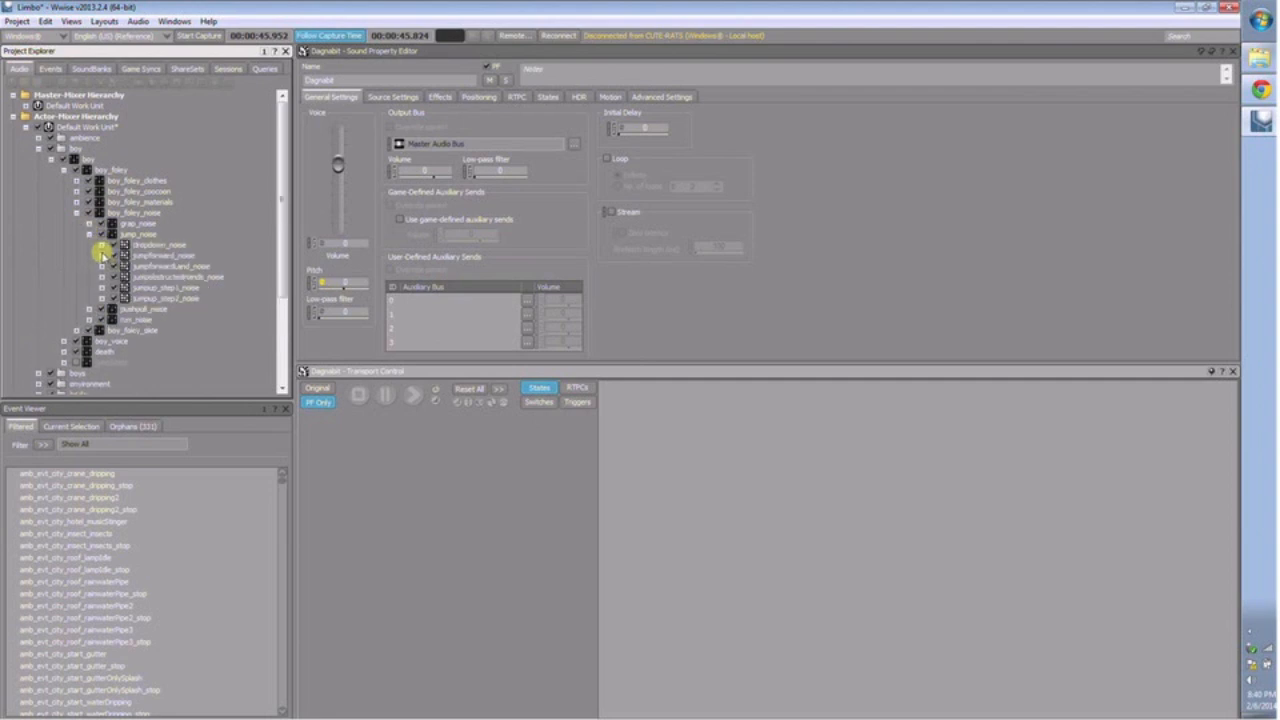
{"action": "left_click", "coordinate": [102, 255]}
{"action": "left_click", "coordinate": [162, 256]}
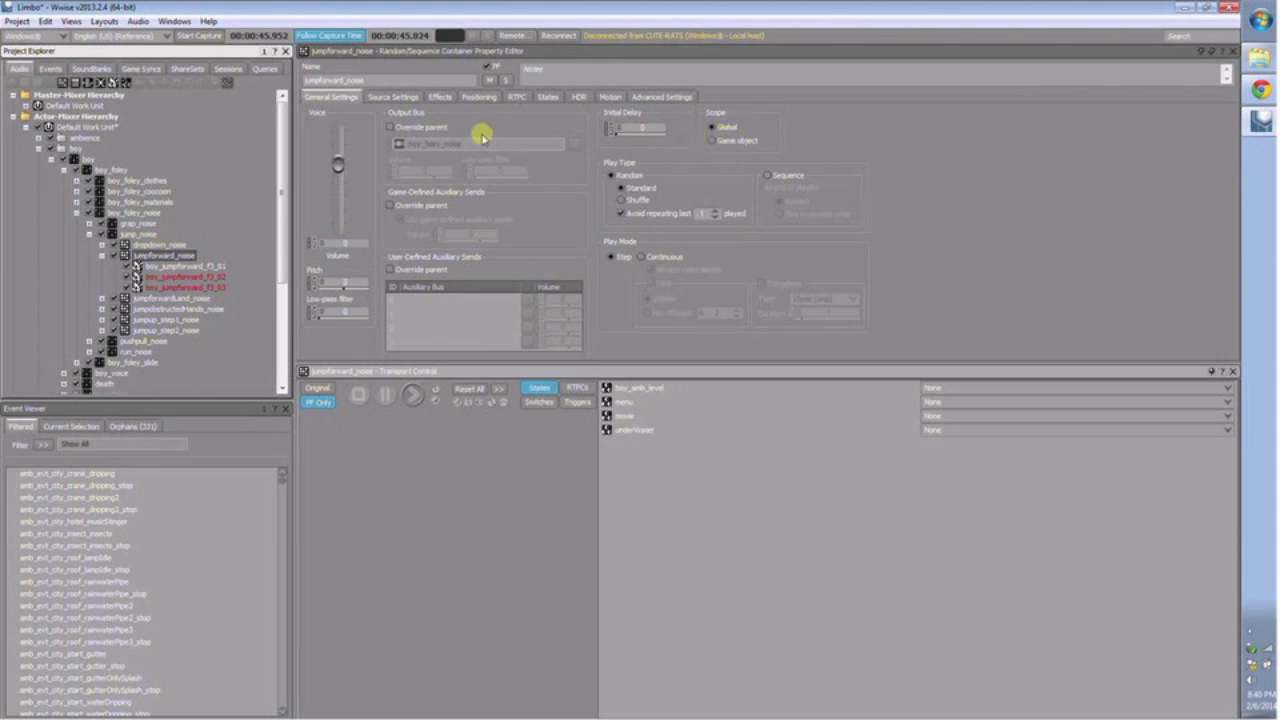
{"action": "left_click", "coordinate": [47, 70]}
{"action": "left_click", "coordinate": [118, 223]}
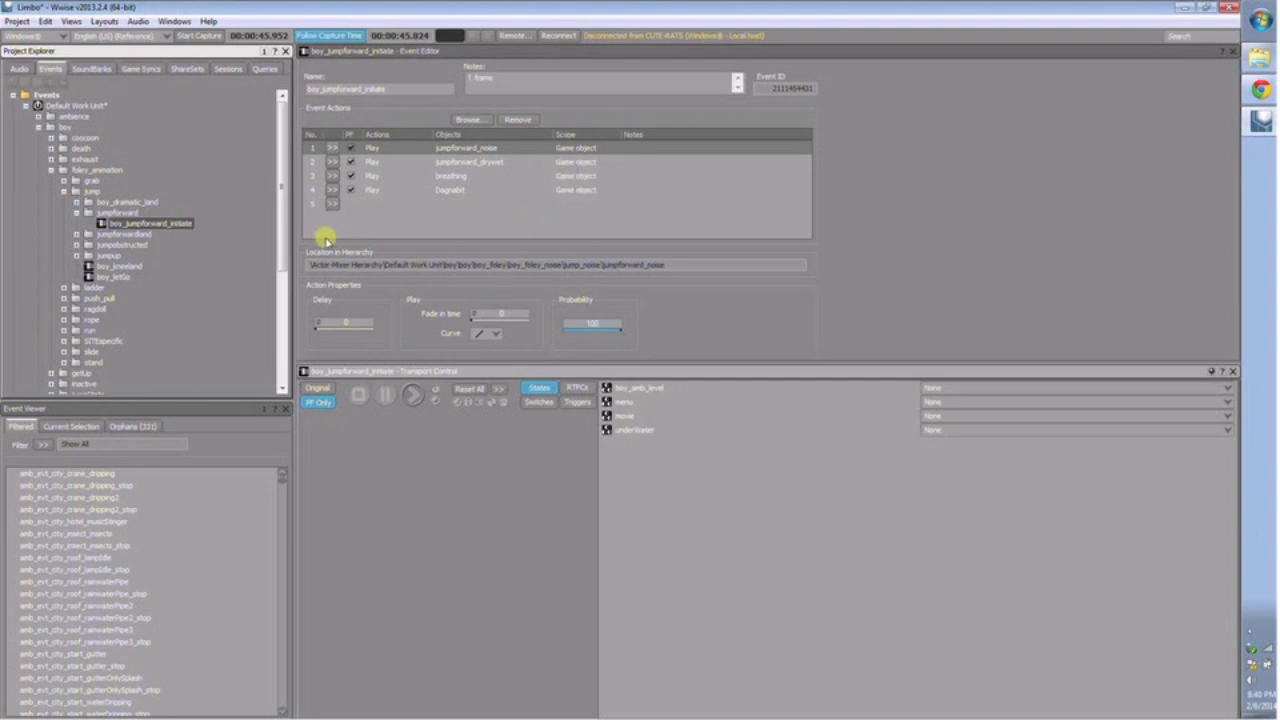
- Return to the SoundBank layout, regenerate the SoundBanks with the updated jump event, and close the report
{"action": "key", "text": "F7"}
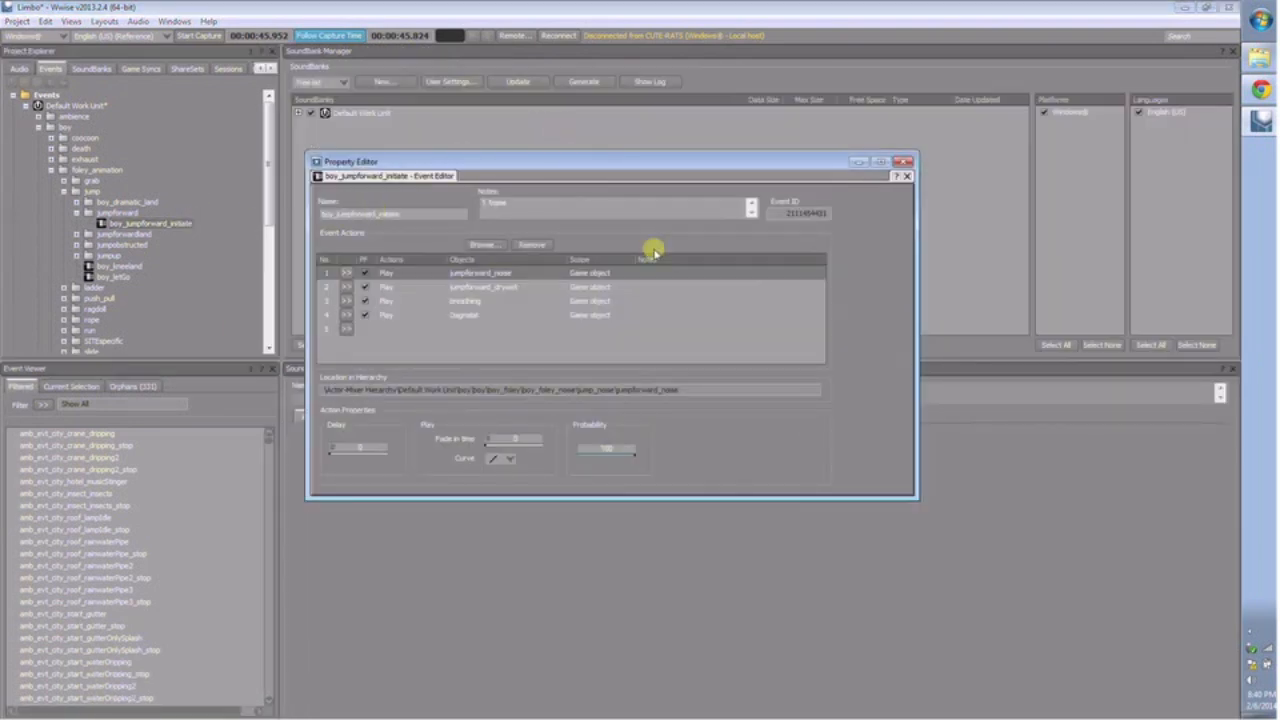
{"action": "left_click", "coordinate": [903, 162]}
{"action": "left_click", "coordinate": [594, 80]}
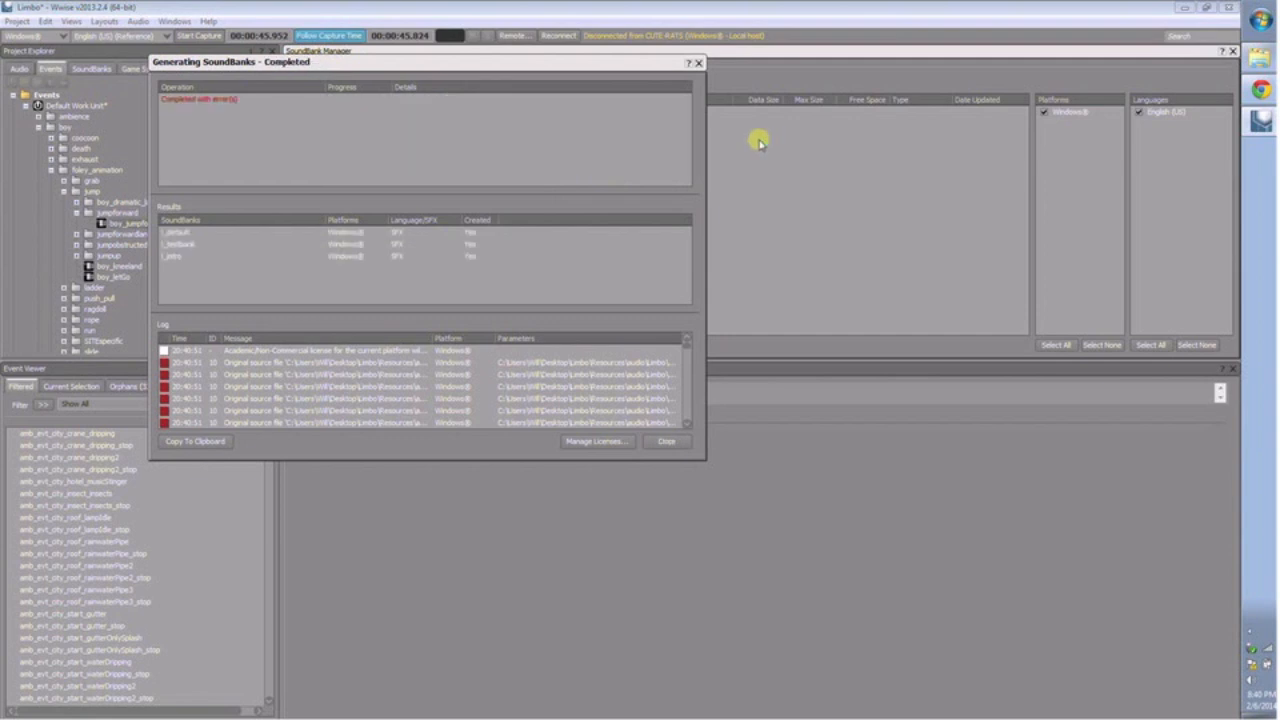
{"action": "left_click", "coordinate": [698, 64]}
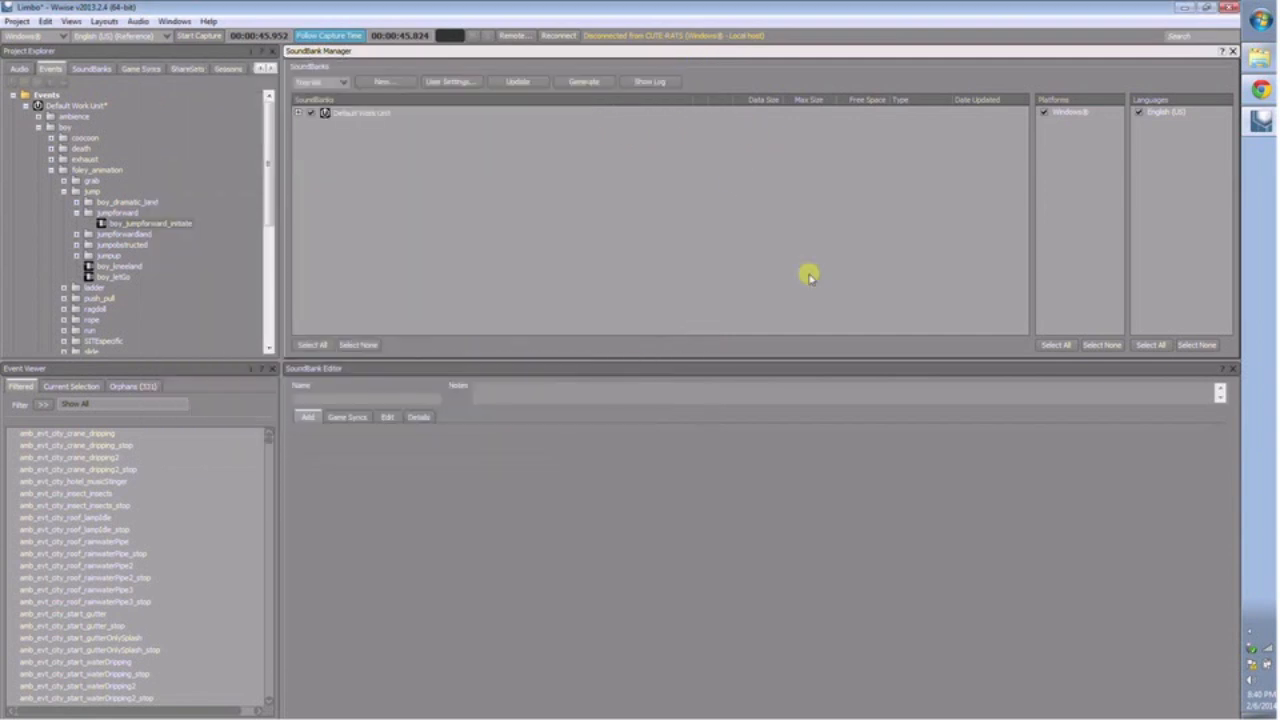
- Launch Limbo from the PlayGame folder, move its window clear of the Wwise toolbar, and reconnect Wwise to the running game
{"action": "mouse_move", "coordinate": [1250, 62]}
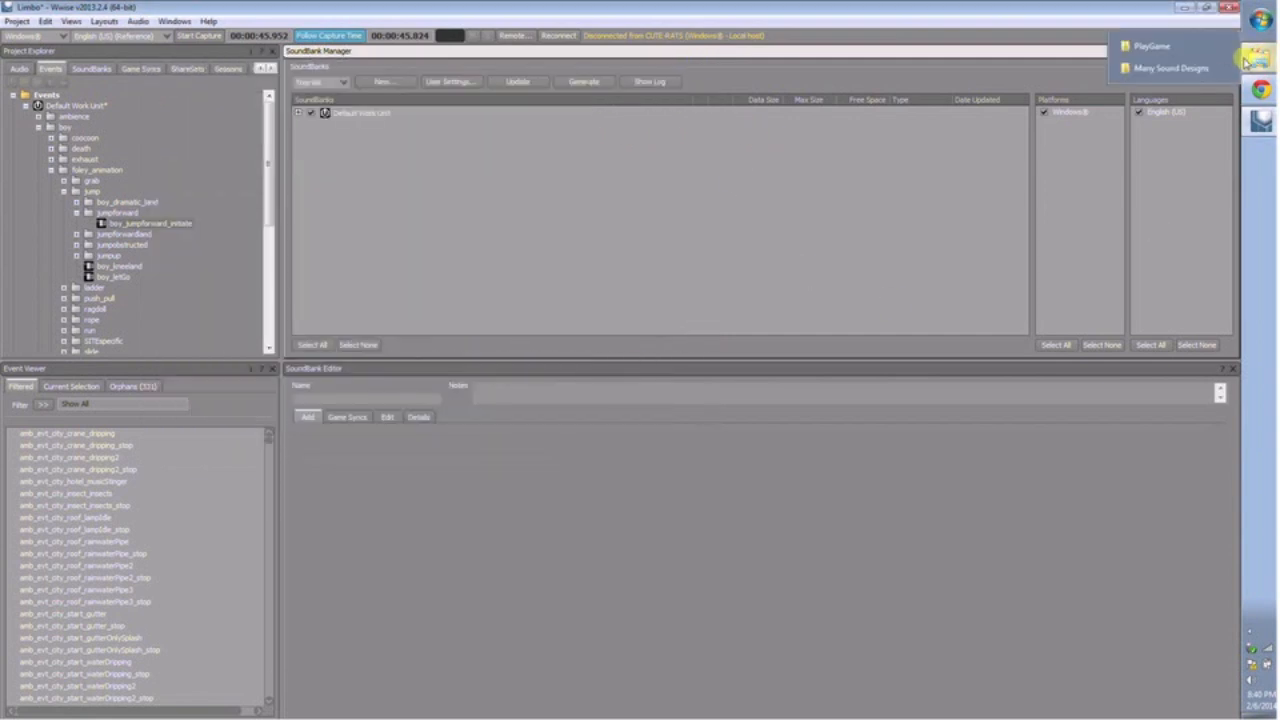
{"action": "left_click", "coordinate": [1190, 48]}
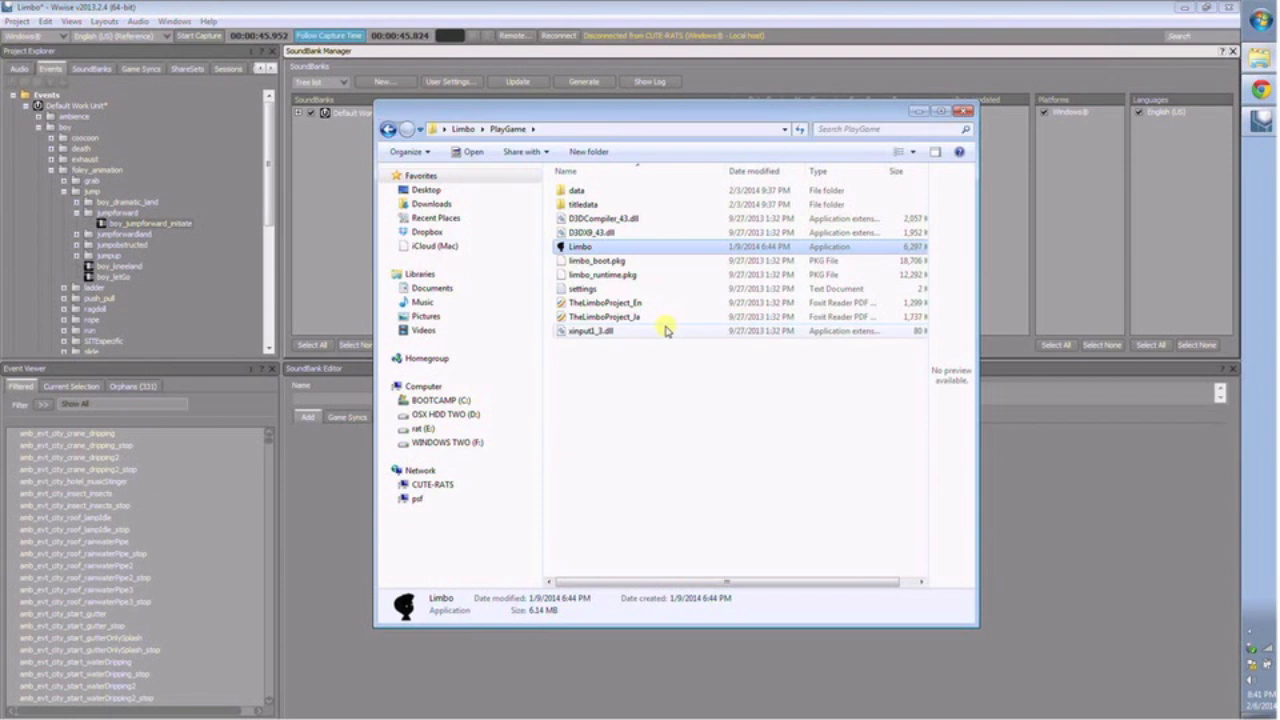
{"action": "double_click", "coordinate": [600, 249]}
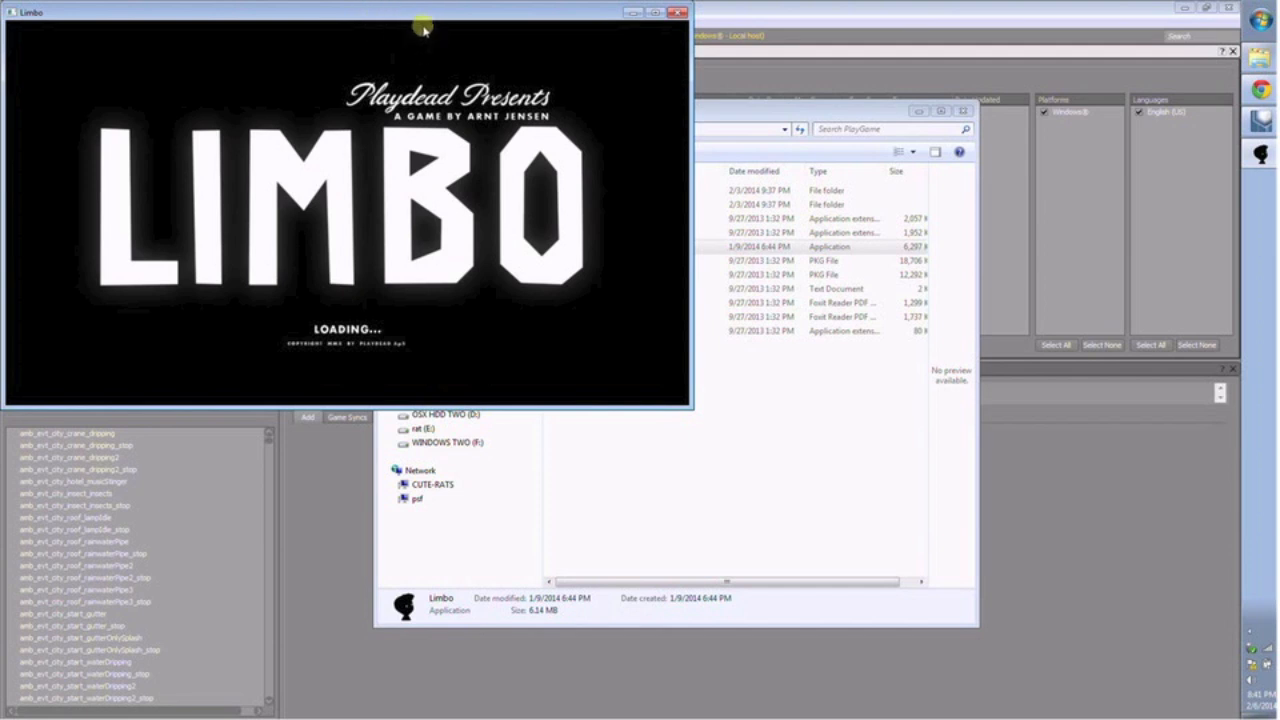
{"action": "left_click_drag", "start_coordinate": [438, 12], "coordinate": [661, 208]}
{"action": "left_click", "coordinate": [560, 36]}
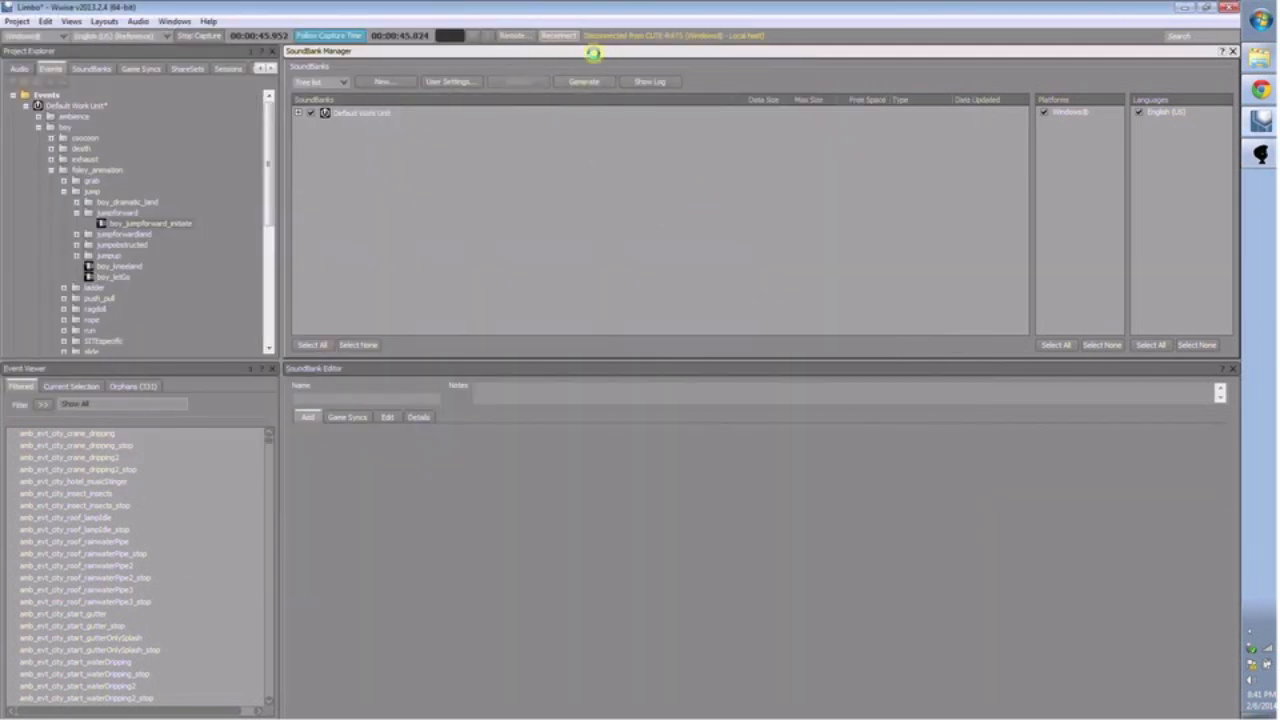
- Return to the Limbo window, resume the game, make the boy jump repeatedly in both directions to test the sounds, and close it
{"action": "left_click", "coordinate": [1262, 158]}
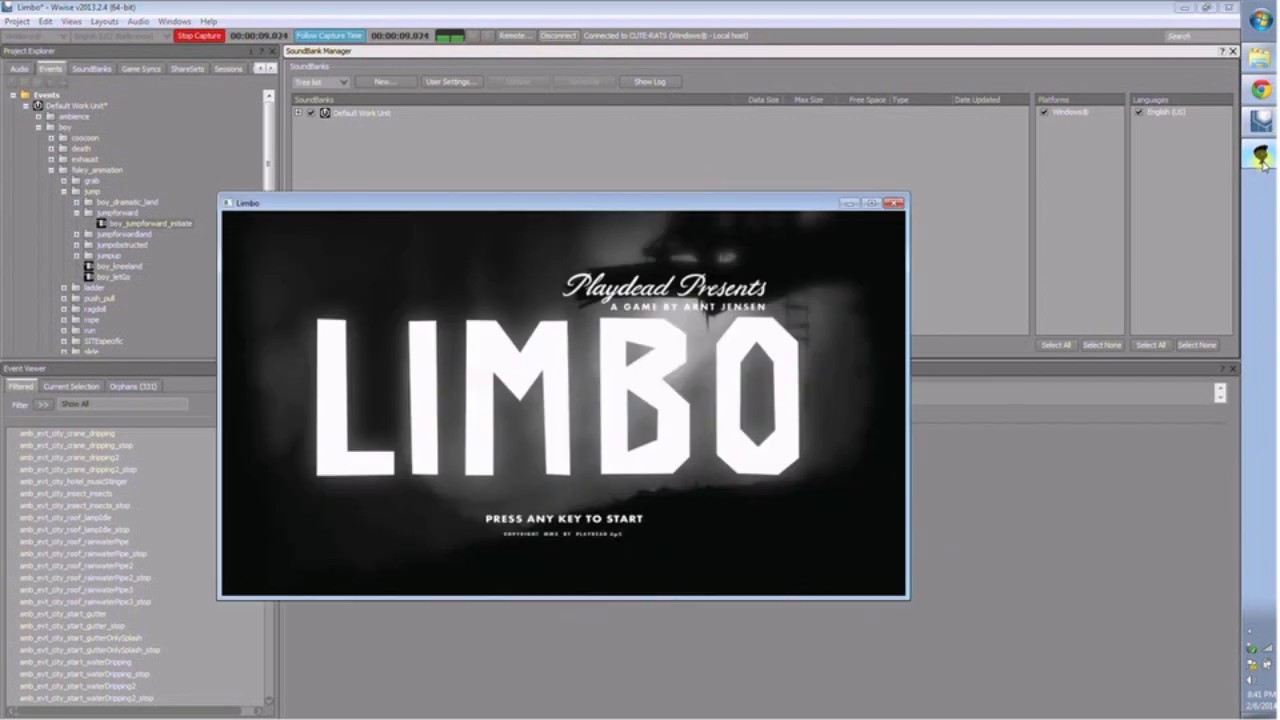
{"action": "left_click_drag", "start_coordinate": [605, 205], "coordinate": [666, 158]}
{"action": "key", "text": "Return"}
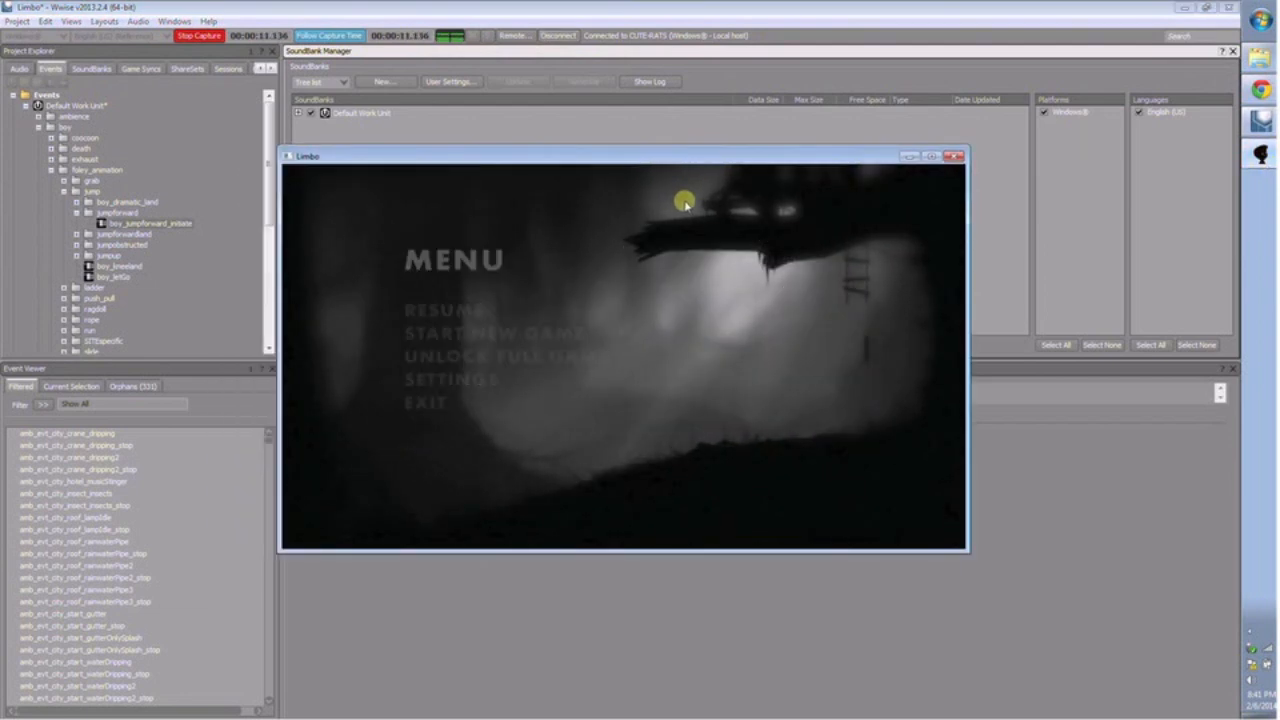
{"action": "key", "text": "Return"}
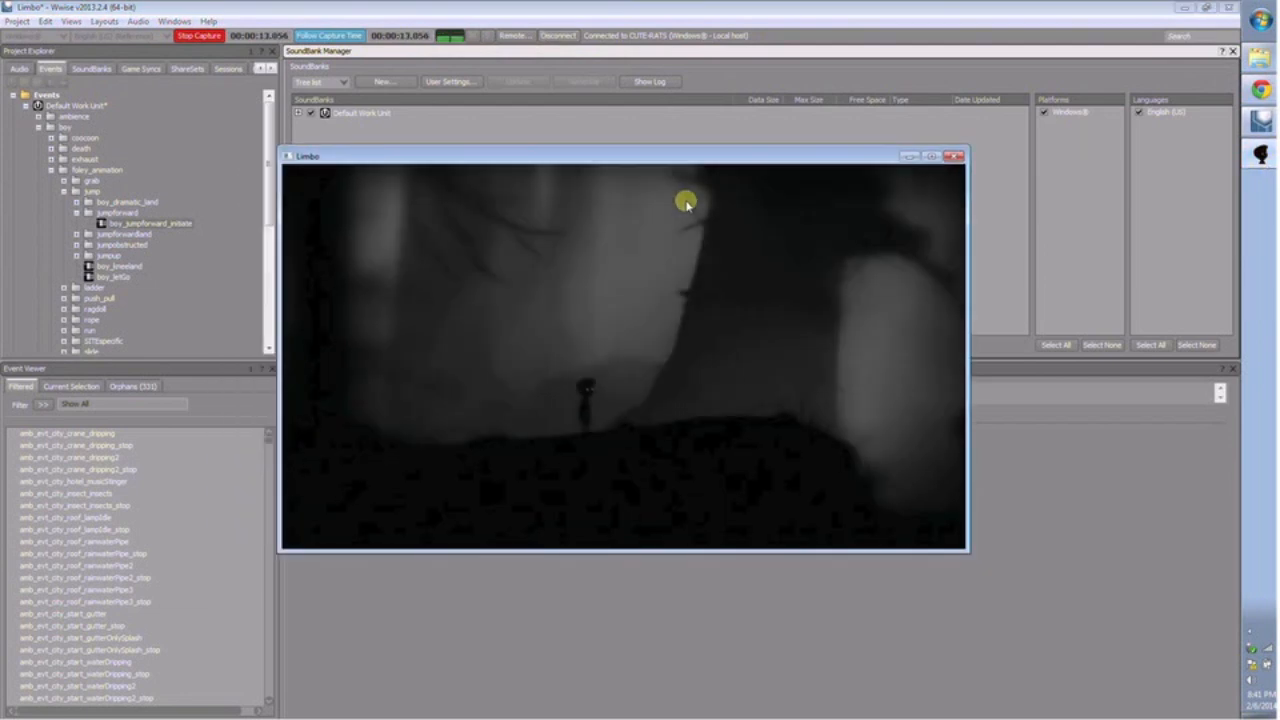
{"action": "key", "text": "Left"}
{"action": "key", "text": "Up"}
{"action": "key", "text": "Right"}
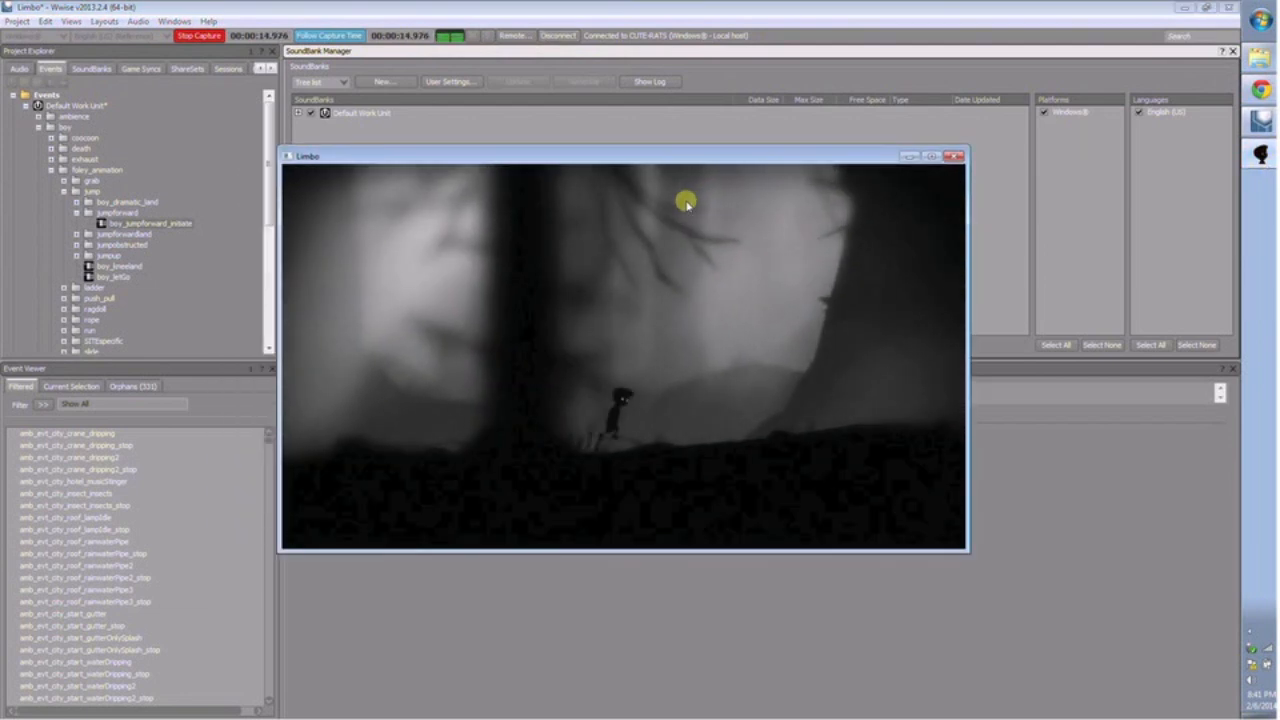
{"action": "key", "text": "Up"}
{"action": "key", "text": "Left"}
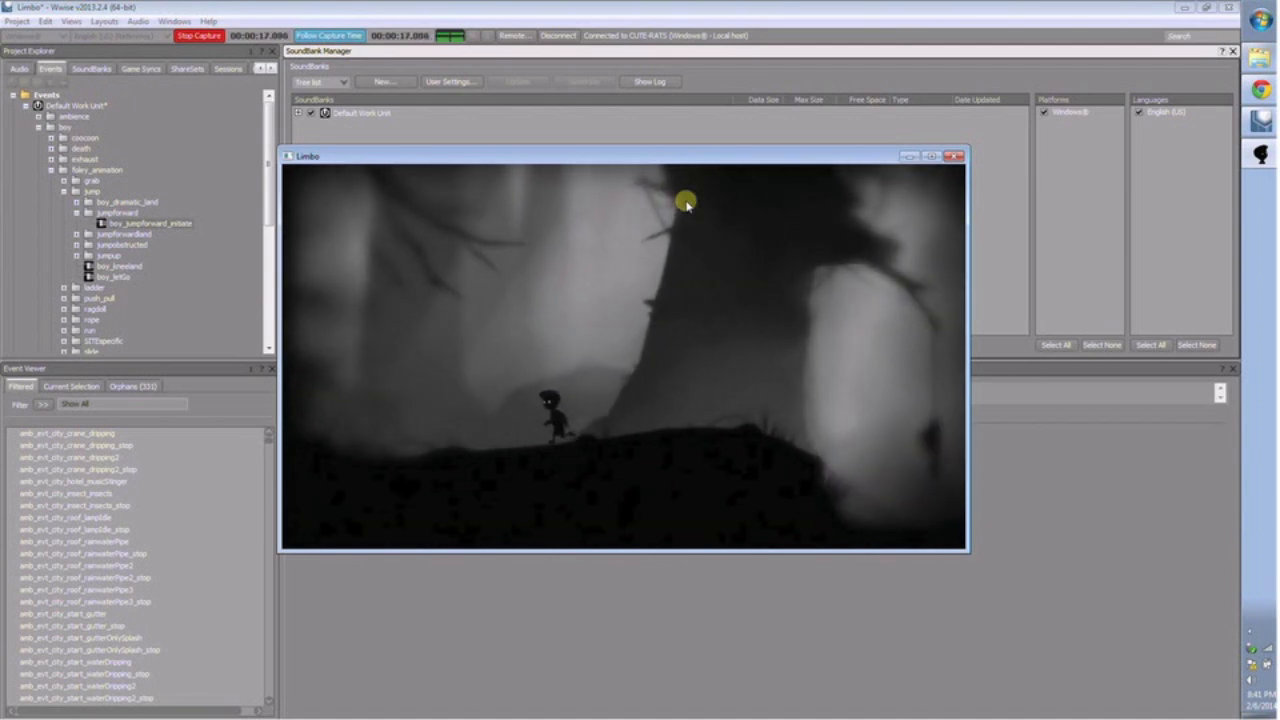
{"action": "key", "text": "Up"}
{"action": "key", "text": "Right"}
{"action": "key", "text": "Up"}
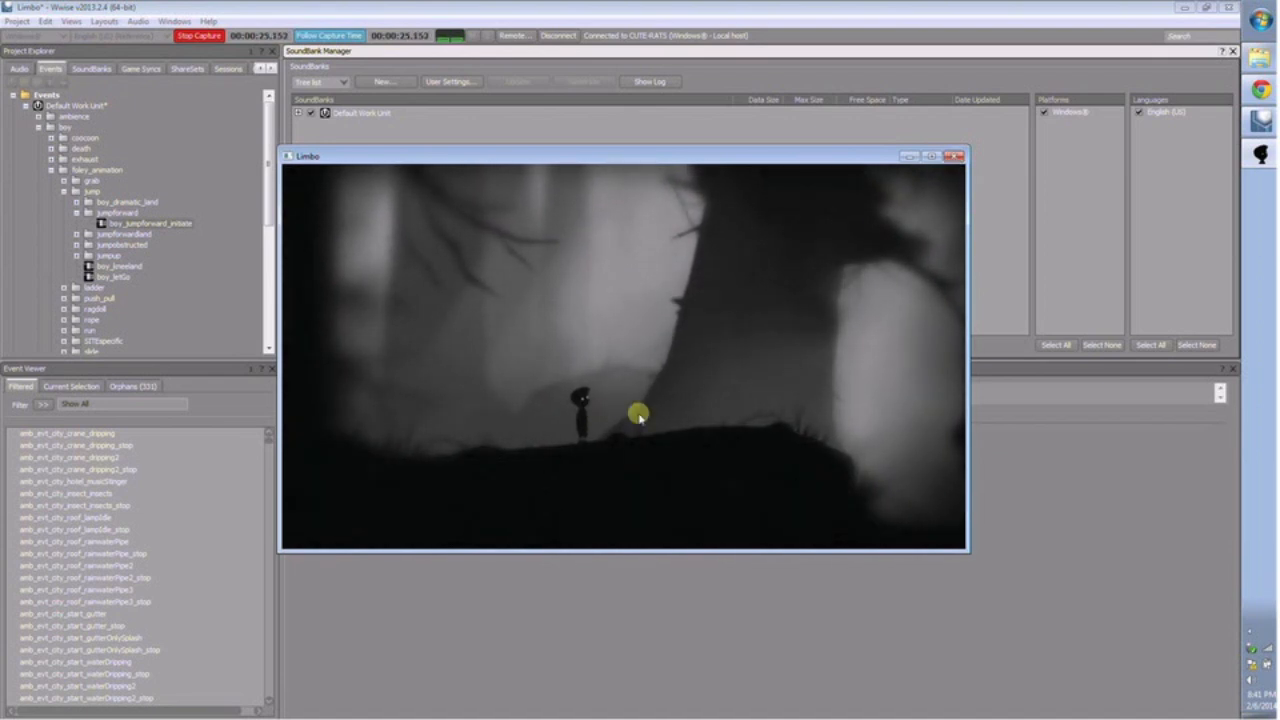
{"action": "key", "text": "Left"}
{"action": "key", "text": "Up"}
{"action": "key", "text": "Right"}
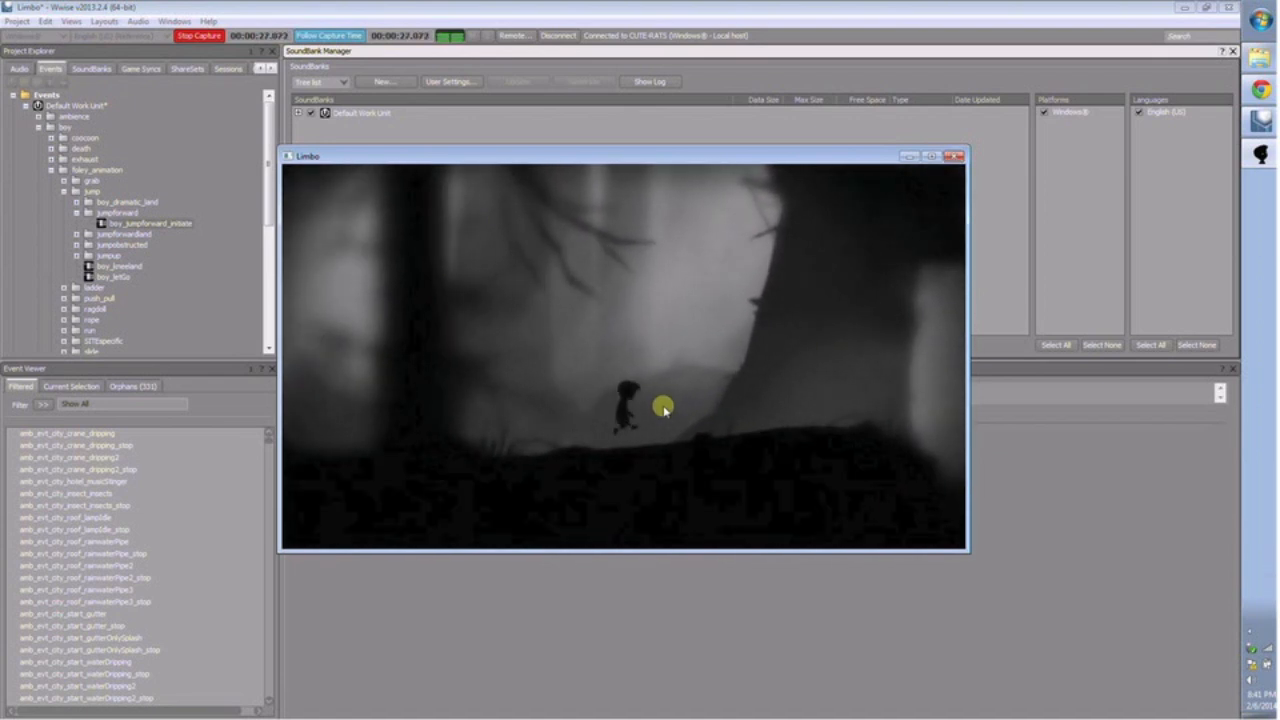
{"action": "left_click", "coordinate": [953, 156]}
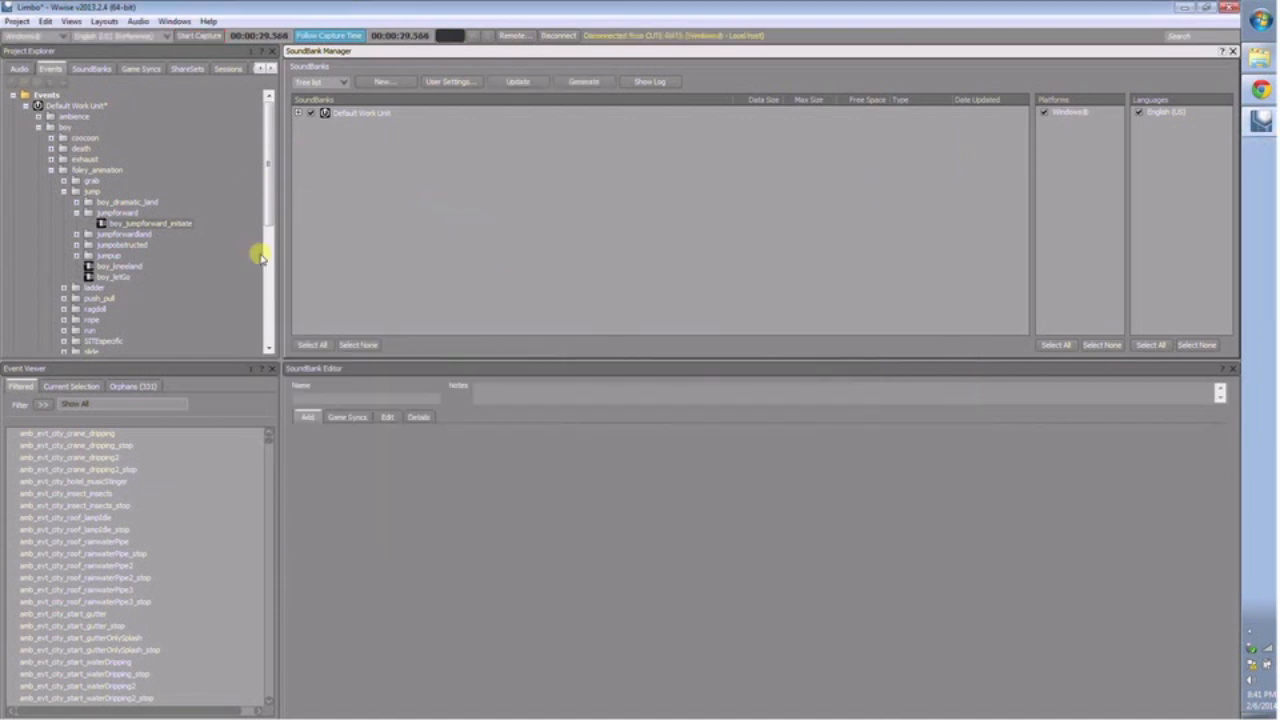
- In Dagnabit's Advanced Settings, limit sound instances to 1 per game object and discard the newest instance when priority is equal
{"action": "left_click", "coordinate": [18, 70]}
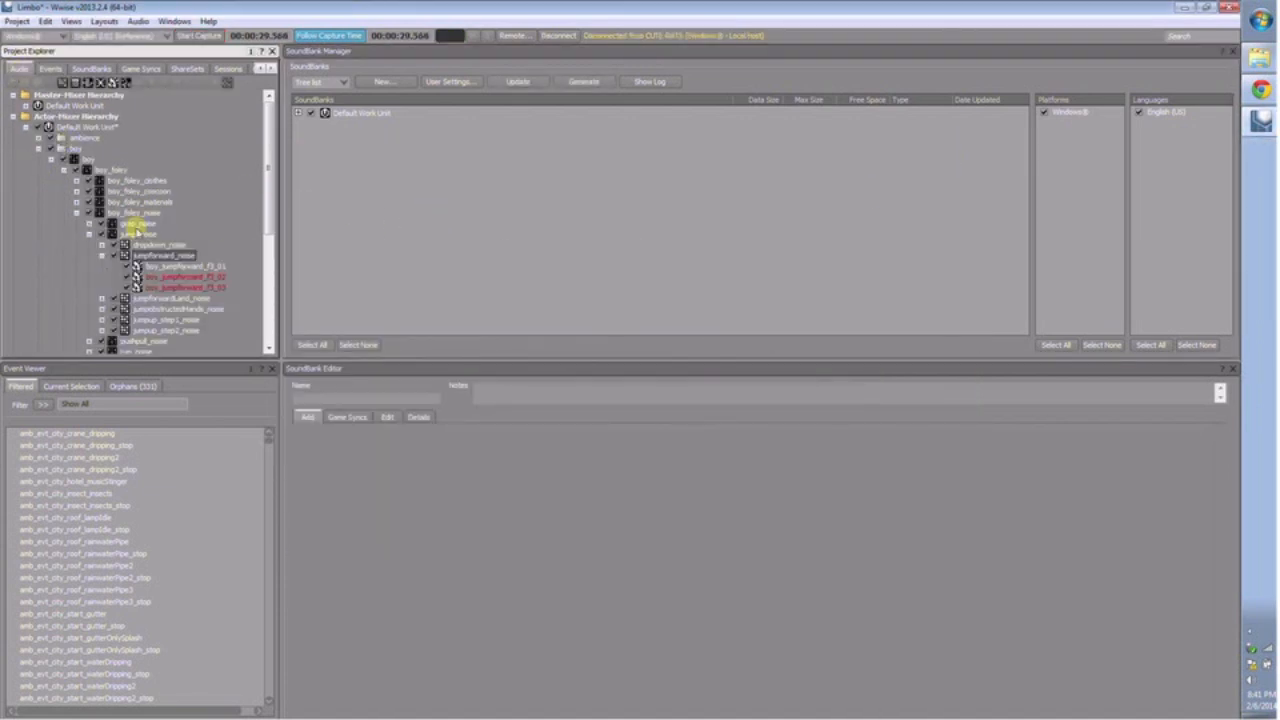
{"action": "left_click", "coordinate": [38, 149]}
{"action": "left_click", "coordinate": [38, 266]}
{"action": "double_click", "coordinate": [82, 276]}
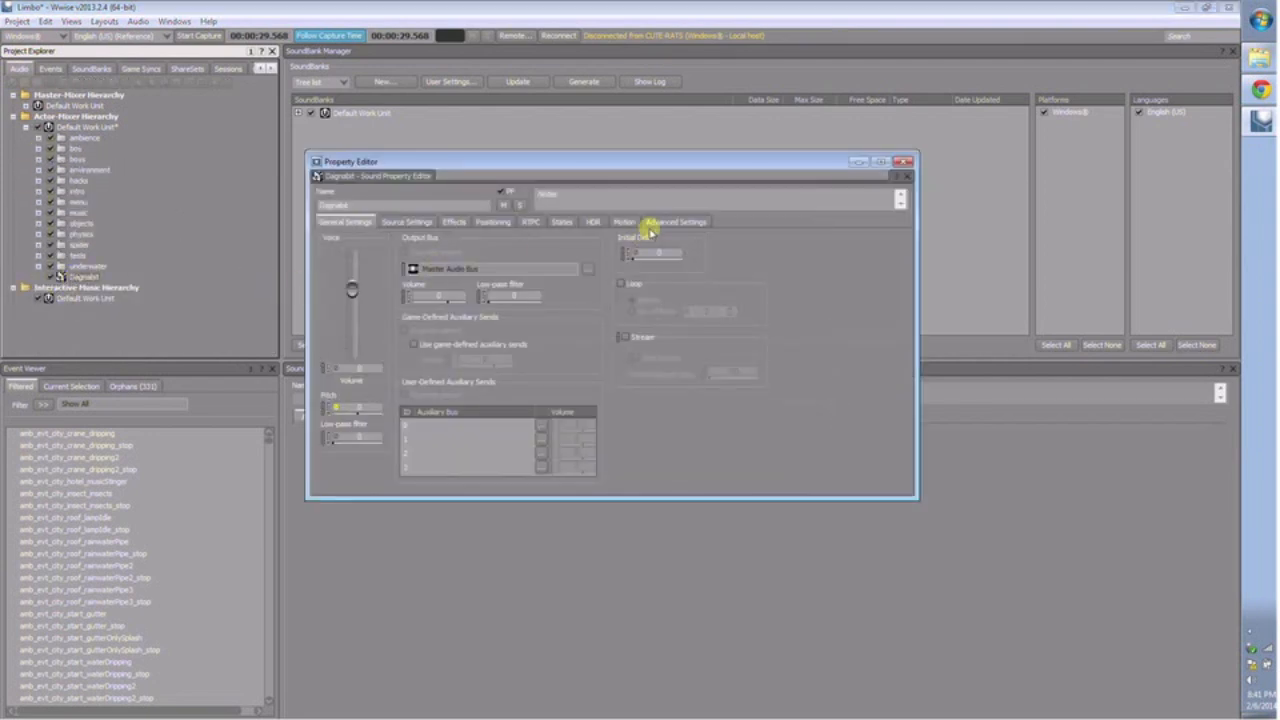
{"action": "left_click", "coordinate": [665, 222]}
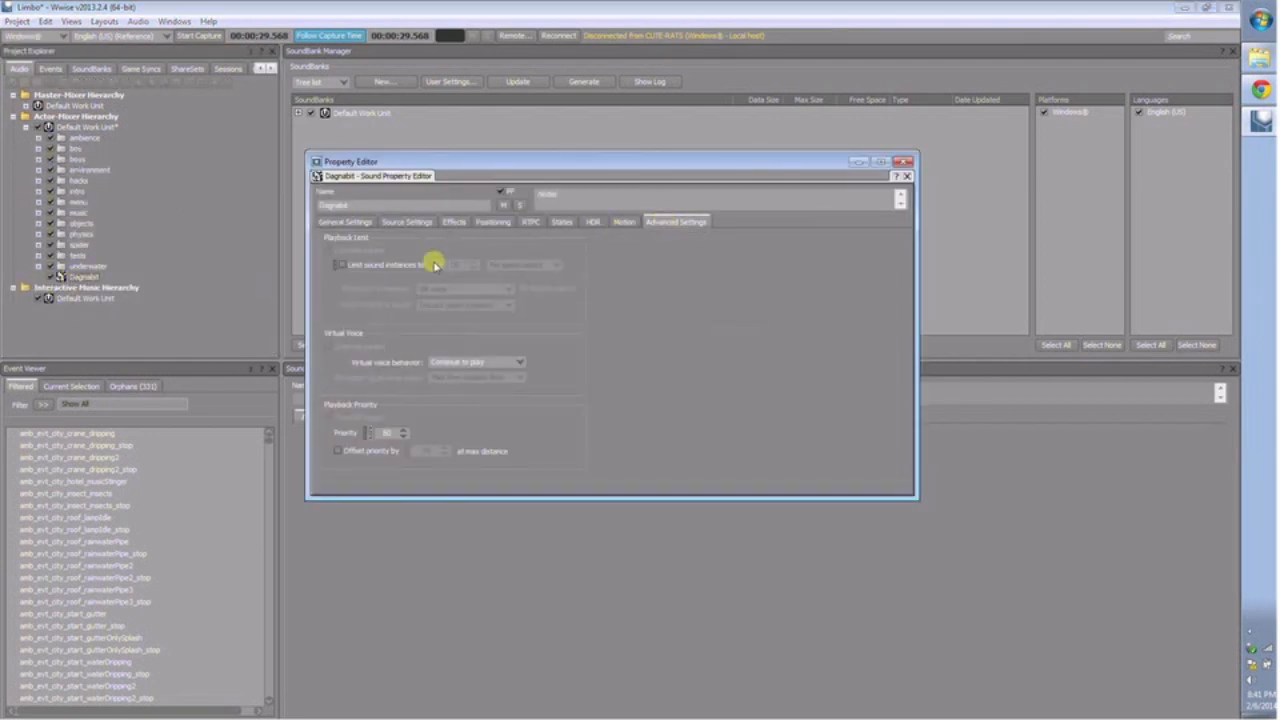
{"action": "left_click", "coordinate": [340, 265]}
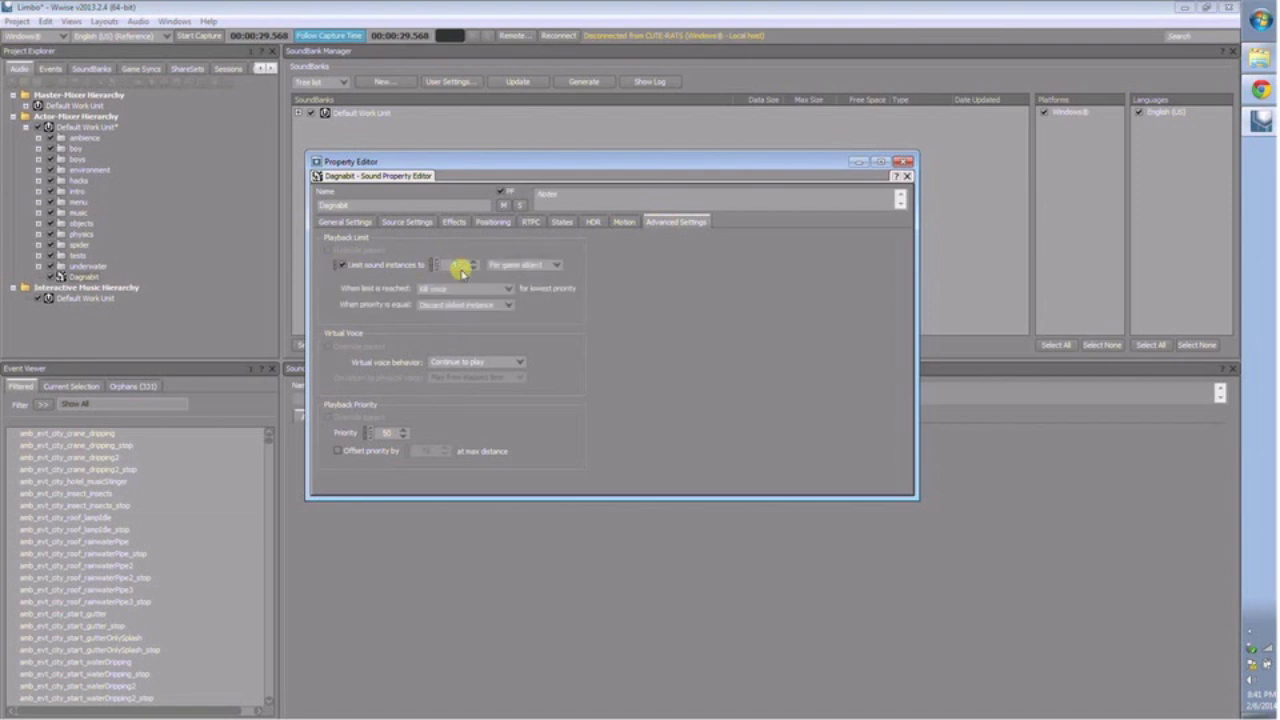
{"action": "left_click", "coordinate": [462, 304]}
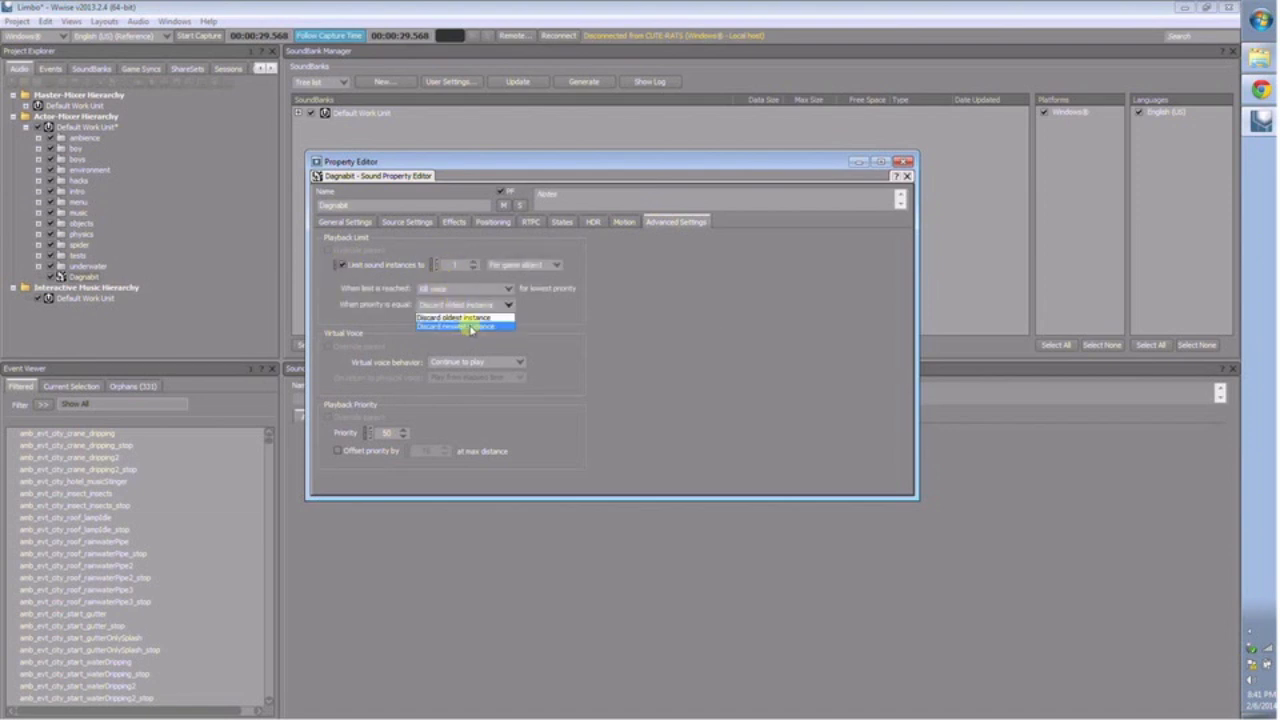
{"action": "left_click", "coordinate": [468, 327]}
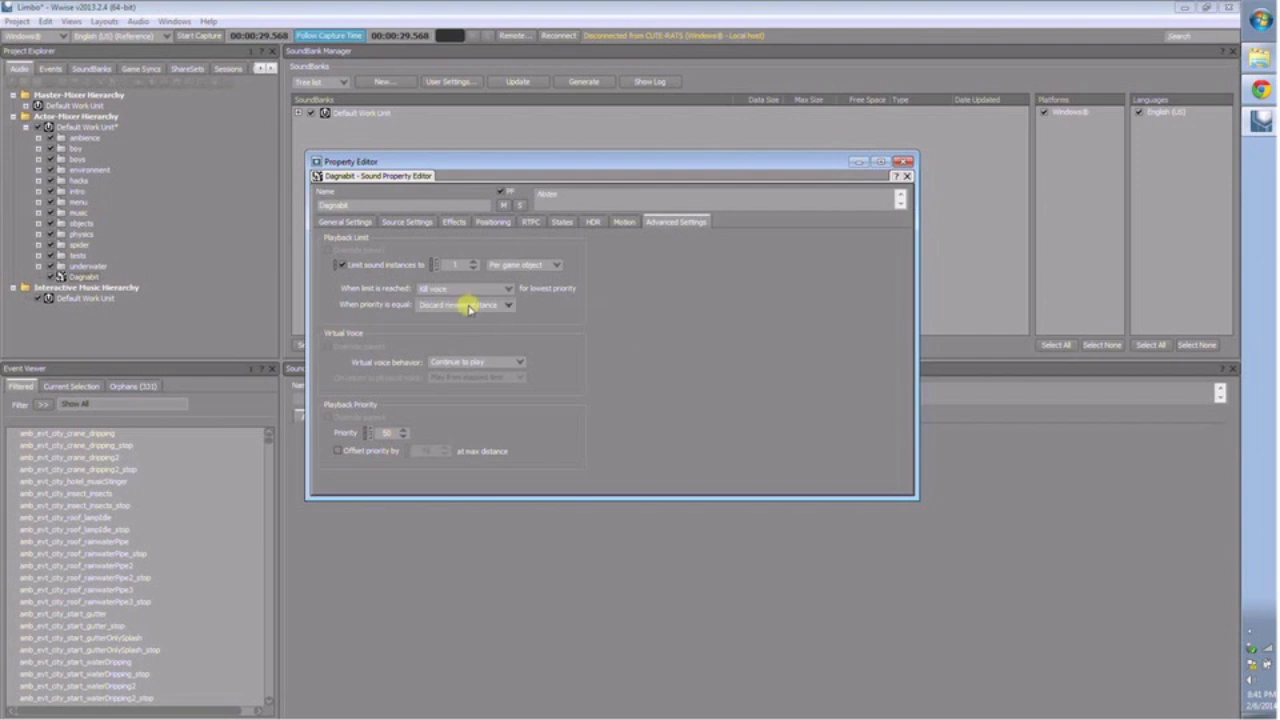
- Close Dagnabit's property editor, regenerate the SoundBanks with its new playback limit, and dismiss the generation report
{"action": "left_click", "coordinate": [904, 161]}
{"action": "left_click", "coordinate": [585, 81]}
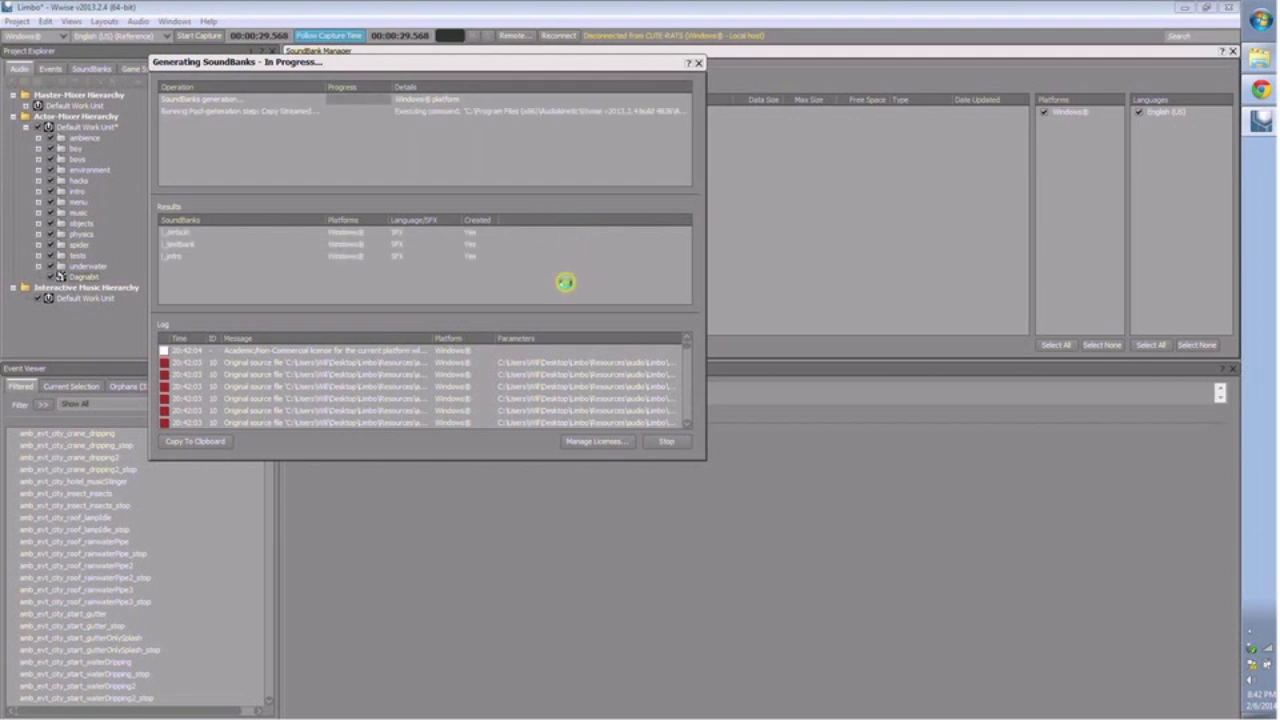
{"action": "left_click", "coordinate": [672, 442]}
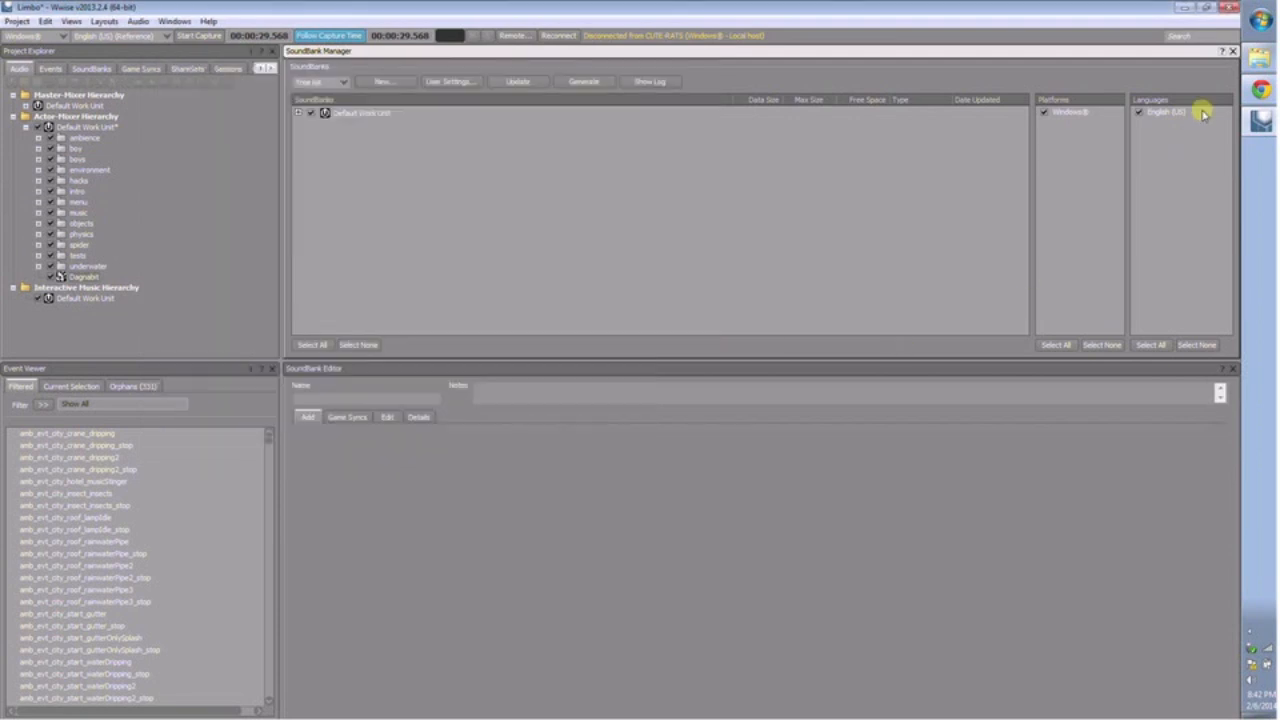
- Switch to the PlayGame folder, launch Limbo, and continue past the title screen into gameplay
{"action": "mouse_move", "coordinate": [1258, 58]}
{"action": "left_click", "coordinate": [1160, 46]}
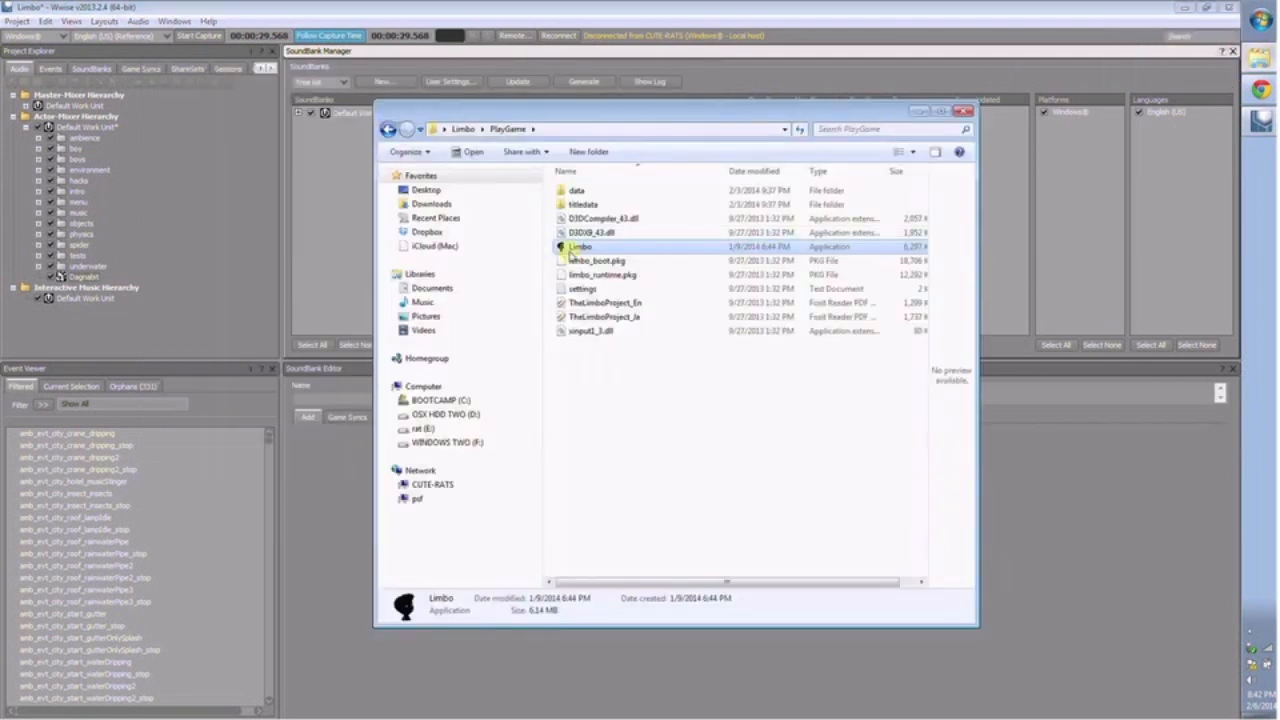
{"action": "double_click", "coordinate": [583, 246]}
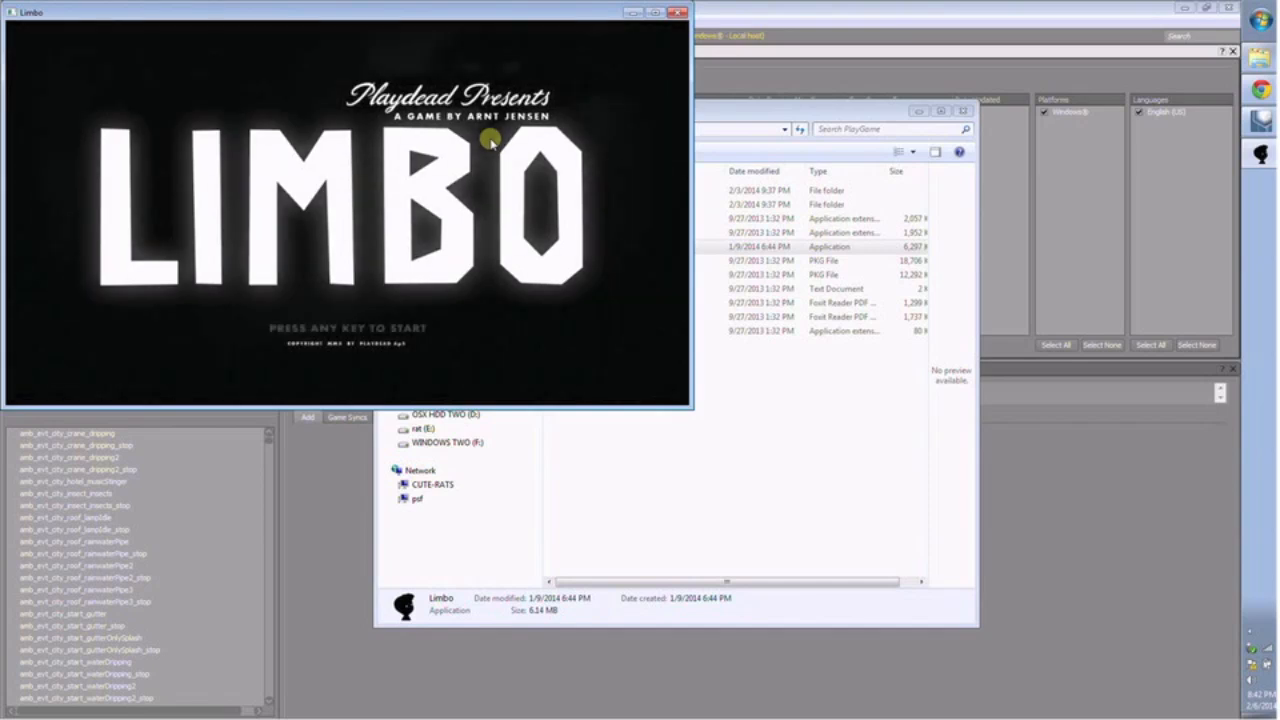
{"action": "key", "text": "Return"}
{"action": "key", "text": "Return"}
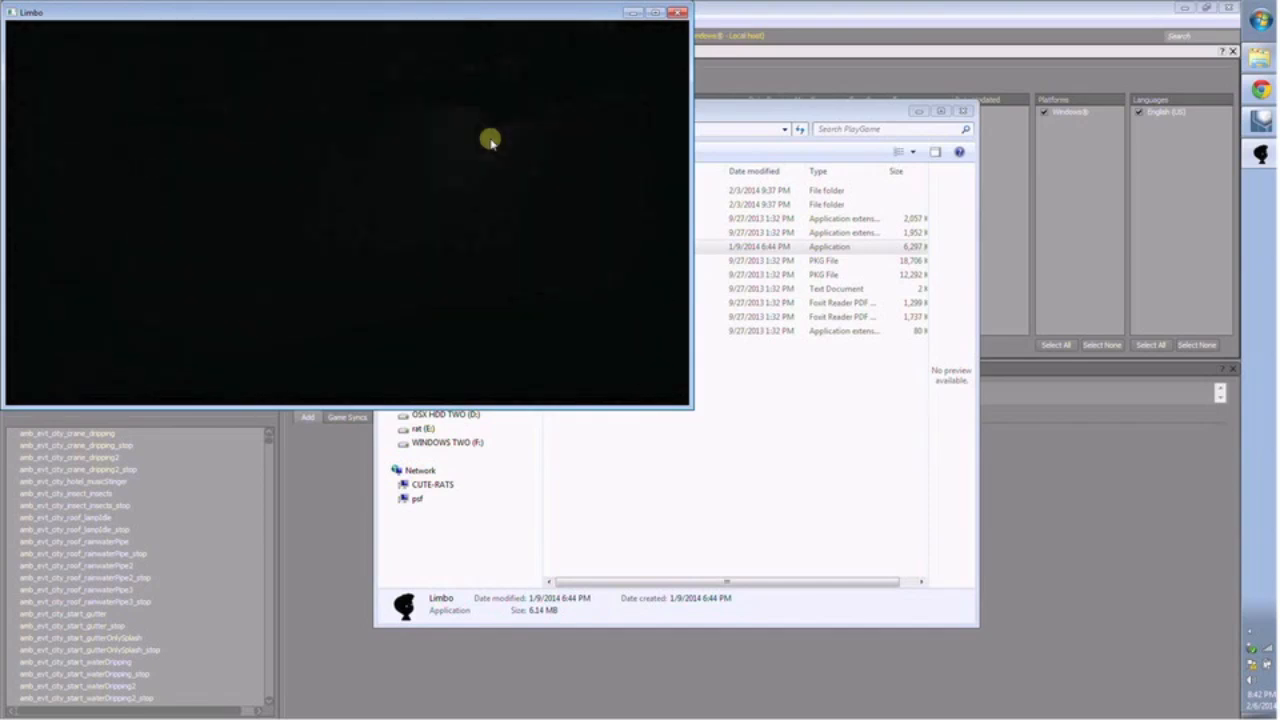
- Make the boy jump back and forth to test the limited Dagnabit sound, and close the game and the PlayGame folder
{"action": "key", "text": "Right"}
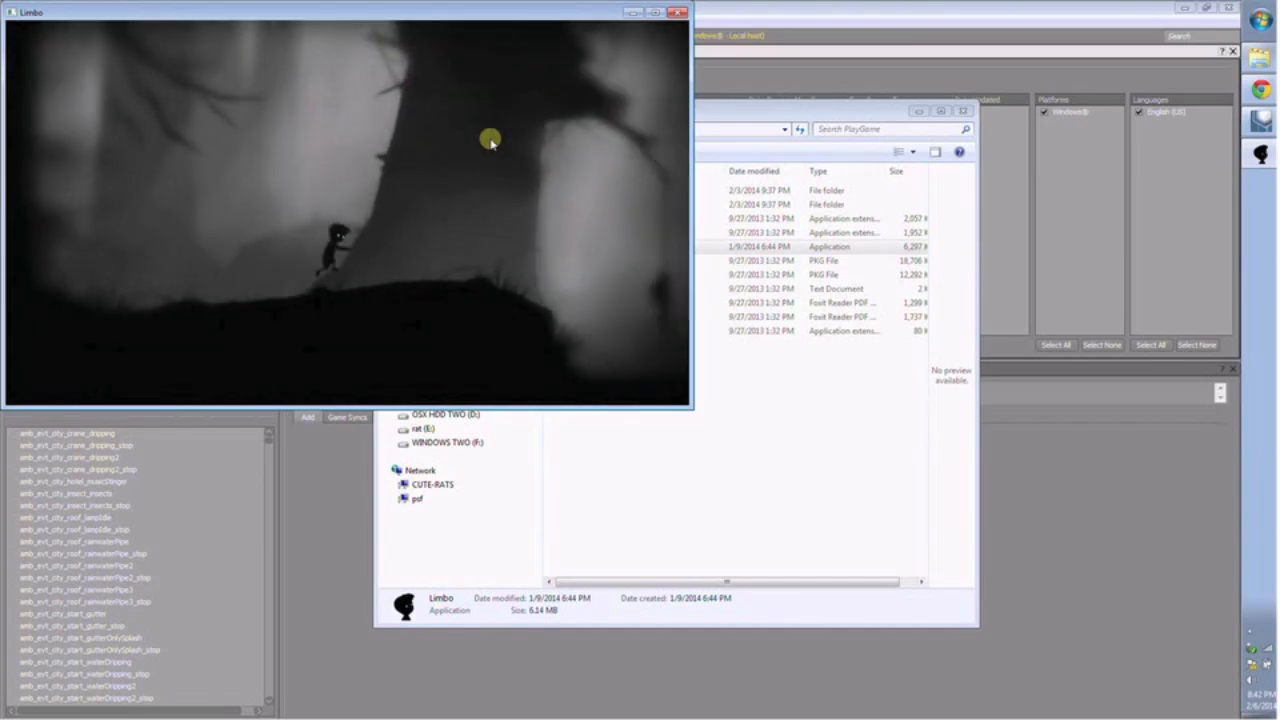
{"action": "key", "text": "Left"}
{"action": "key", "text": "Right"}
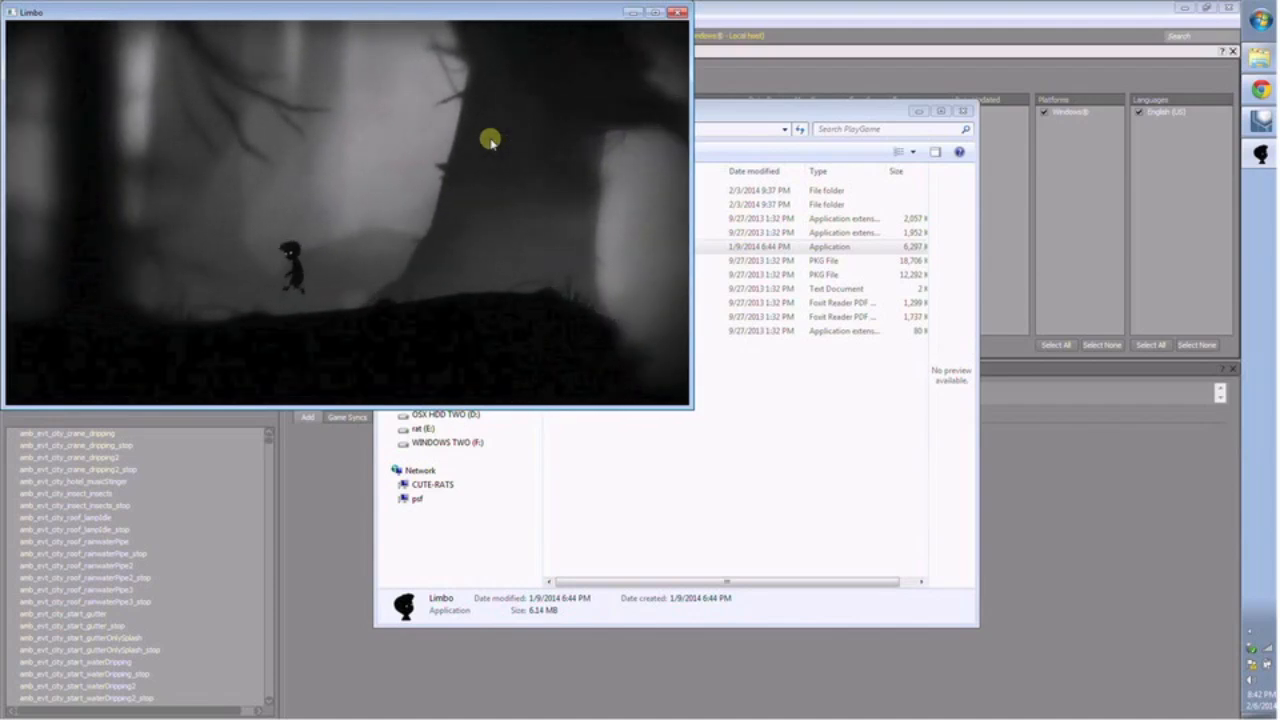
{"action": "key", "text": "Left"}
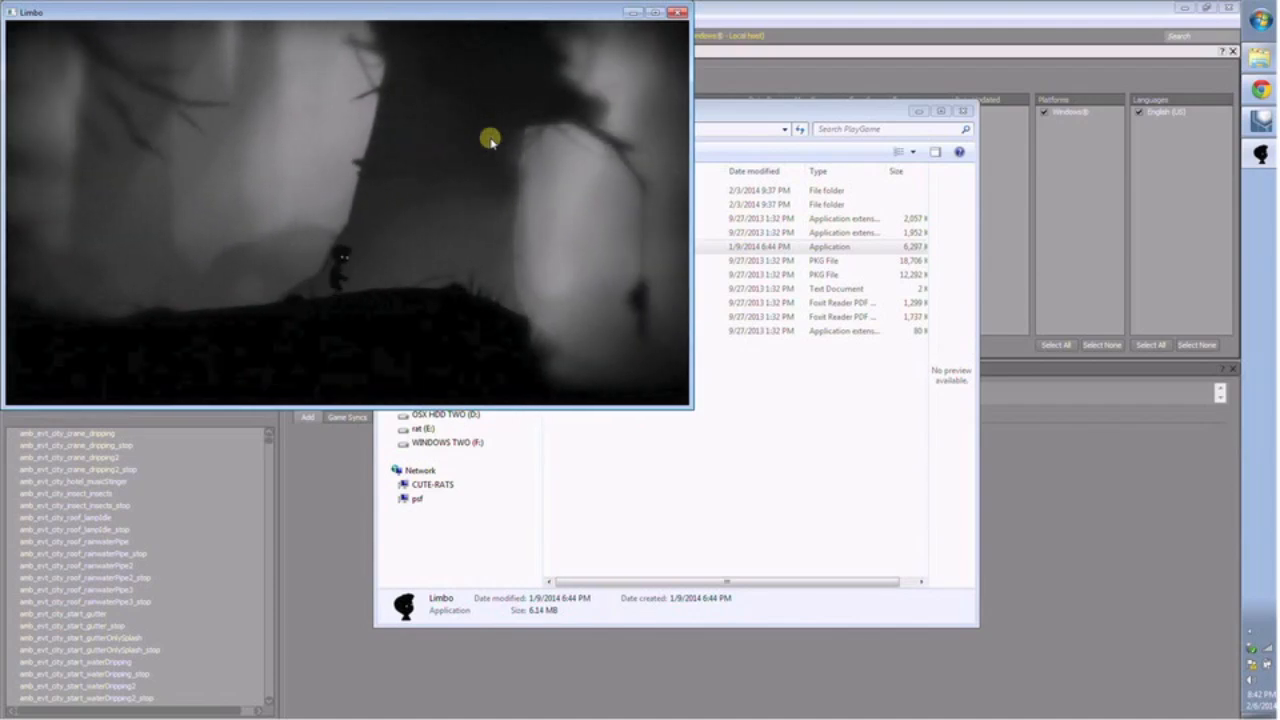
{"action": "key", "text": "Right"}
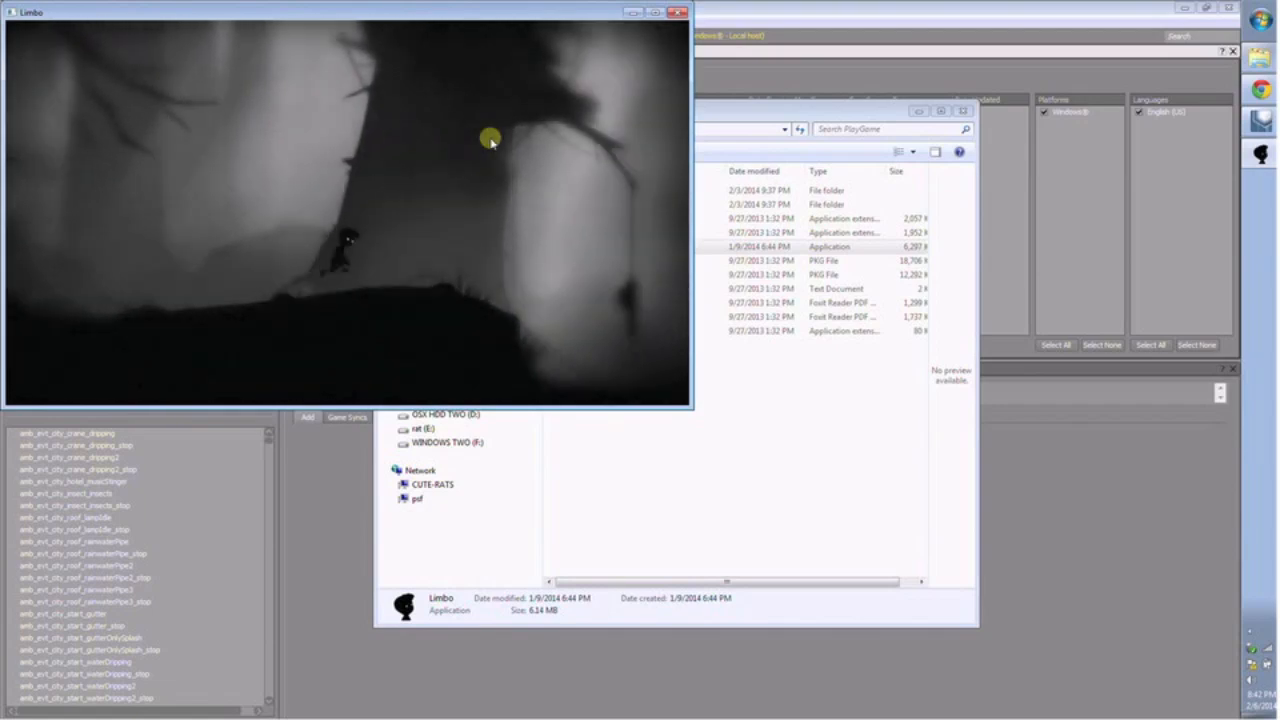
{"action": "key", "text": "Left"}
{"action": "key", "text": "Right"}
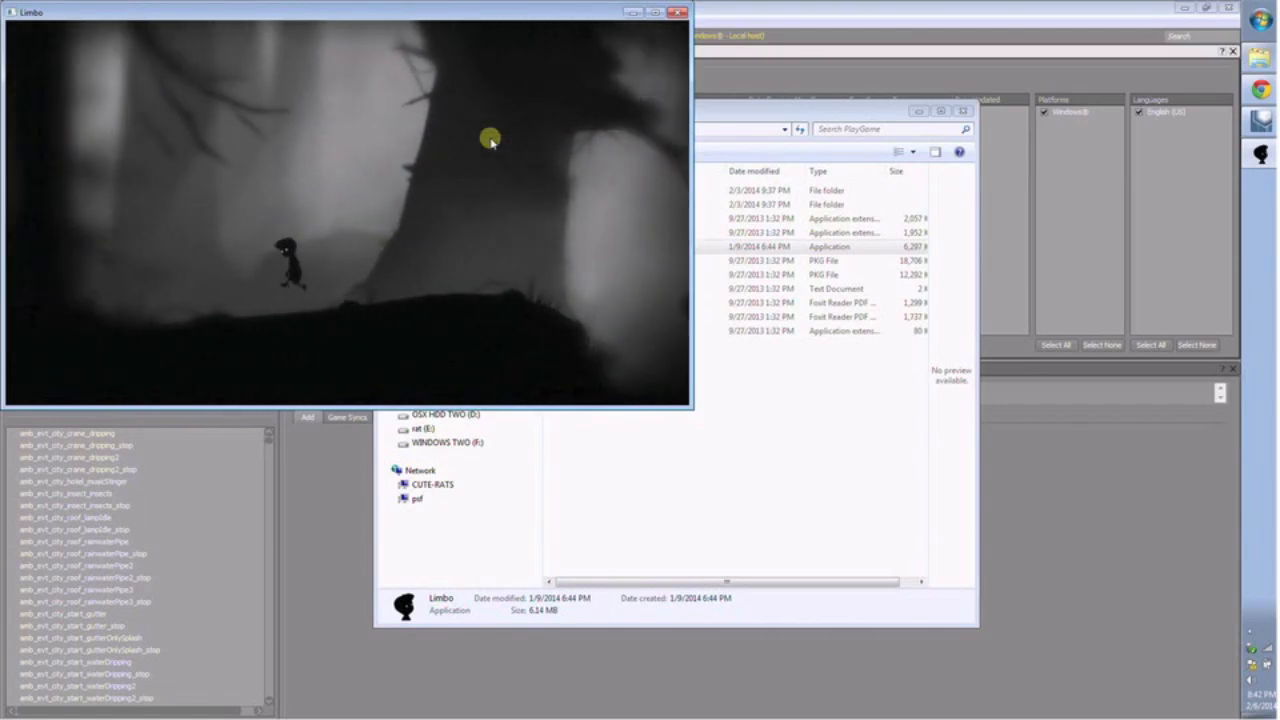
{"action": "left_click", "coordinate": [677, 14]}
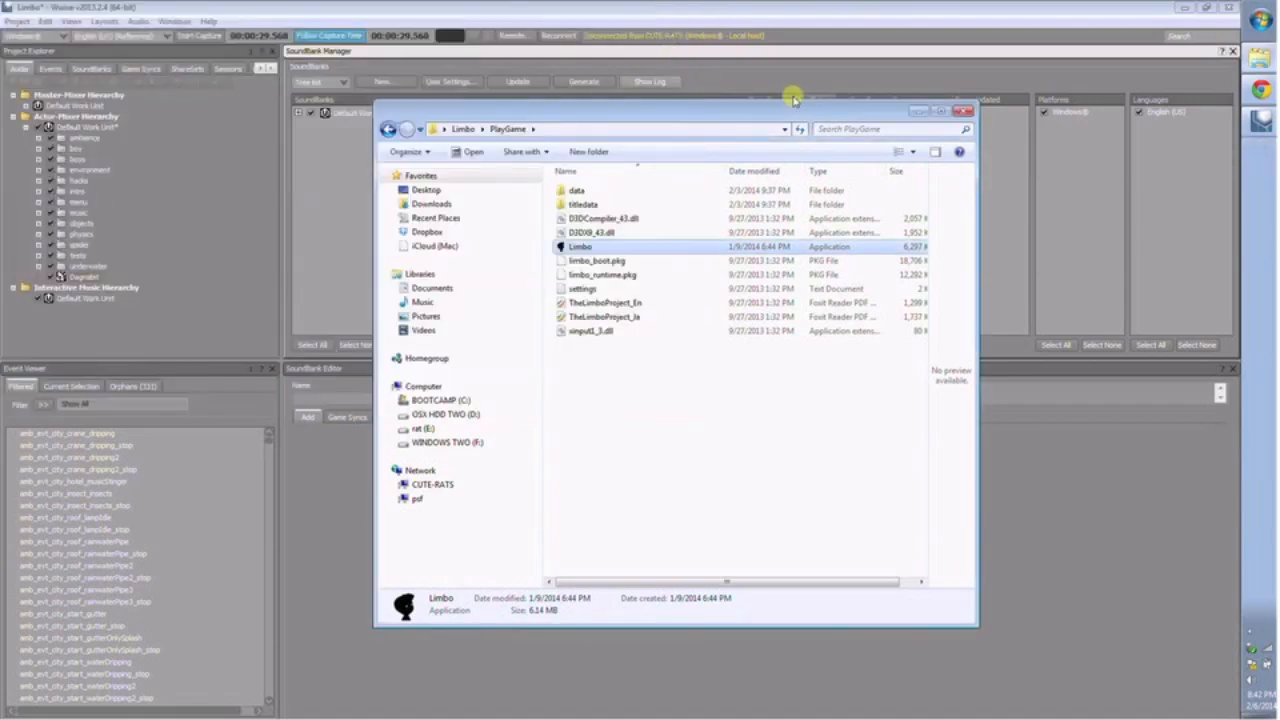
{"action": "left_click", "coordinate": [969, 112]}
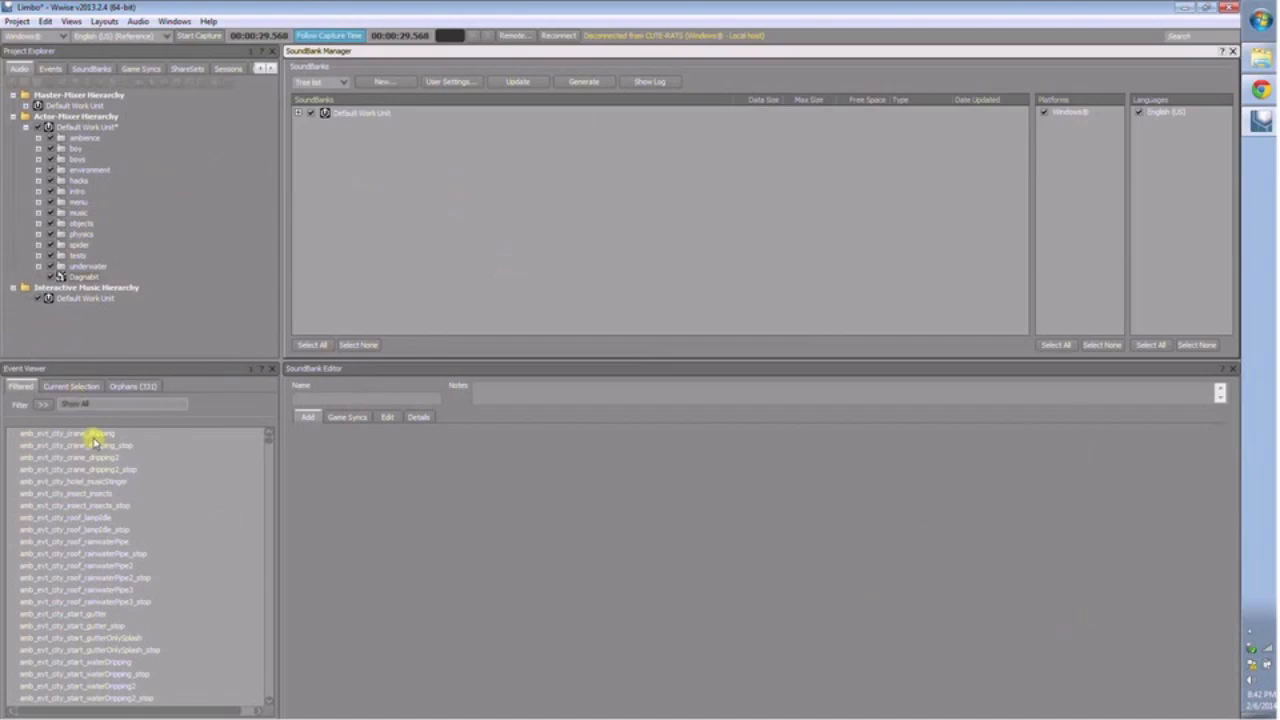
- Review the Designer, Profiler and SoundBank layouts in Wwise, and return to the Designer layout
{"action": "key", "text": "F5"}
{"action": "key", "text": "F6"}
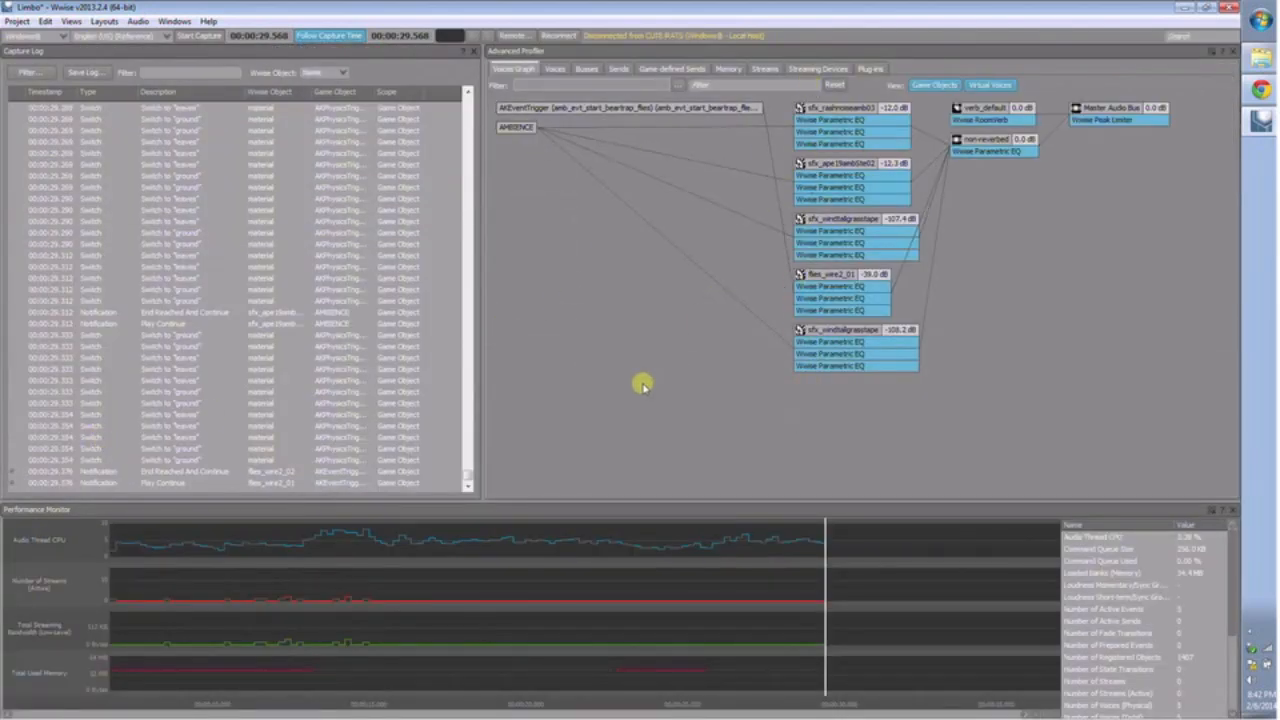
{"action": "key", "text": "F7"}
{"action": "left_click", "coordinate": [598, 83]}
{"action": "key", "text": "F5"}
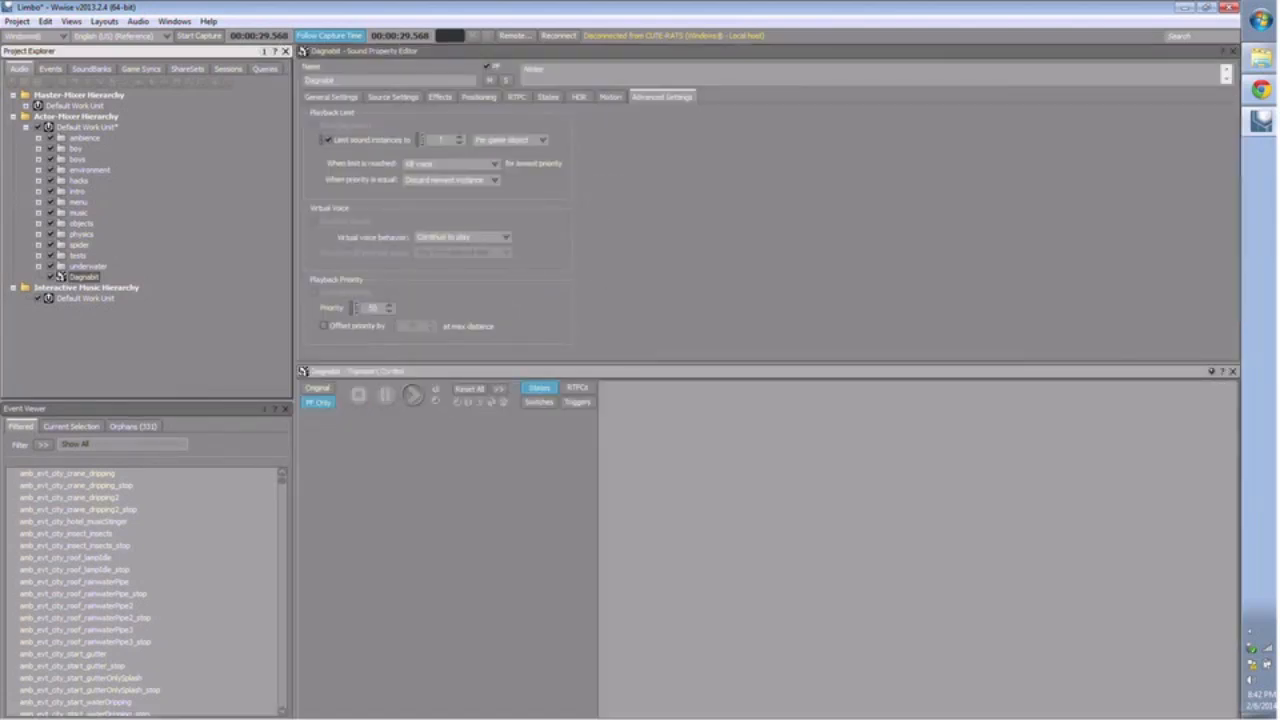